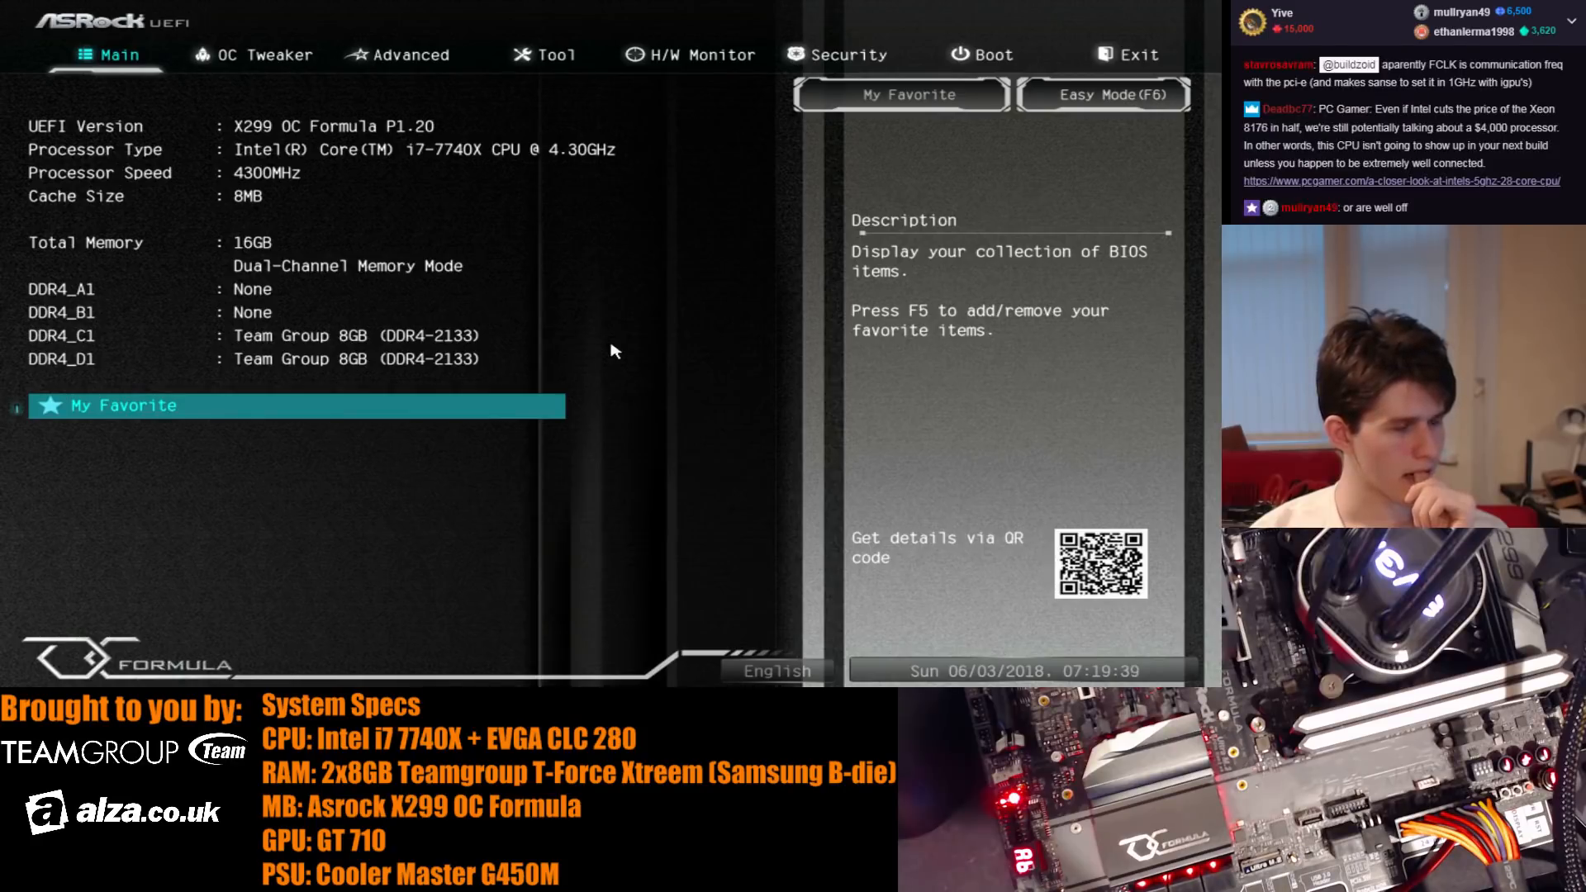
- Set the BCLK frequency to 108 MHz in the DRAM configuration, then save the changes and restart
key("Right")
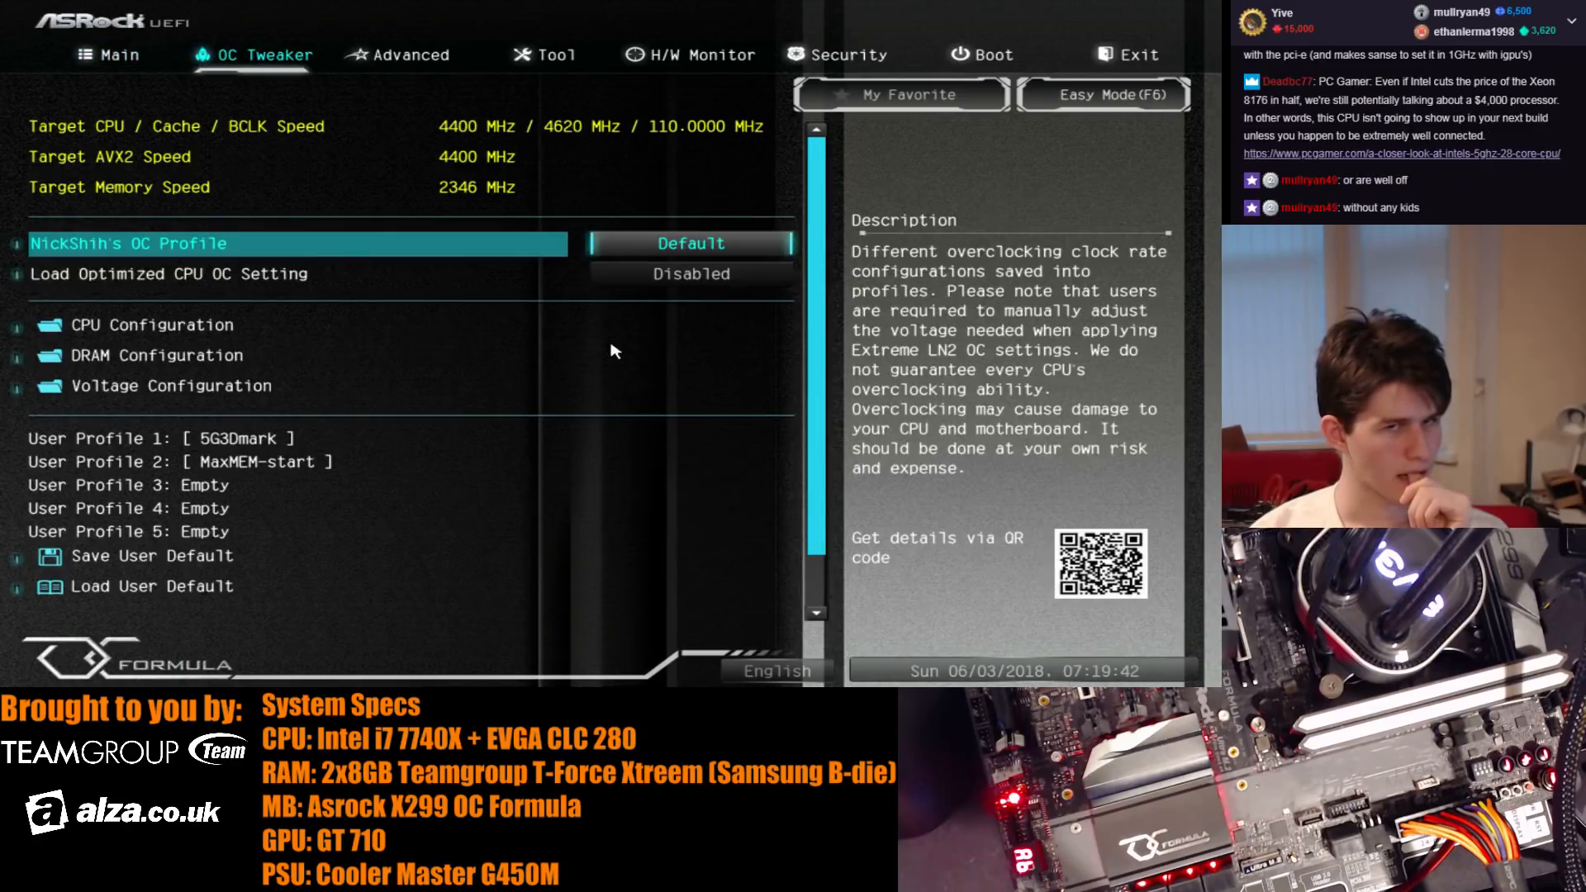
key("Down")
key("Down")
key("Down")
key("Up")
key("Down")
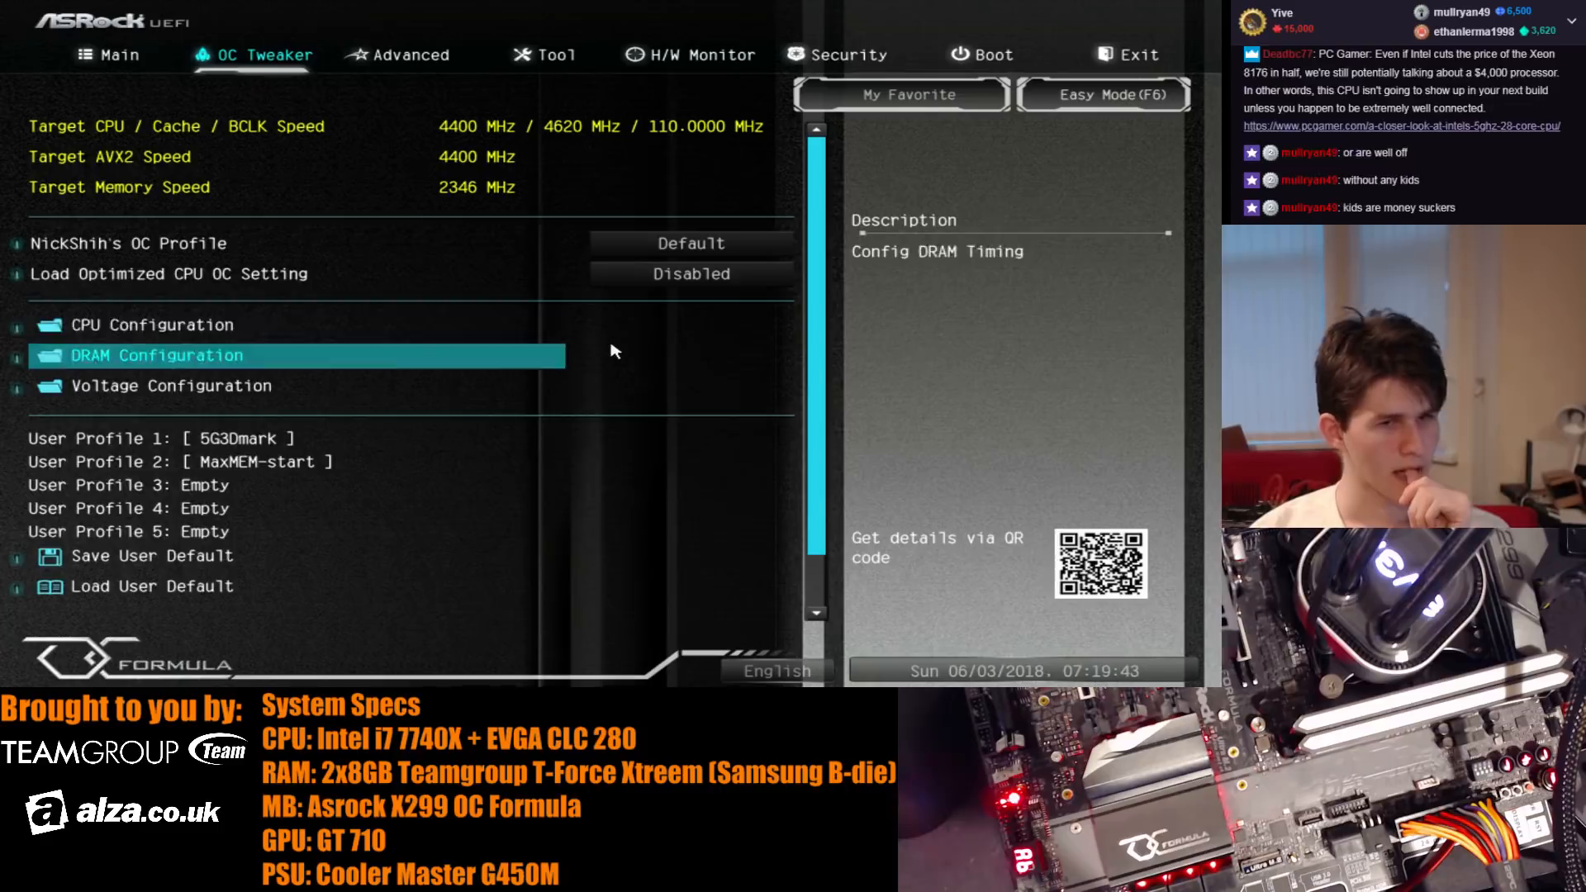
key("Return")
key("Down")
key("Down")
key("Down")
key("Down")
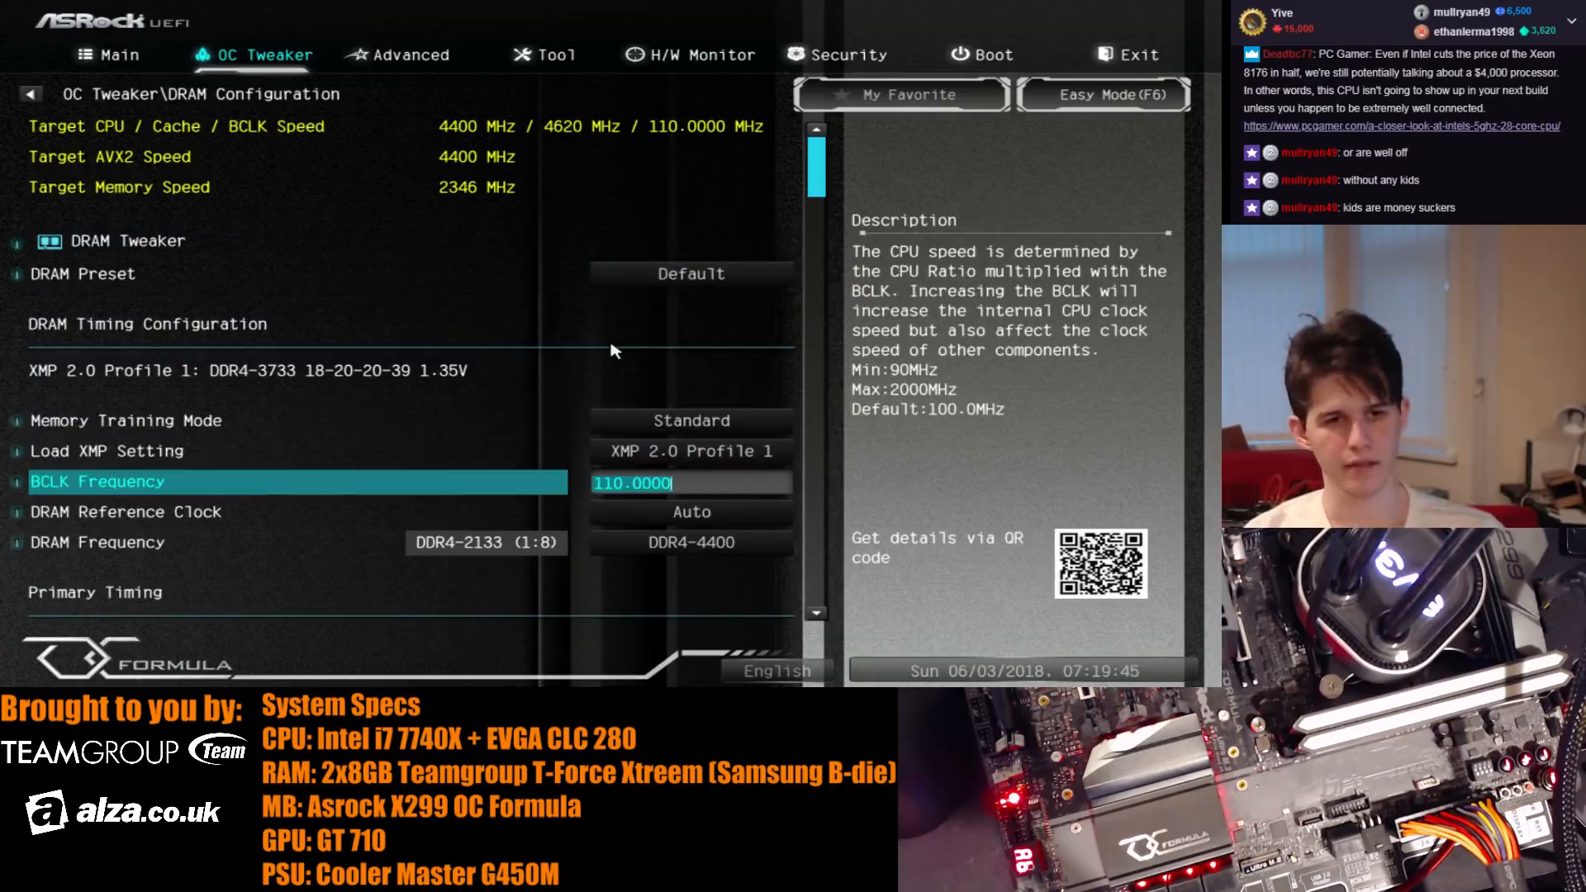
type("108")
key("Return")
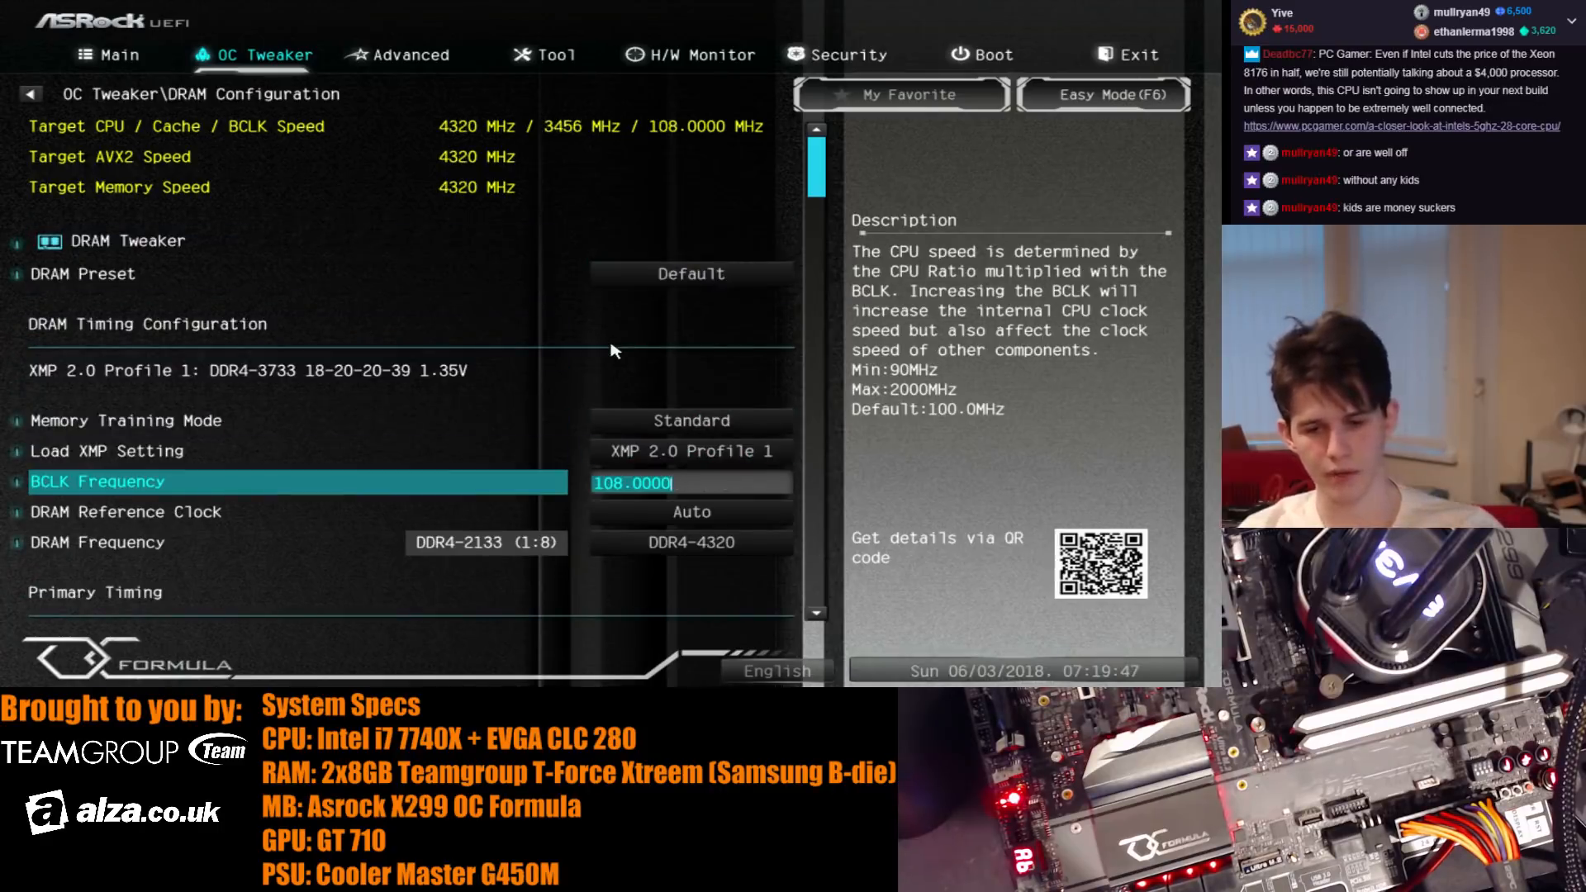
key("F10")
key("Return")
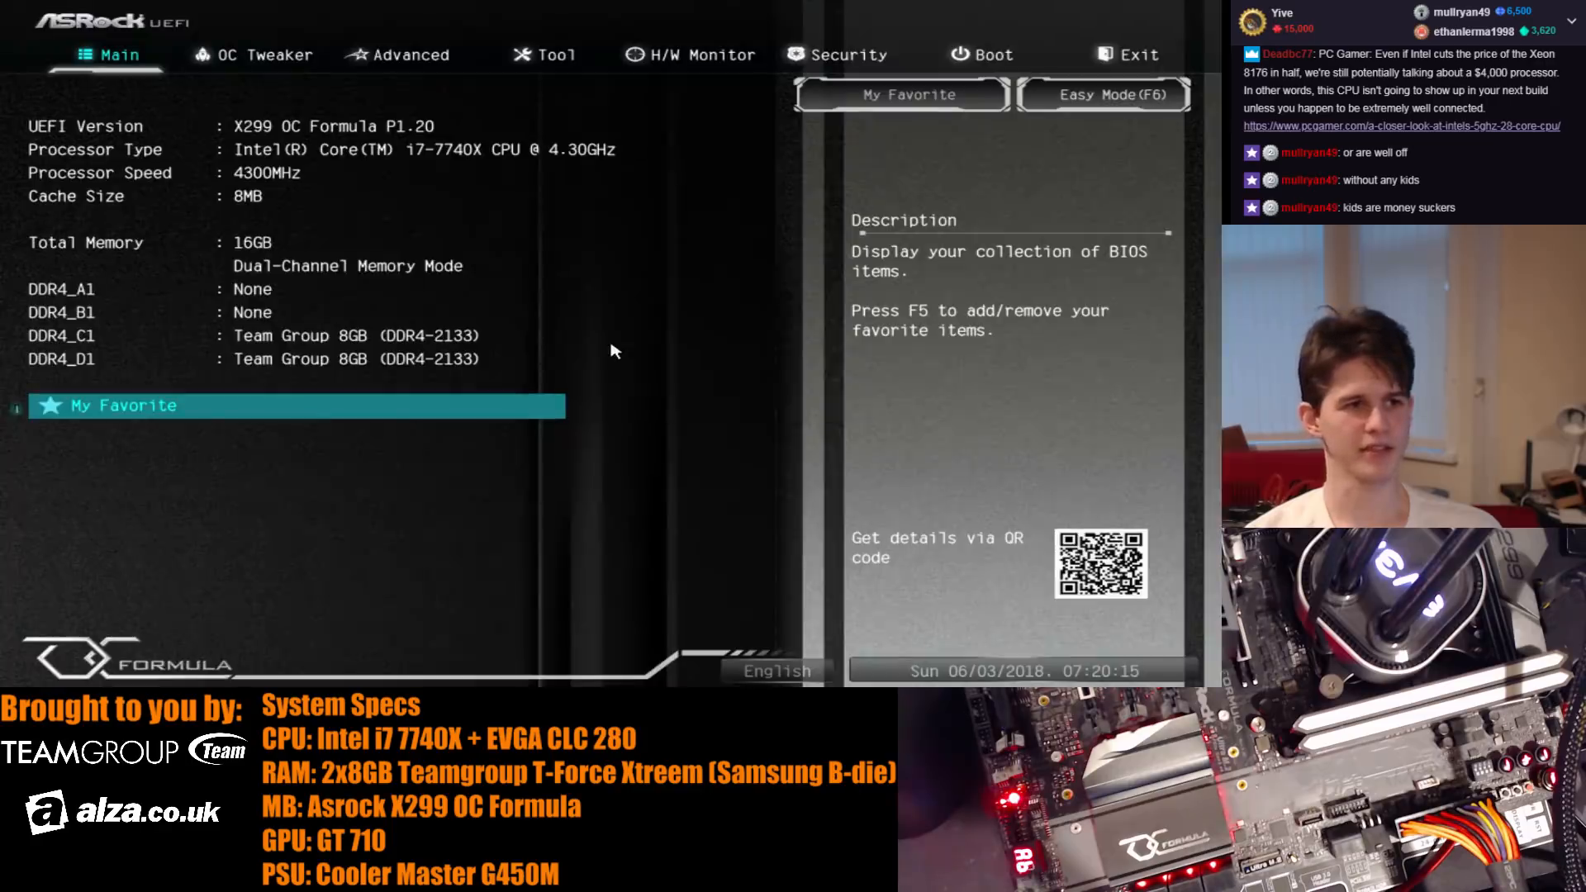
- Open the OC Tweaker settings and go to the CPU Configuration entry
key("Right")
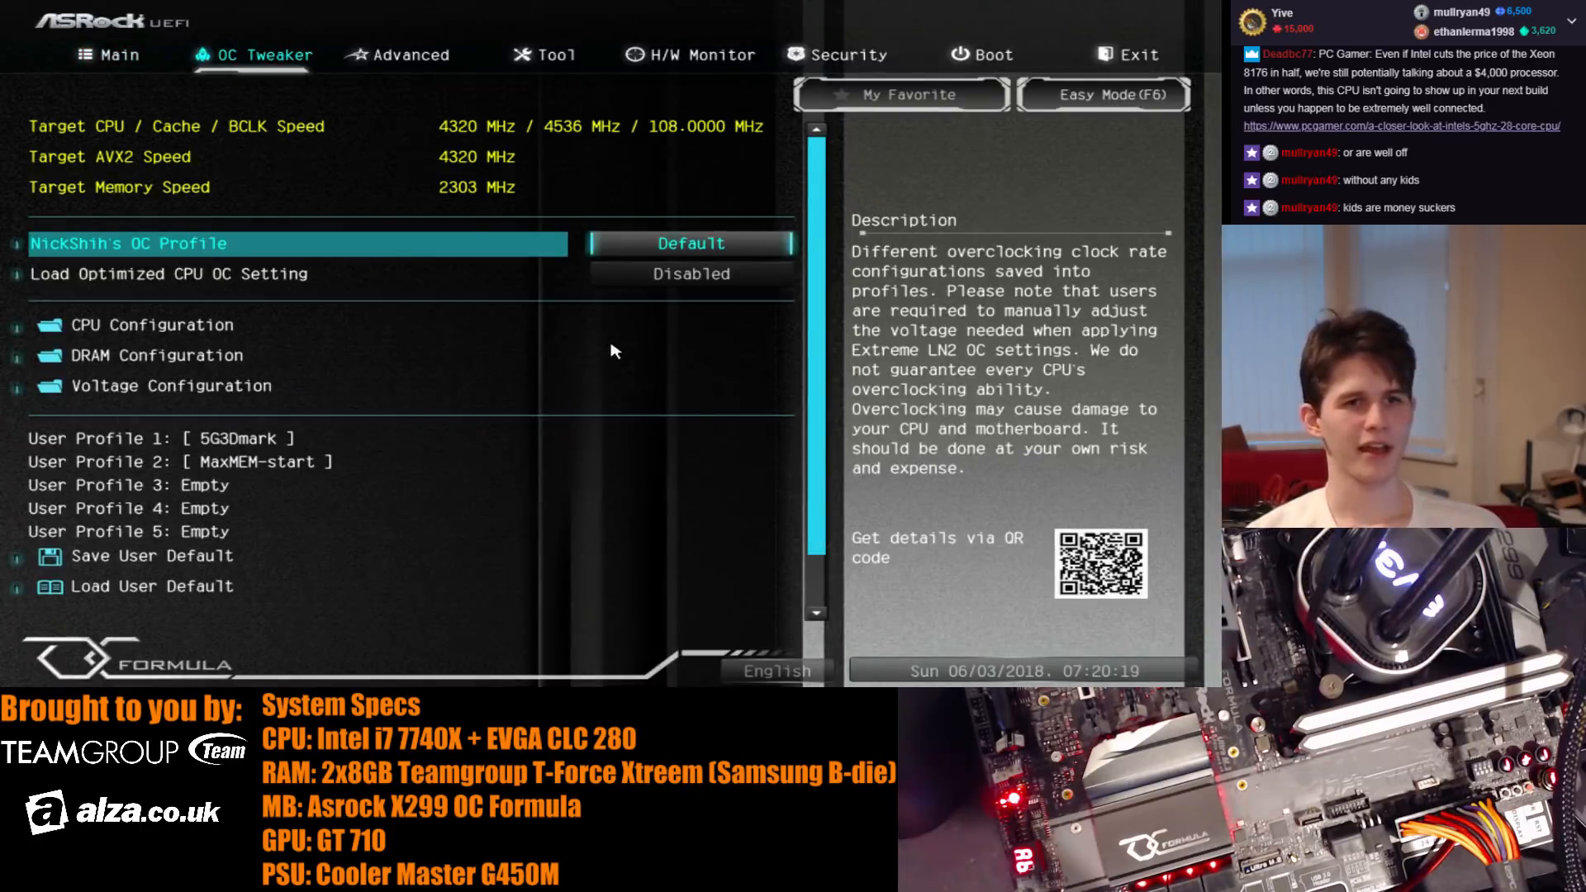
key("Down")
key("Down")
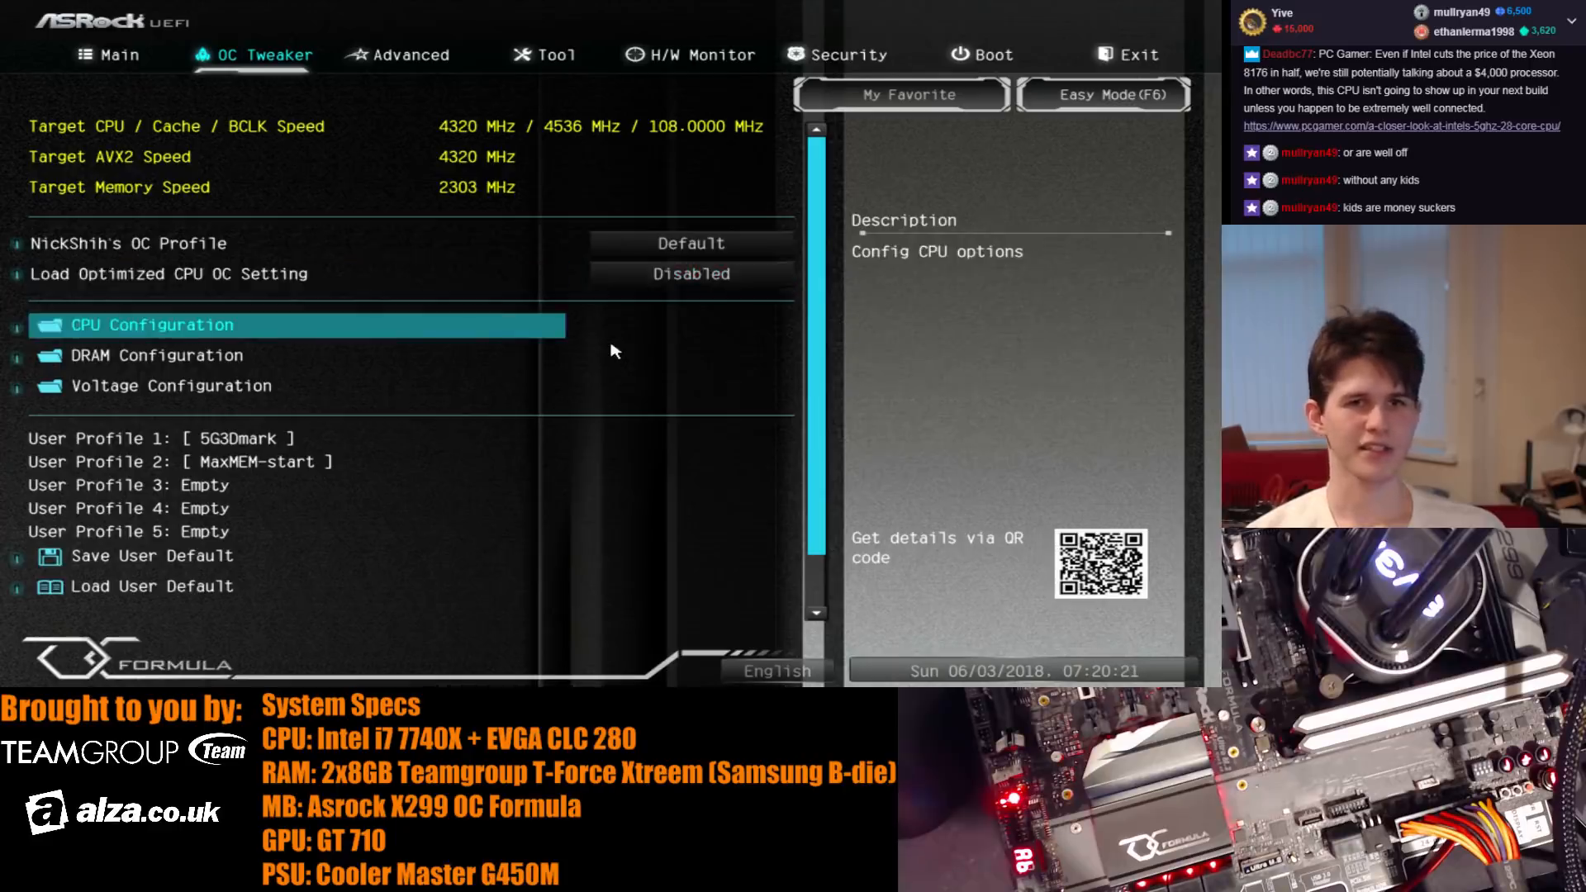
key("Right")
key("Left")
key("Right")
key("Right")
key("Right")
key("Right")
key("Right")
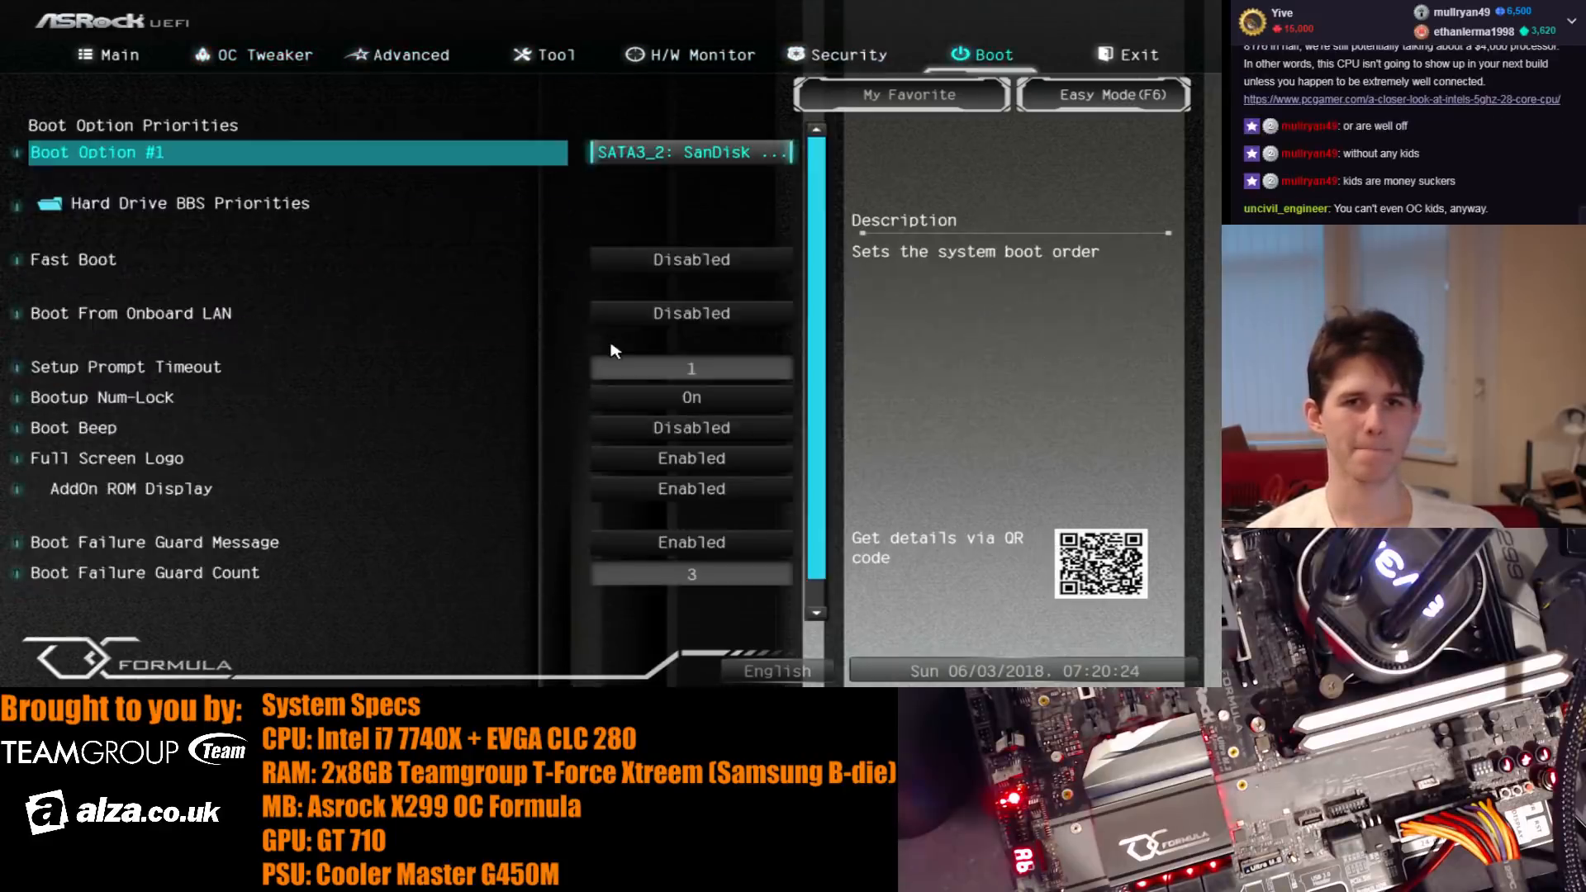
key("Left")
key("Left")
key("Left")
key("Left")
key("Left")
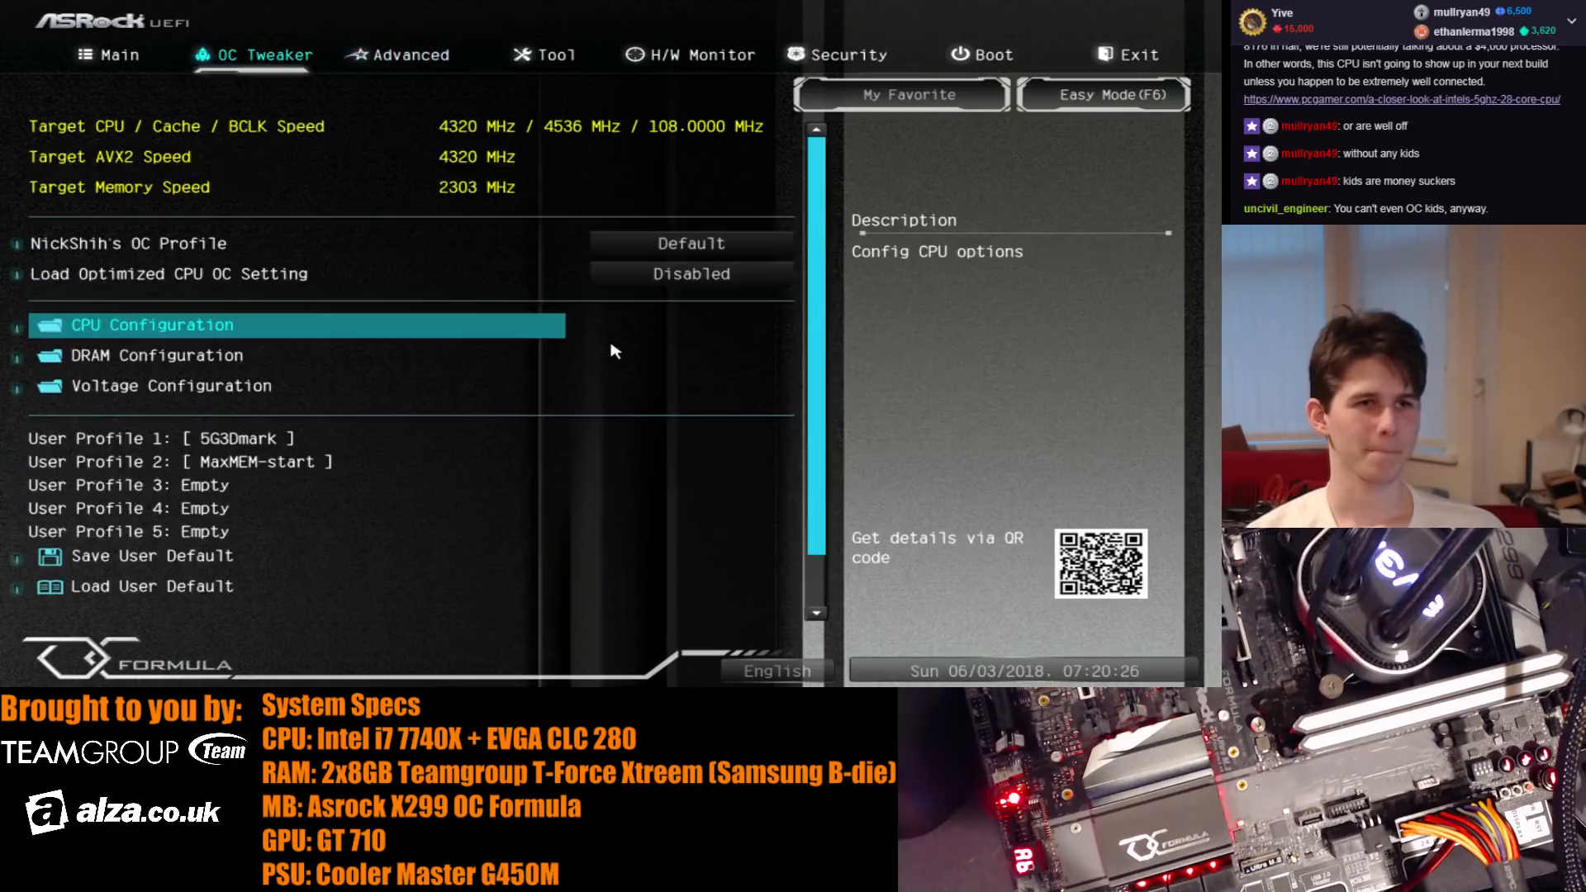
- Load the saved user profile 2, MaxMEM-start
key("Down")
key("Down")
key("Down")
key("Down")
key("Up")
key("Up")
key("Down")
key("Down")
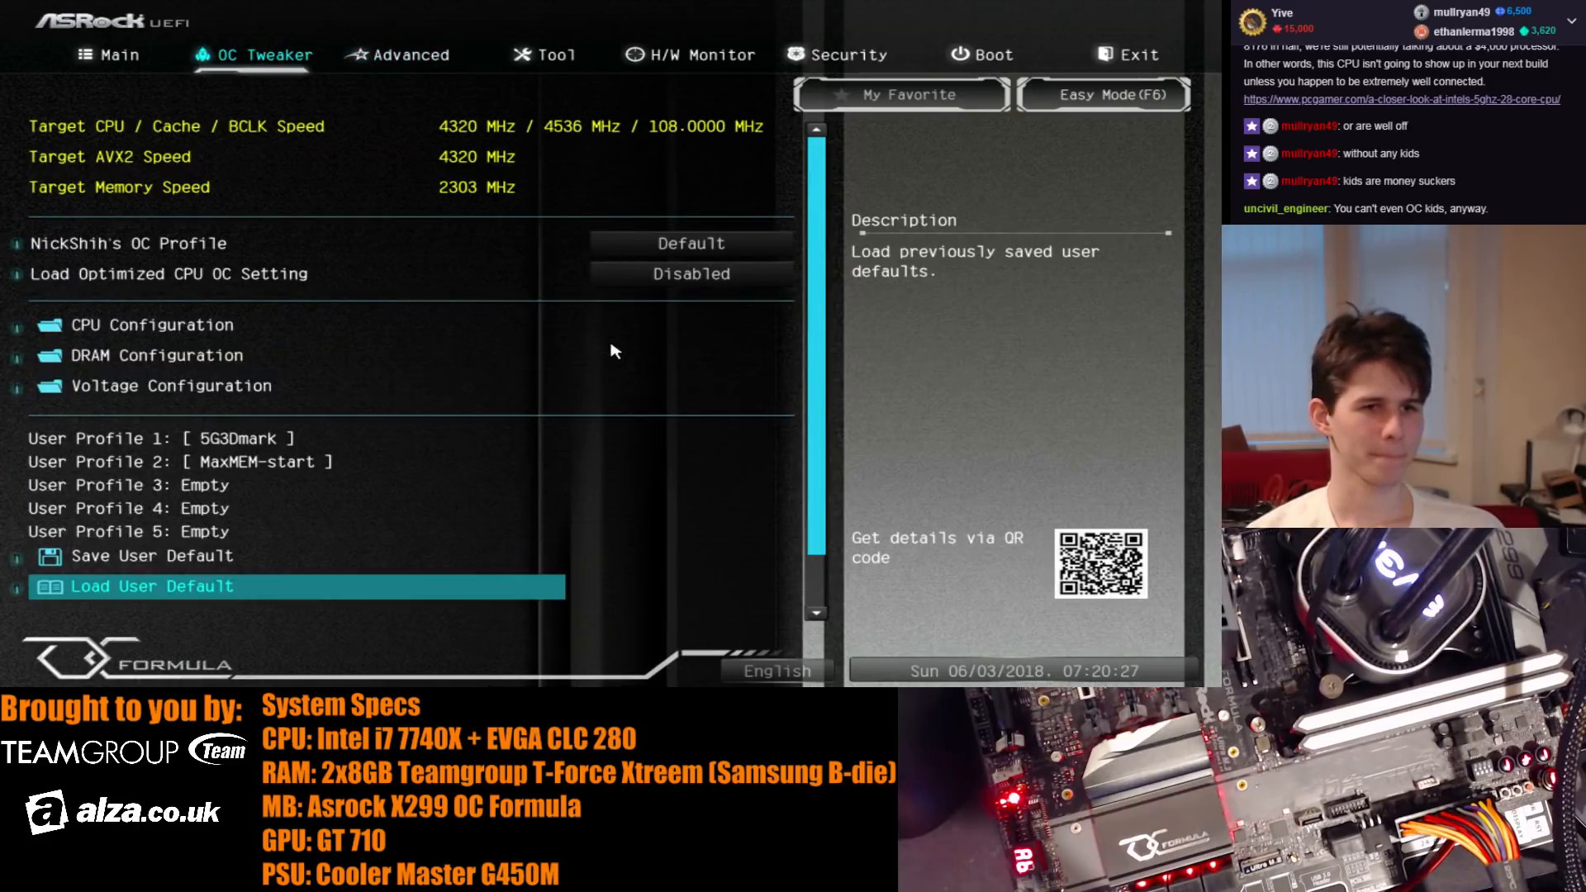
key("Return")
key("Escape")
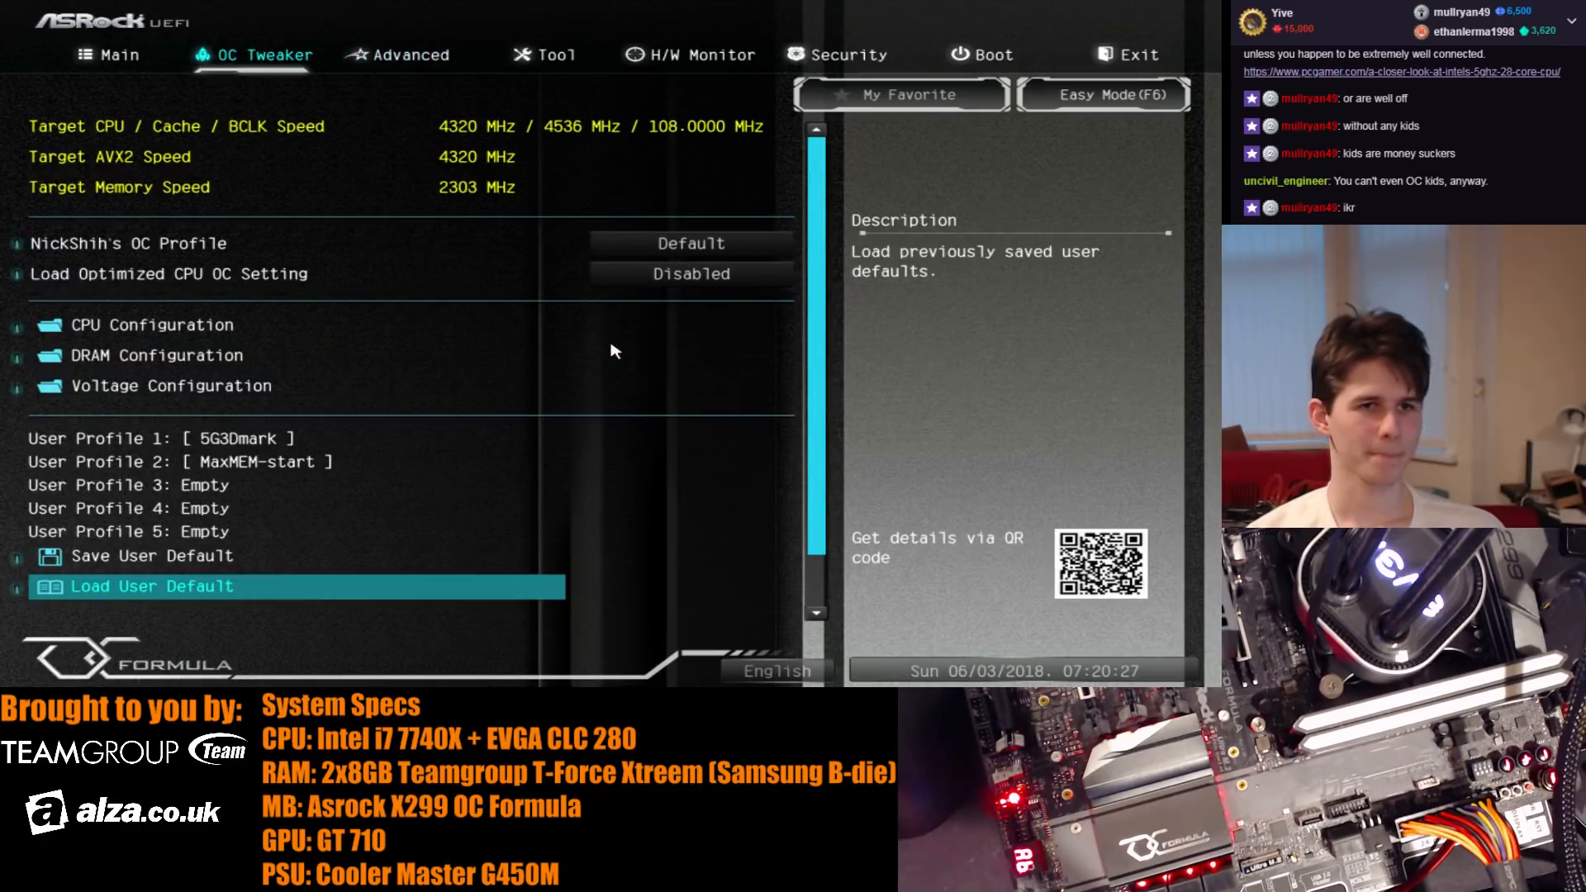
key("Return")
key("Down")
key("Return")
- Set the DRAM frequency to DDR4-4133 in the DRAM configuration
key("Return")
key("Up")
key("Up")
key("Up")
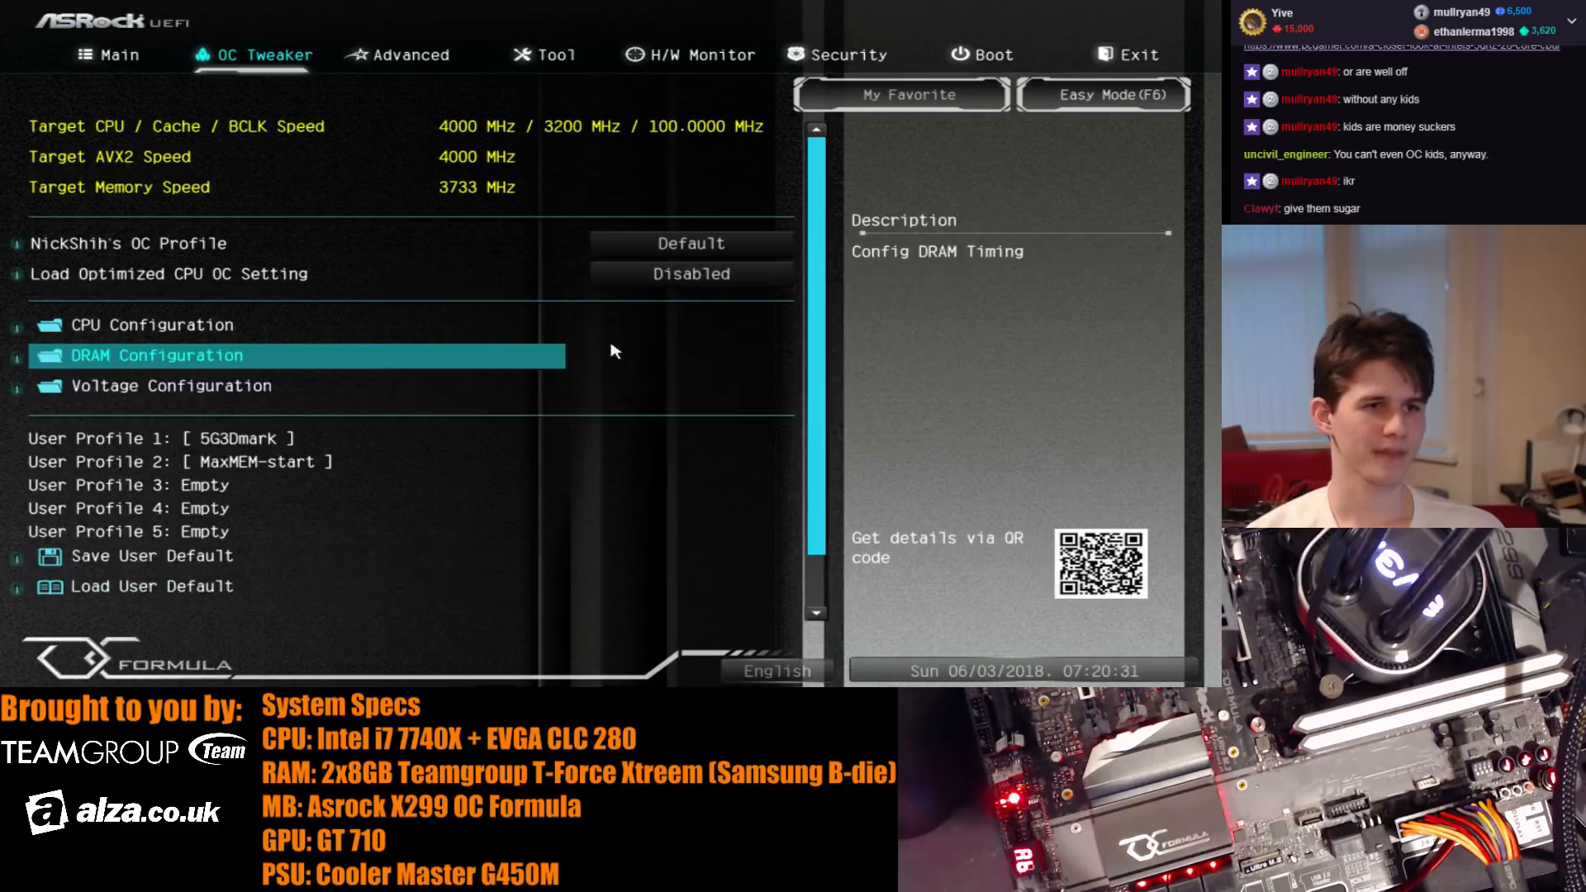
key("Return")
key("Down")
key("Down")
key("Down")
key("Down")
key("Down")
key("Down")
key("Down")
key("Down")
key("Down")
key("Down")
key("Up")
key("Up")
key("Up")
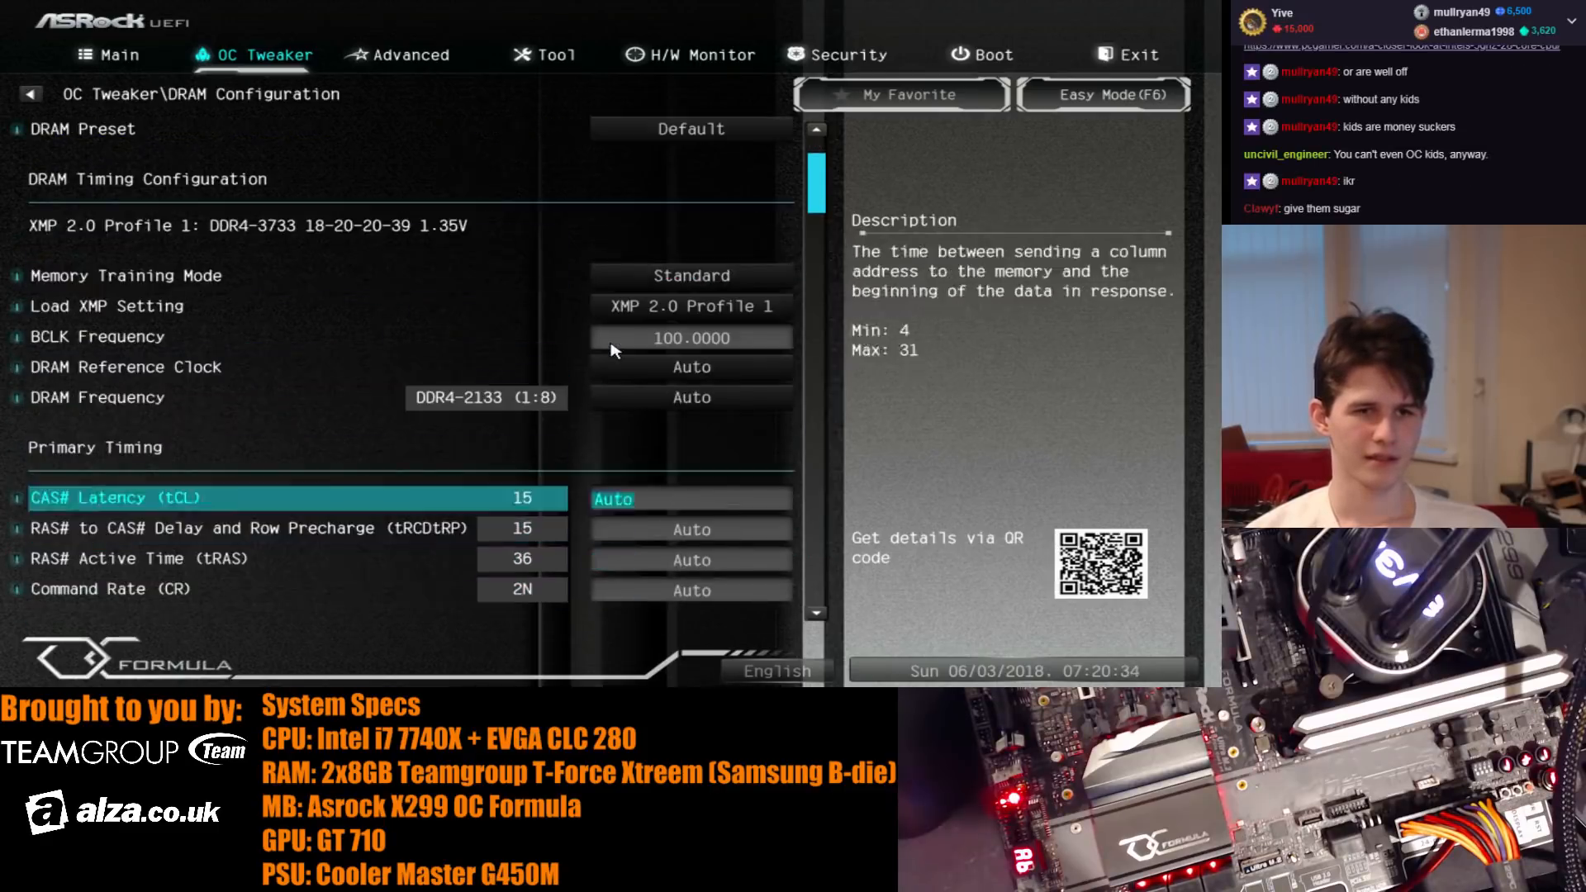
key("Up")
key("Up")
key("Down")
key("Return")
key("Down")
- Set the CAS latency (tCL) to 21 and the RAS-to-CAS delay and row precharge (tRCDtRP) to 31
key("Down")
key("Down")
key("Down")
key("Down")
key("Down")
key("Down")
key("Down")
key("Down")
key("Down")
key("Down")
key("Down")
key("Down")
key("Down")
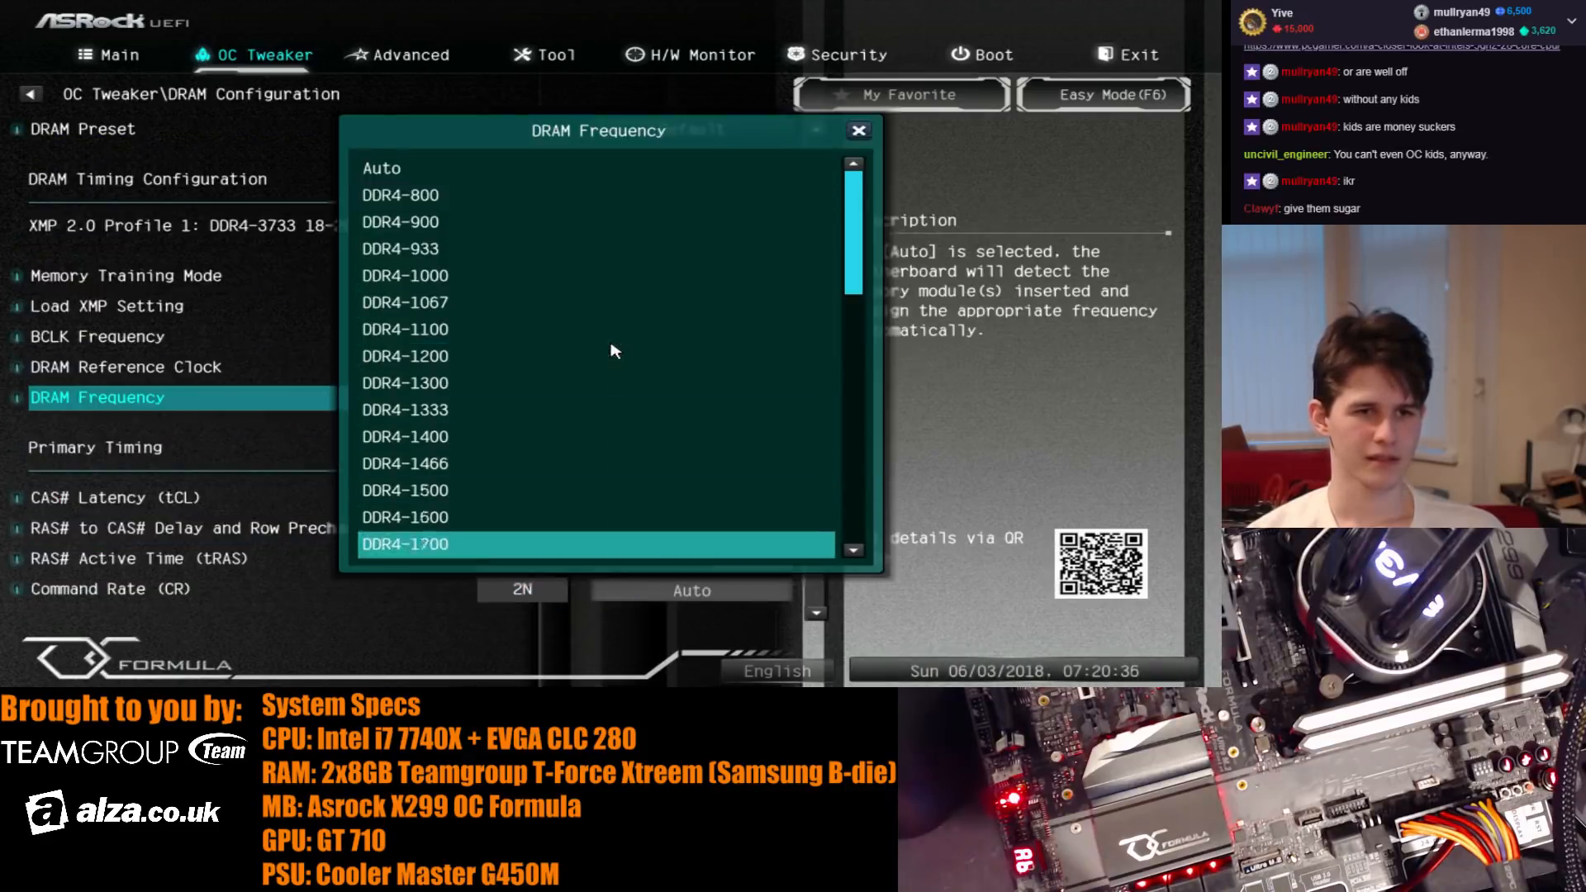
key("Down")
key("Down")
key("Down")
key("Down")
key("Down")
key("Down")
key("Down")
key("Down")
key("Down")
key("Down")
key("Down")
key("Down")
key("Down")
key("Down")
key("Down")
key("Down")
key("Down")
key("Down")
key("Down")
key("Down")
key("Return")
key("Down")
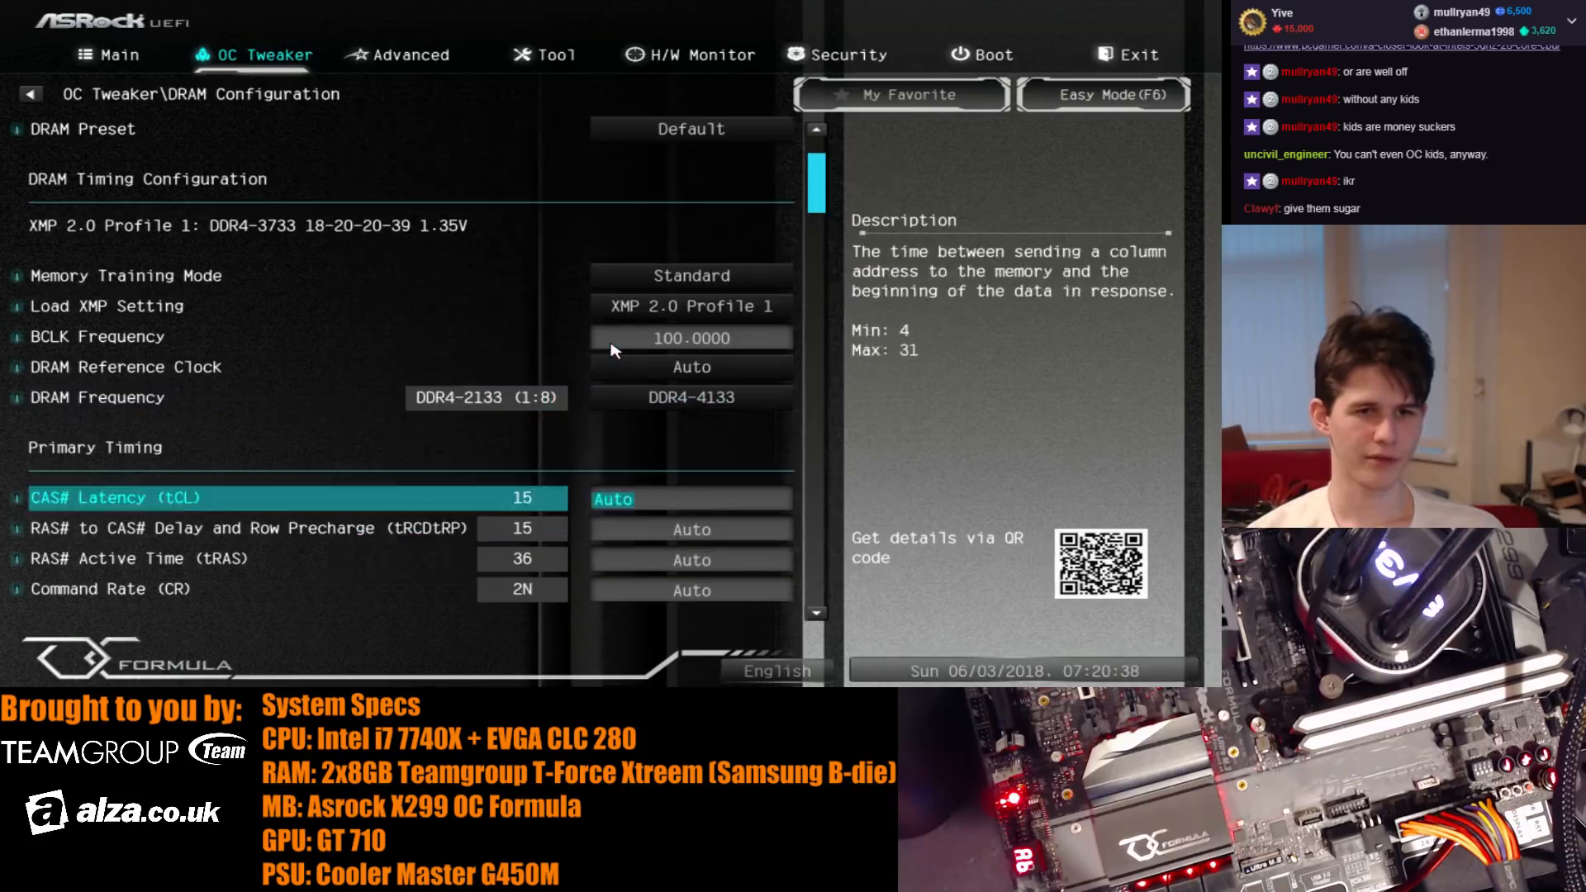
key("Down")
key("Down")
key("Down")
key("Down")
key("Down")
key("Down")
key("Down")
key("Up")
key("Up")
key("Up")
key("Up")
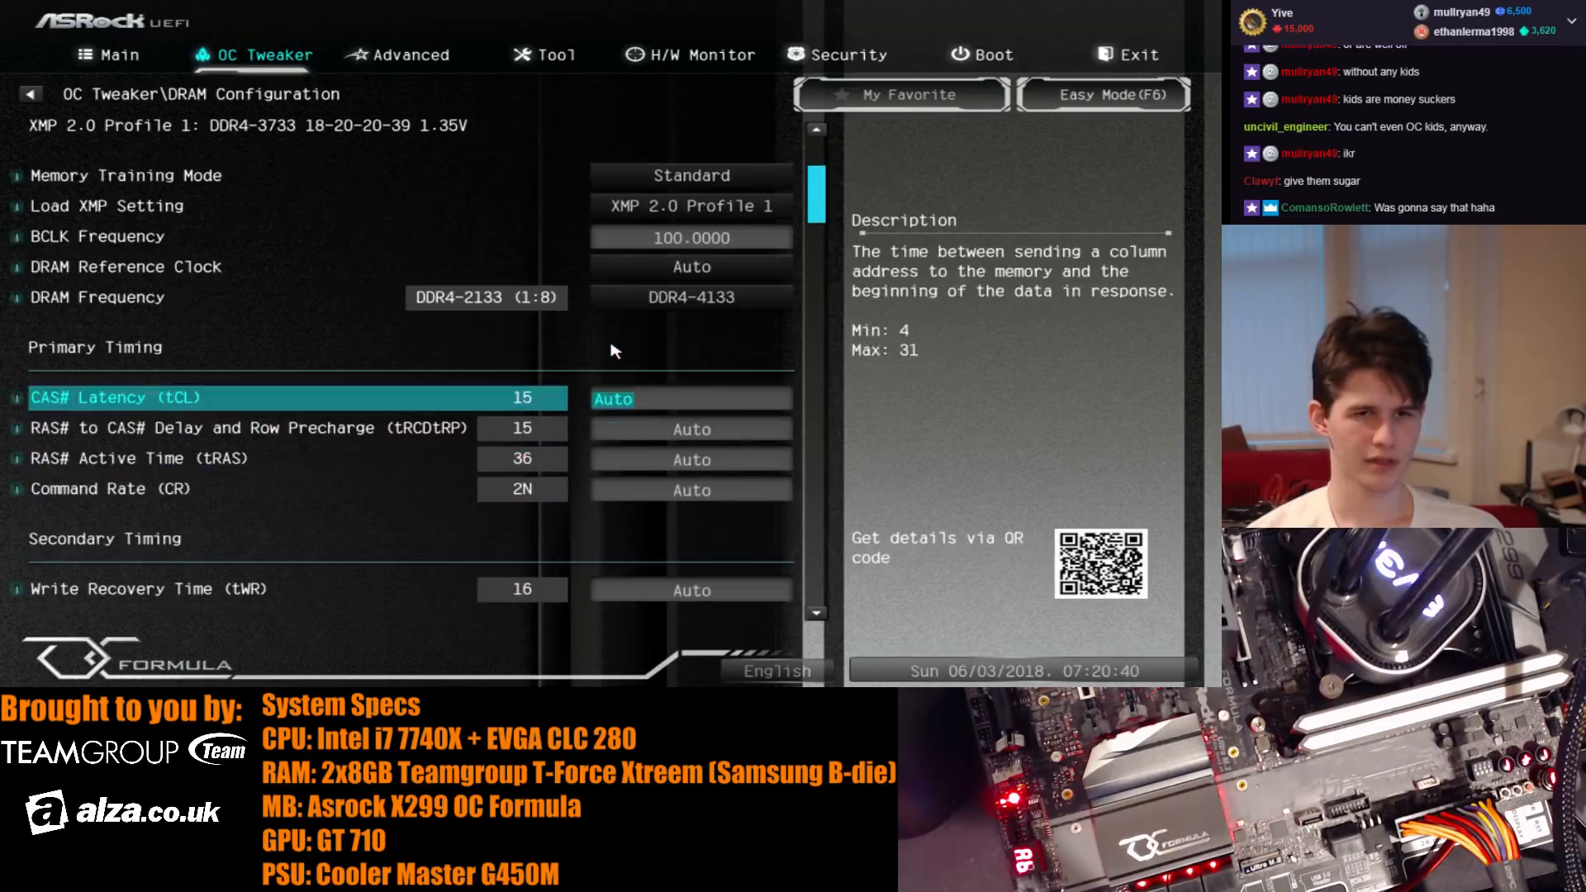
key("Up")
key("Up")
key("Up")
key("Up")
key("Down")
key("Down")
key("Down")
key("Down")
key("Down")
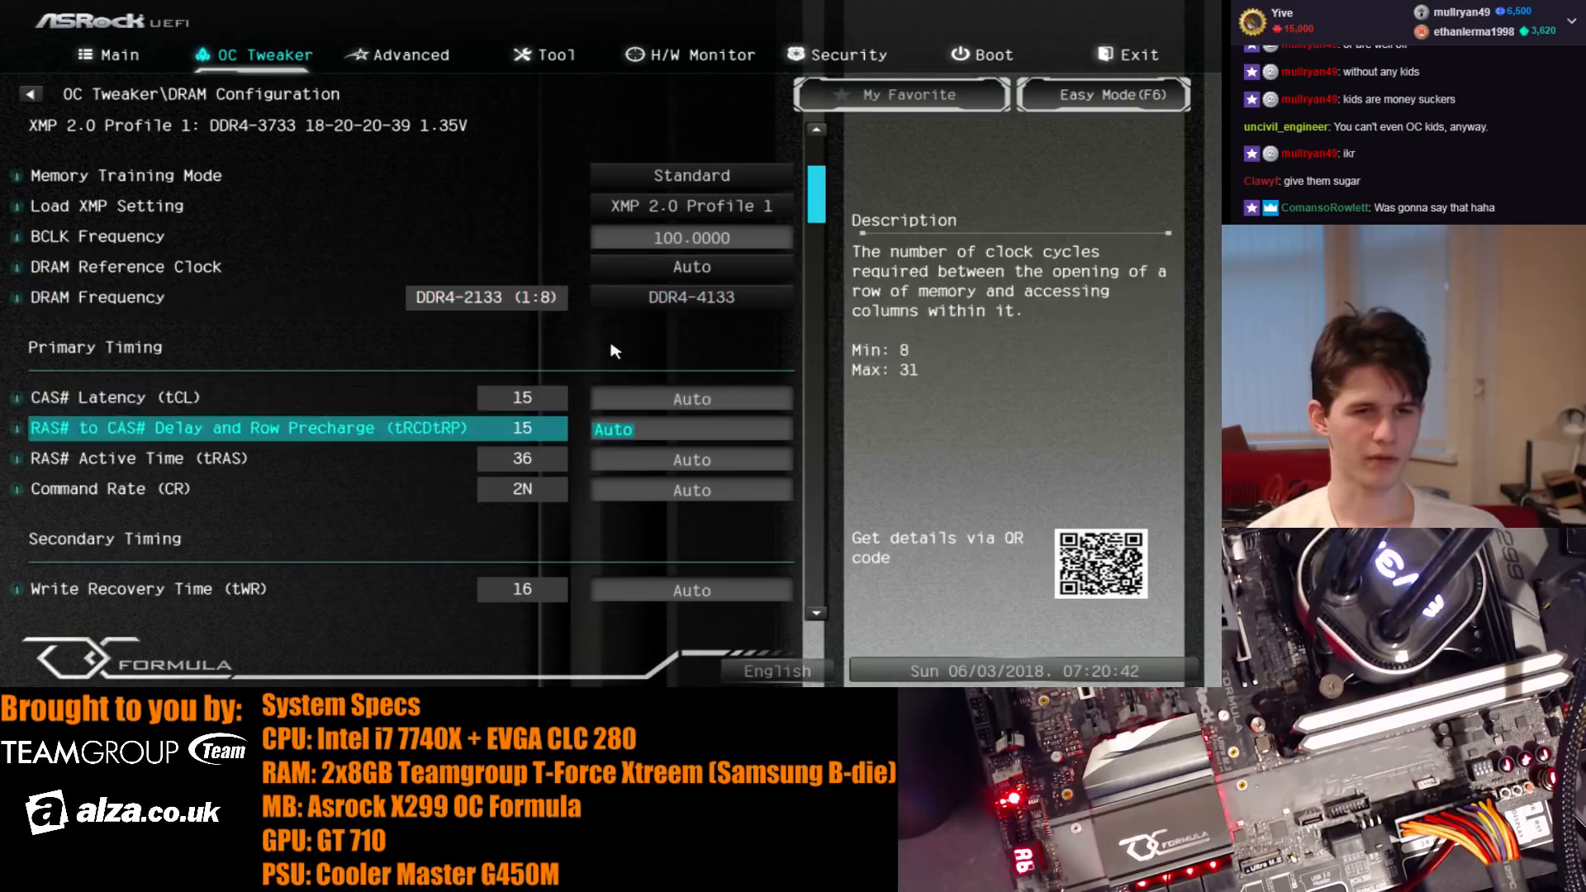
key("Up")
type("21")
key("Down")
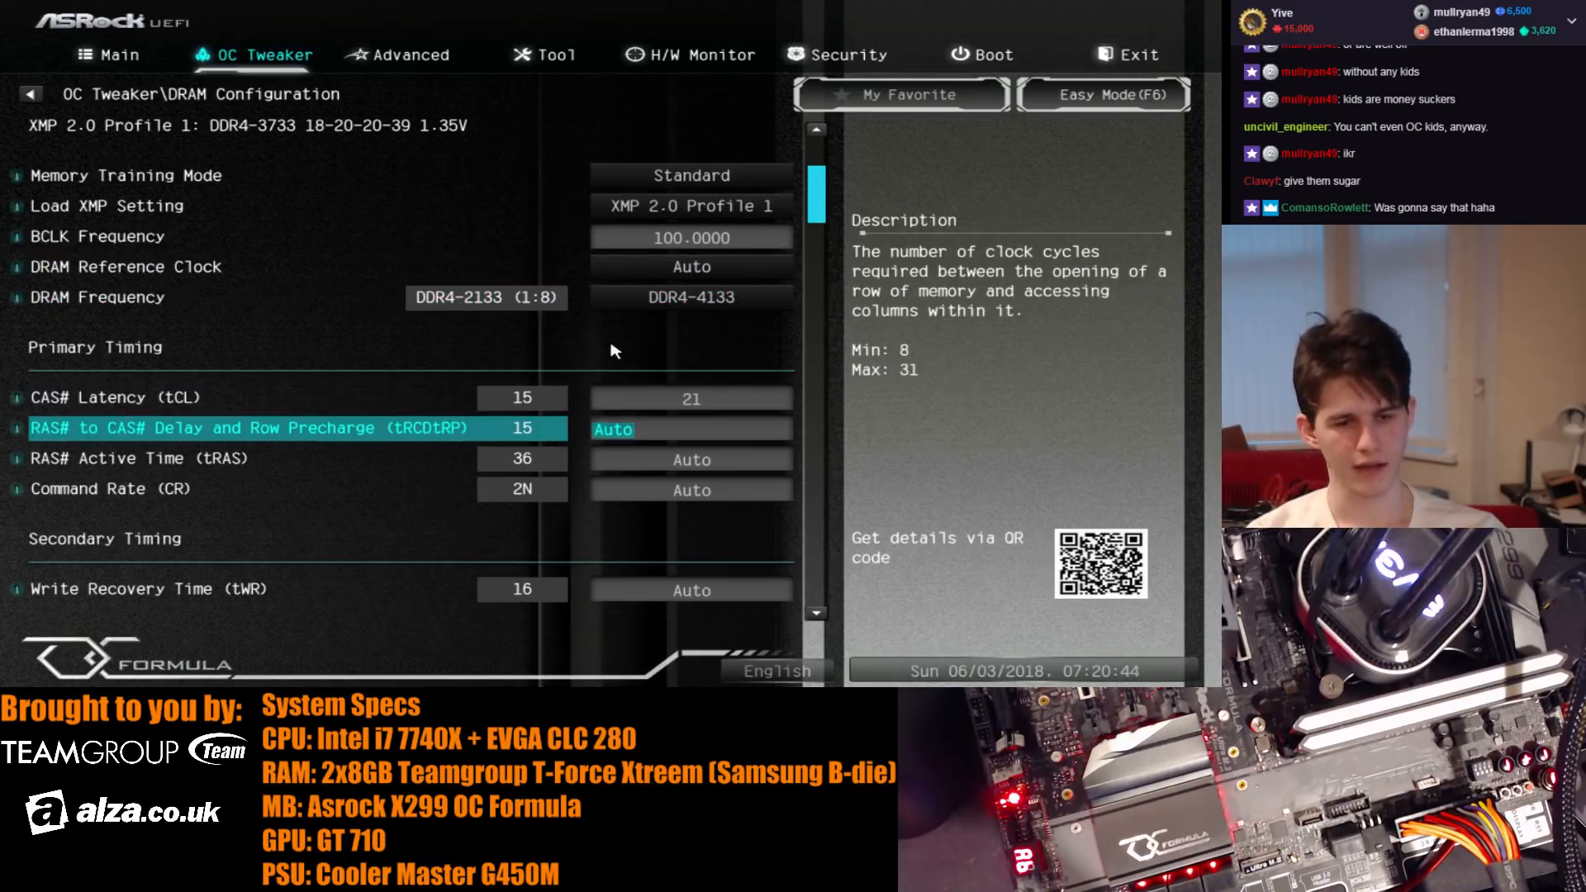
key("Return")
key("Up")
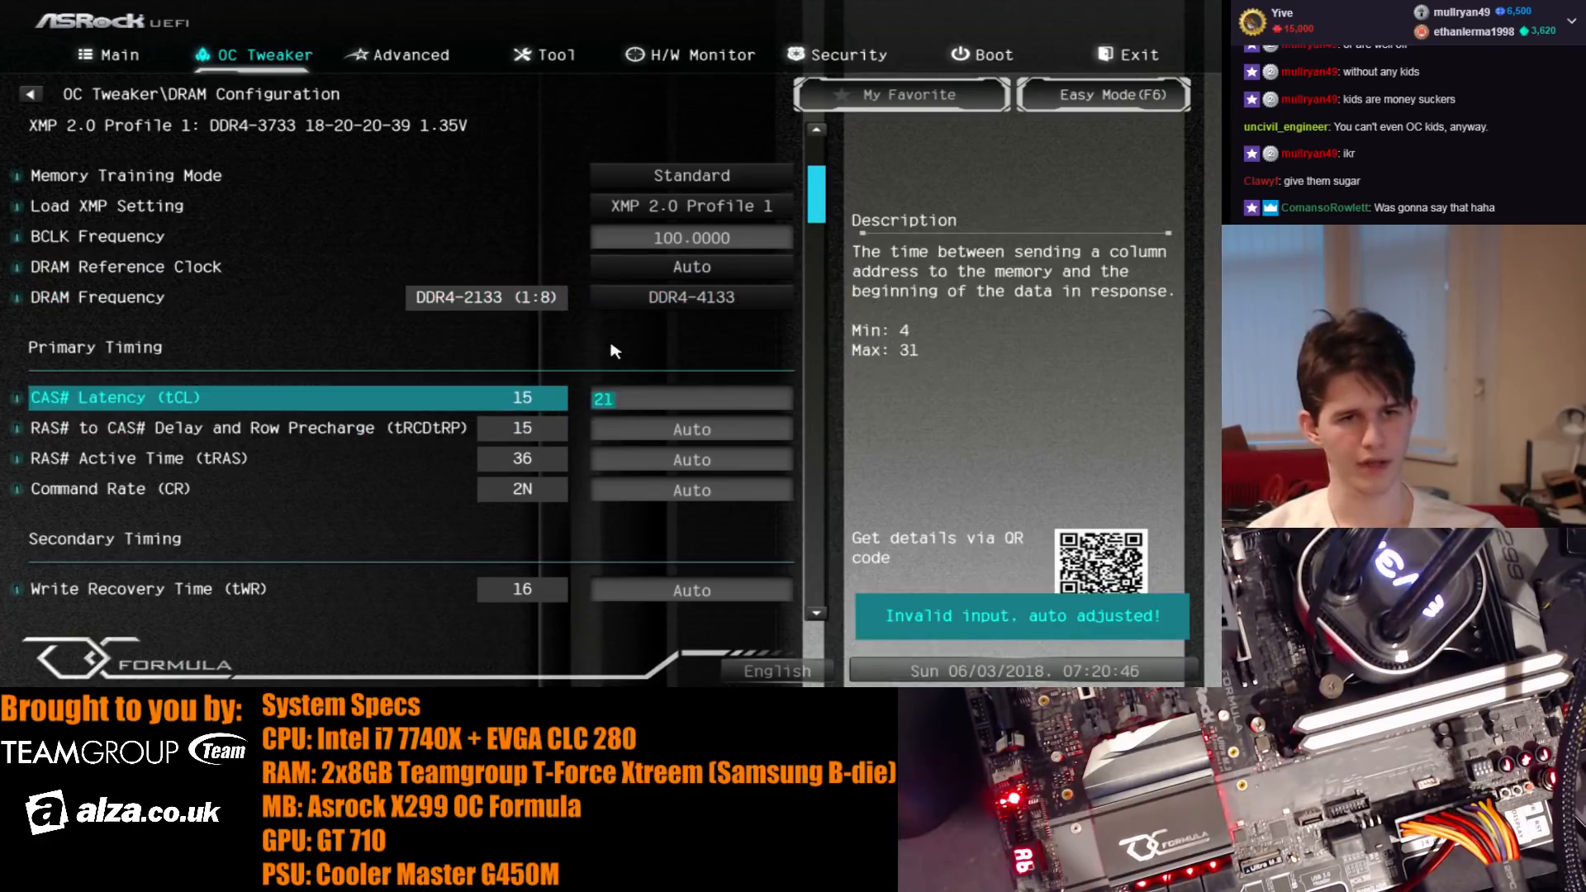
key("Down")
type("31")
- Set the RAS active time (tRAS) to 63 and the command rate to 2
key("Down")
type("31")
key("Down")
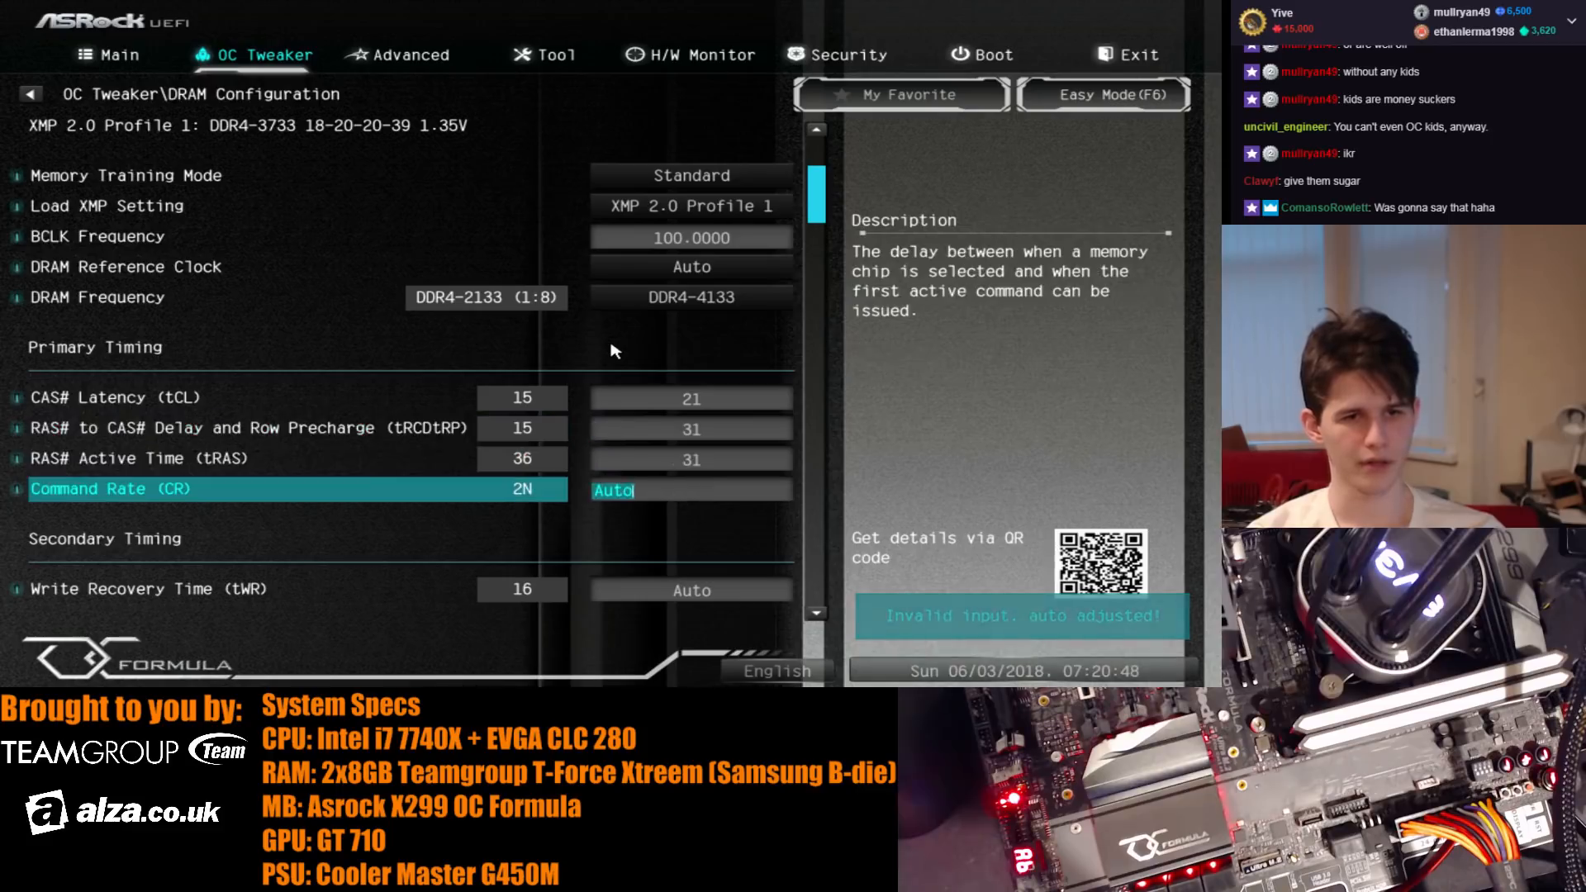
key("Up")
type("6")
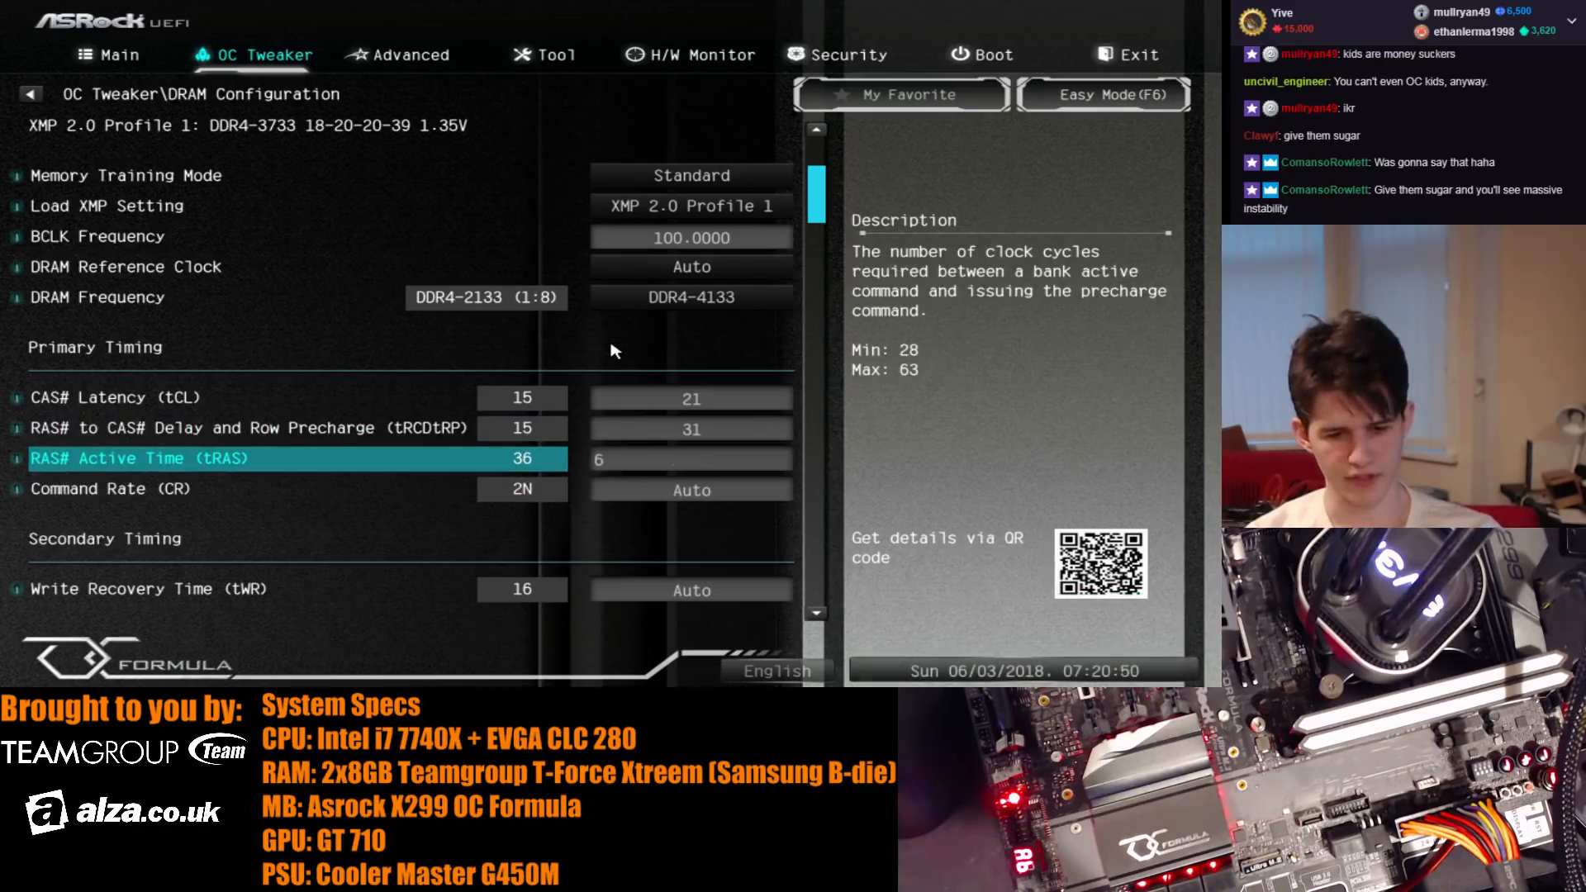
type("3")
key("Down")
type("2")
key("Up")
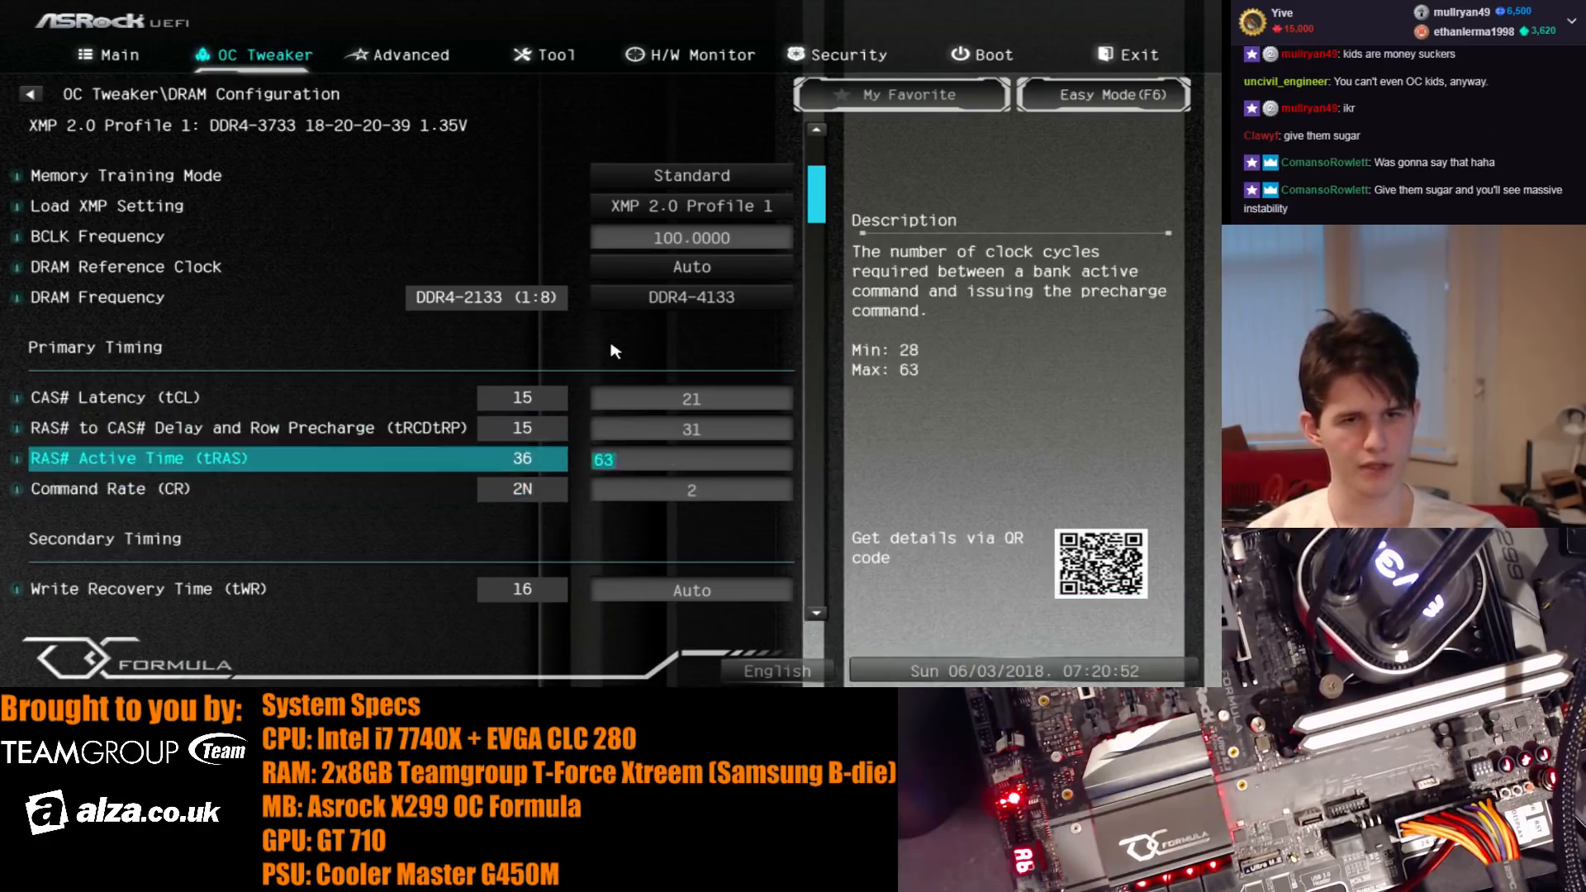
- Set the refresh cycle time (tRFC) to 1000, then save the changes and restart
key("Up")
key("Down")
key("Down")
key("Down")
key("Down")
key("Down")
key("Down")
key("Down")
key("Down")
key("Down")
key("Up")
key("Up")
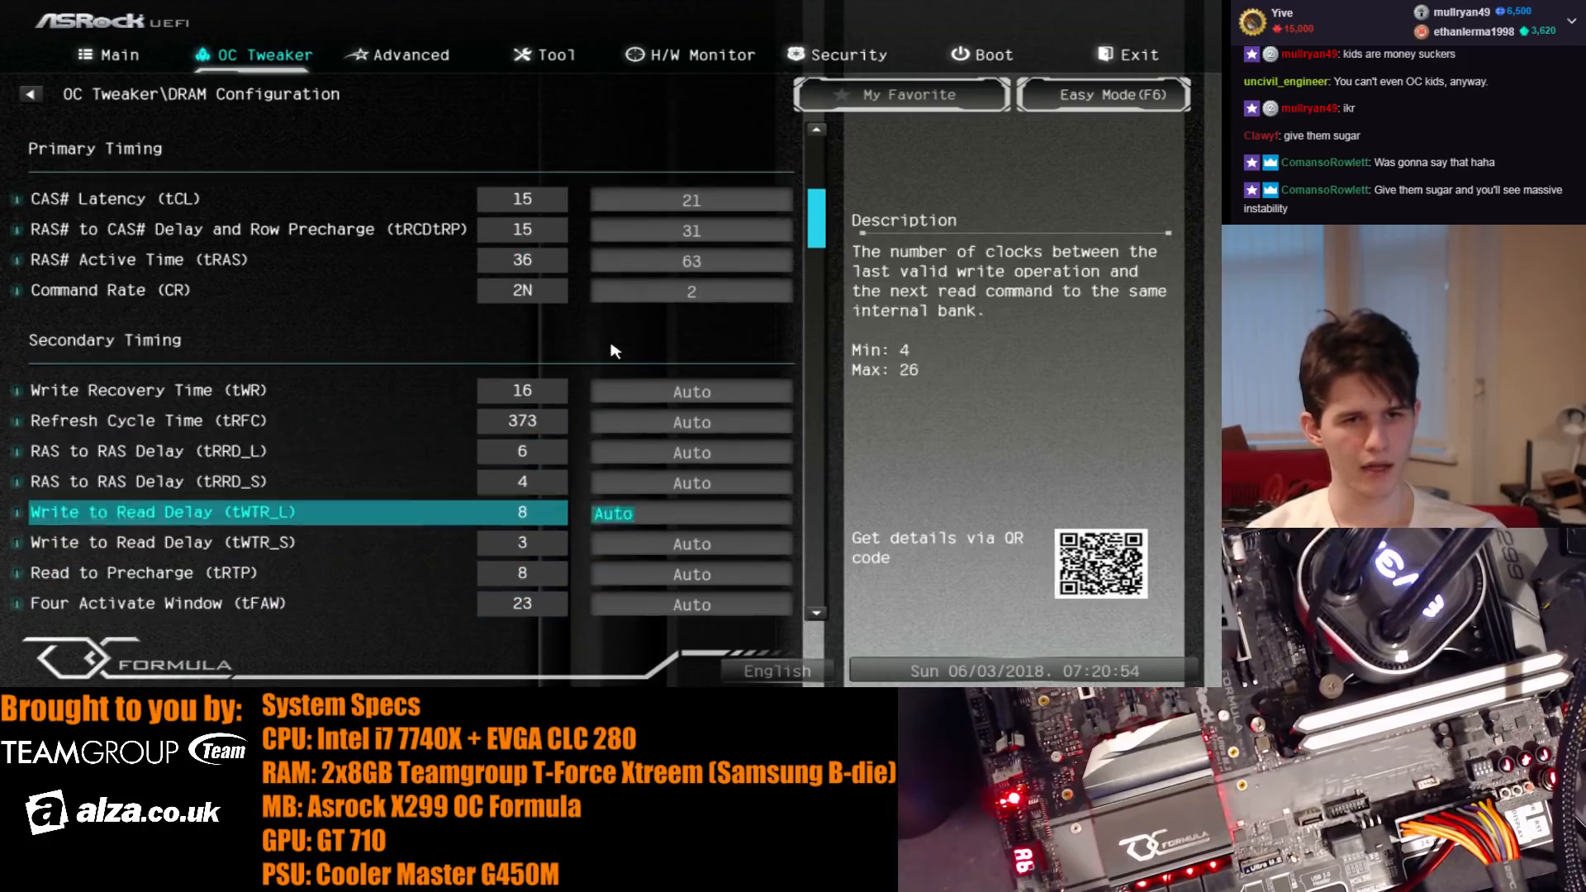
key("Up")
key("Up")
key("Up")
type("10")
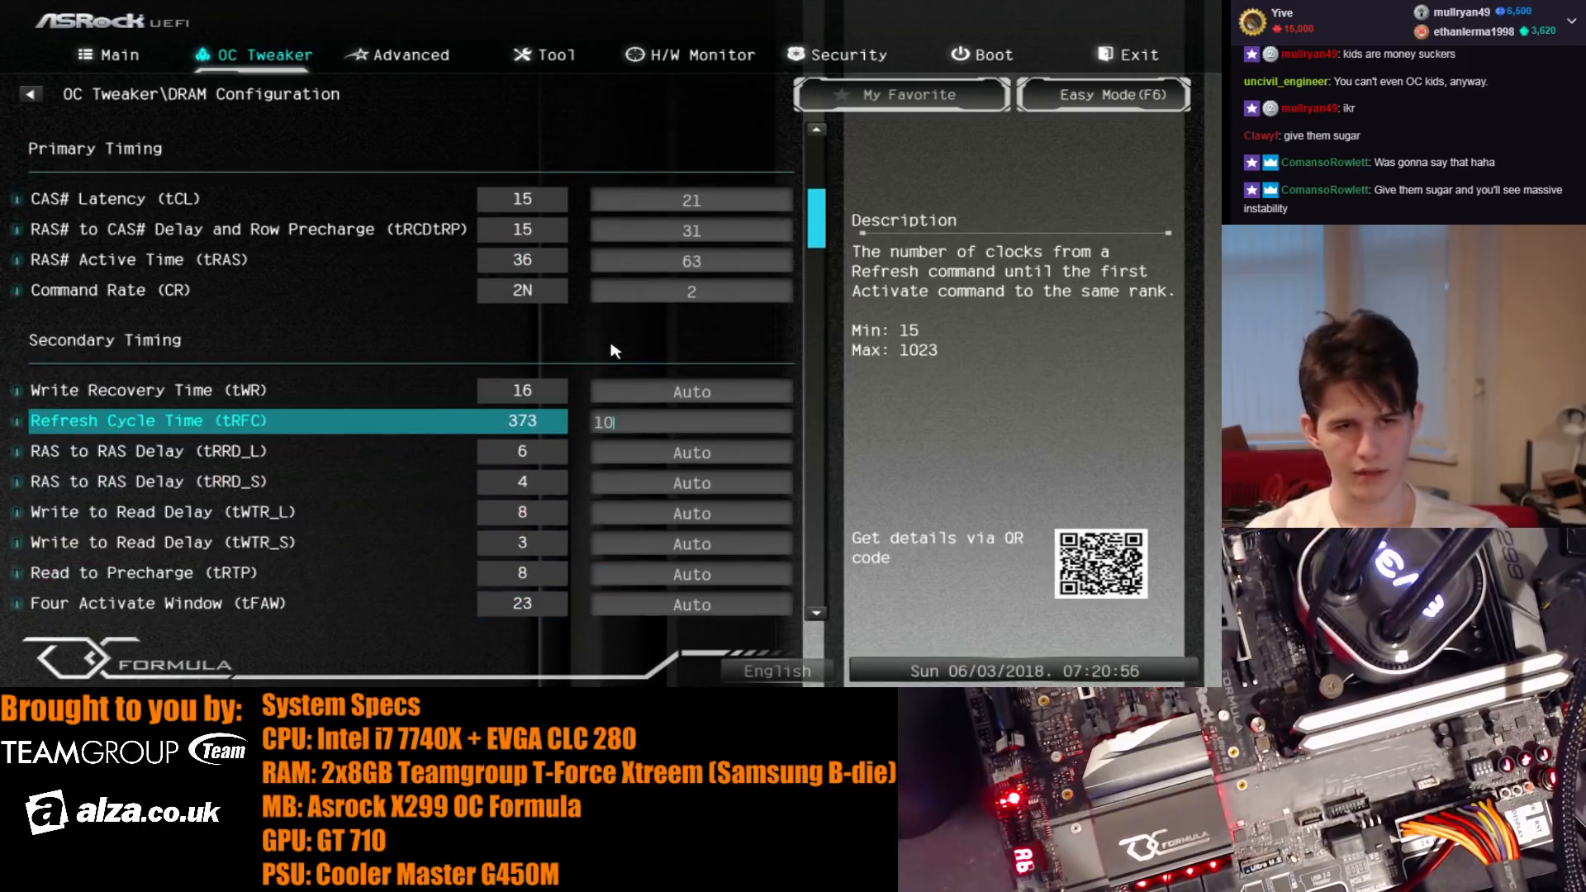
type("00")
key("Return")
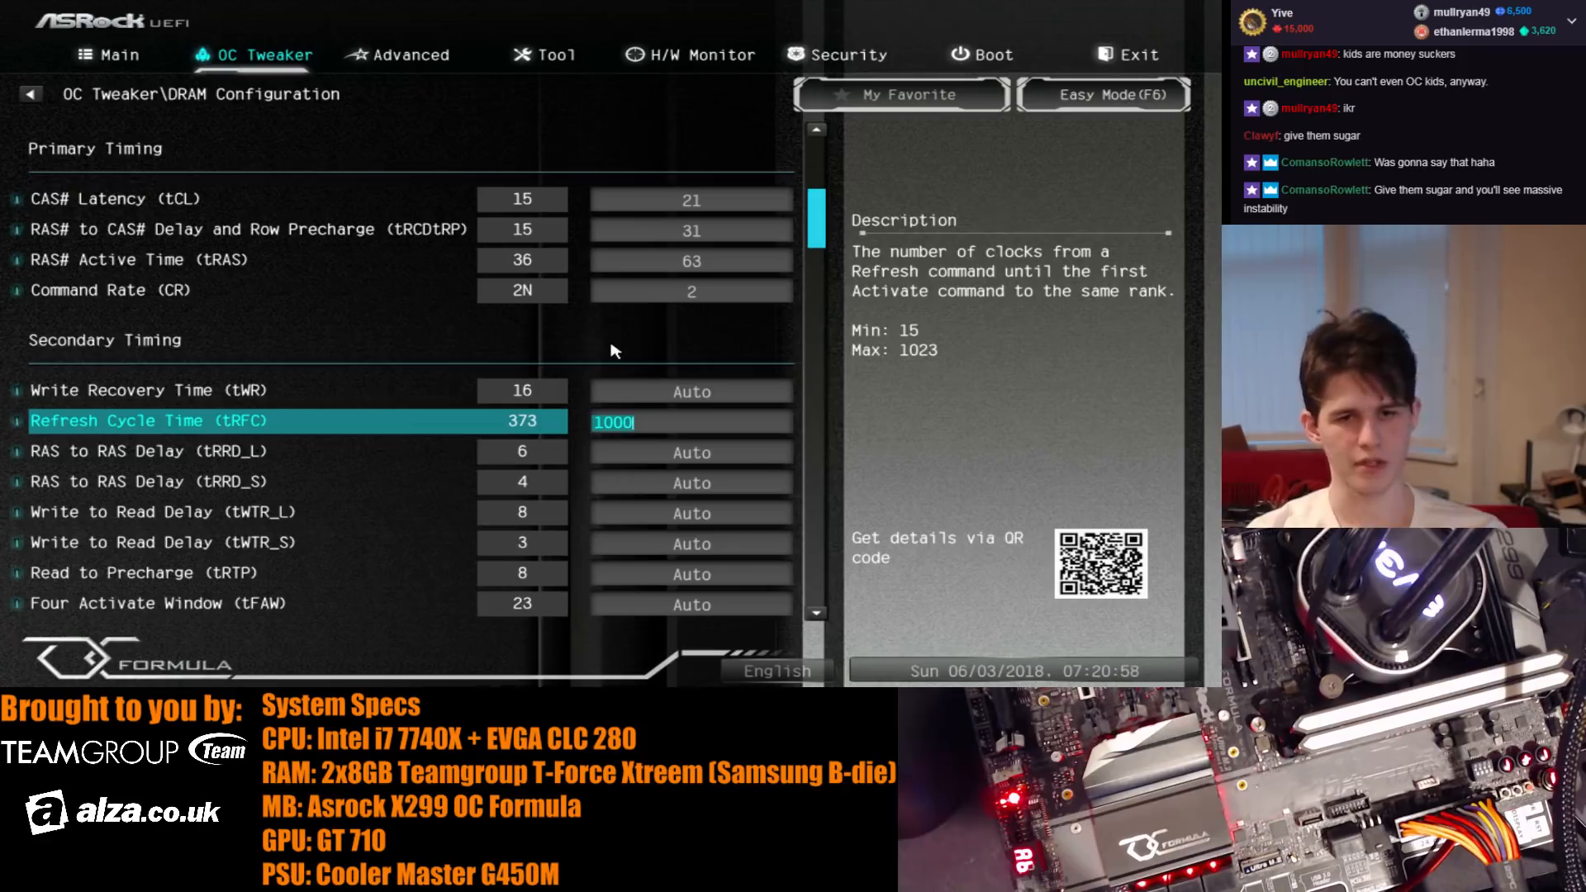
key("F10")
key("Return")
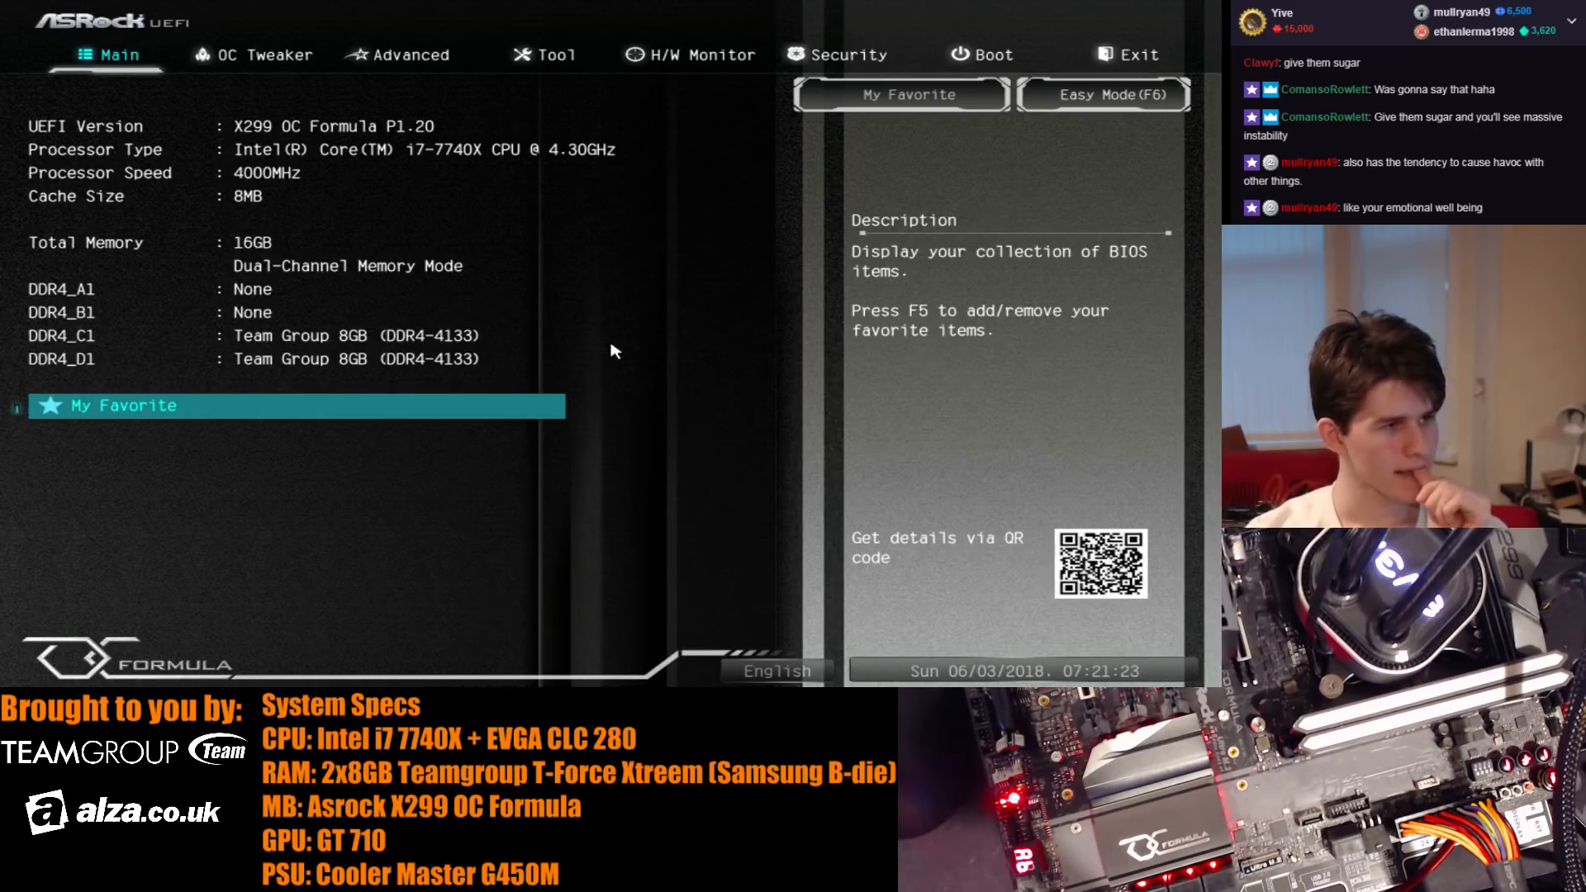
- Set the BCLK frequency to 106.5 MHz in the DRAM configuration
key("Right")
key("Down")
key("Down")
key("Down")
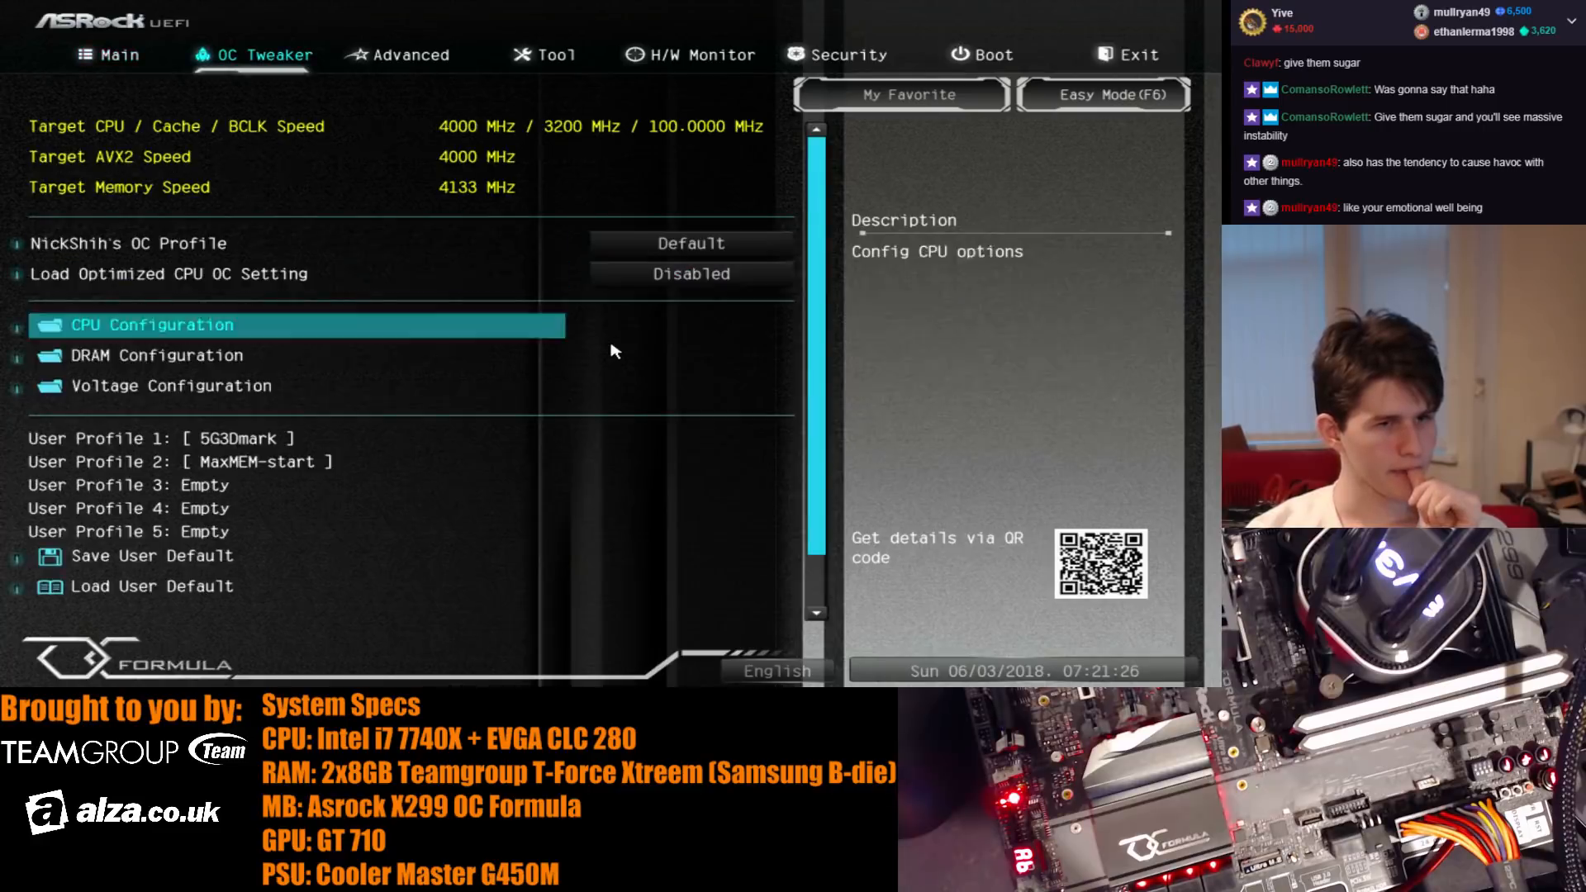
key("Up")
key("Return")
key("Down")
key("Down")
key("Down")
key("Down")
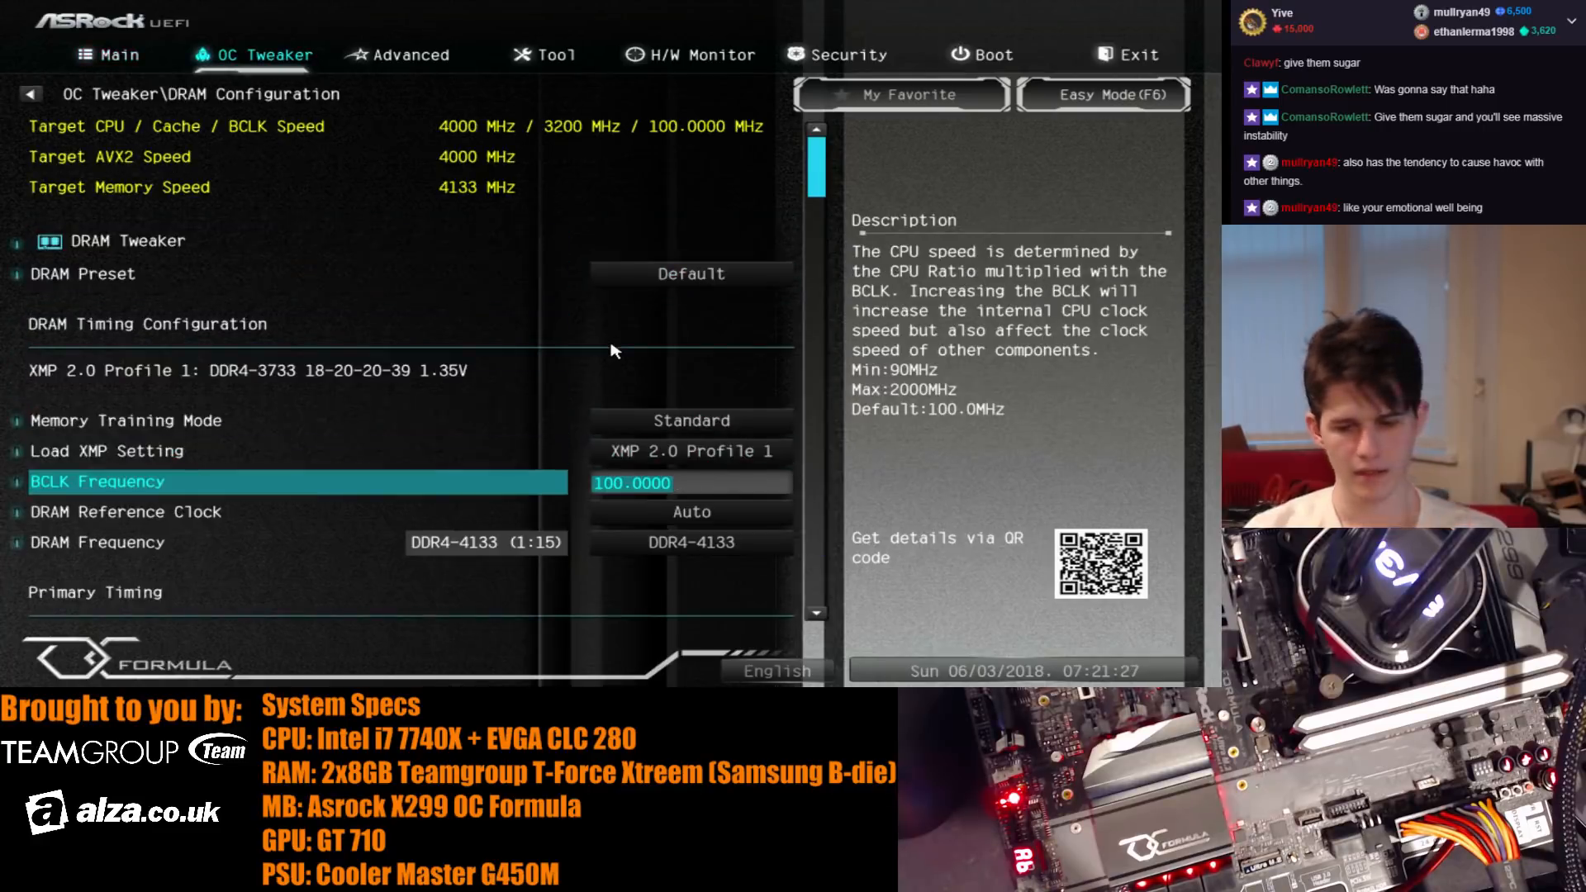
type("105")
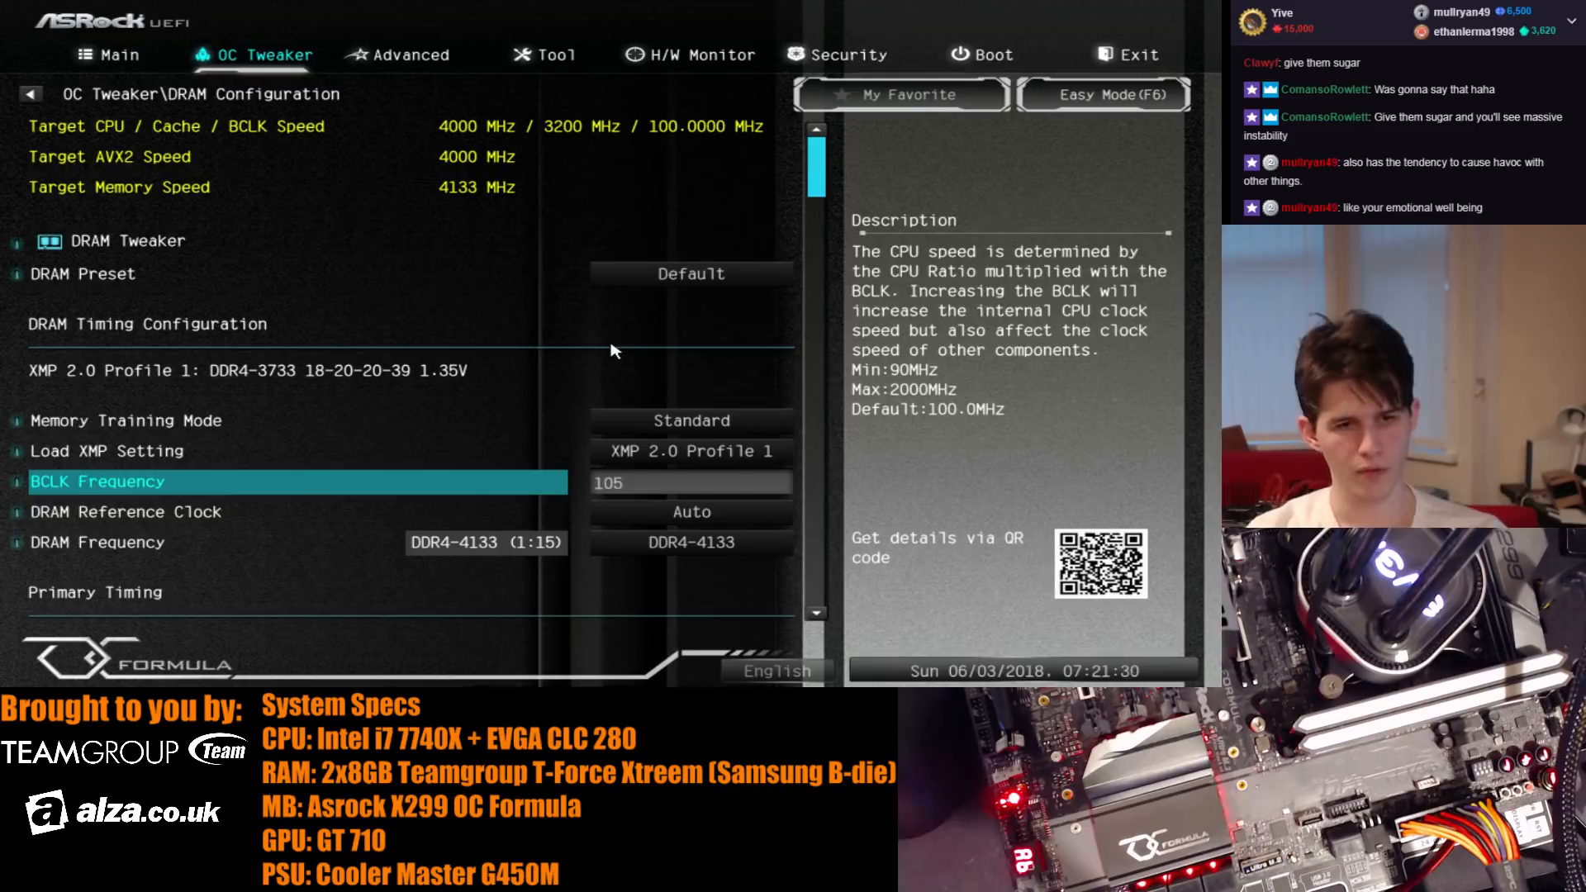
key("Return")
type("106.")
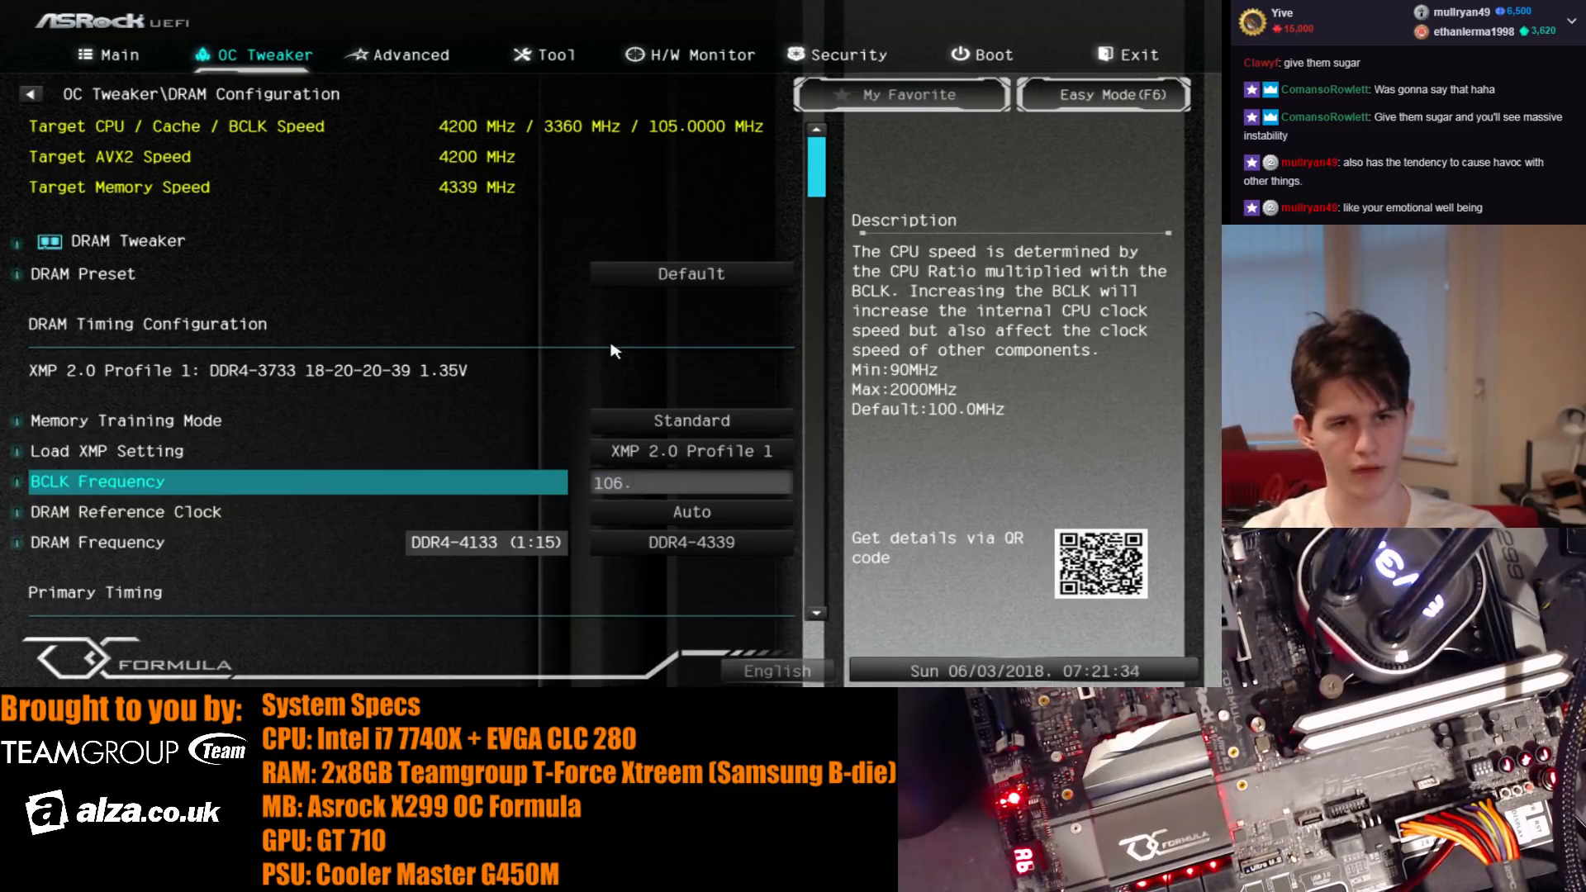
type("5")
key("Return")
- Review the DRAM frequency and the primary, secondary and third memory timings in the DRAM configuration
key("Down")
key("Down")
key("Down")
key("Down")
key("Down")
key("Down")
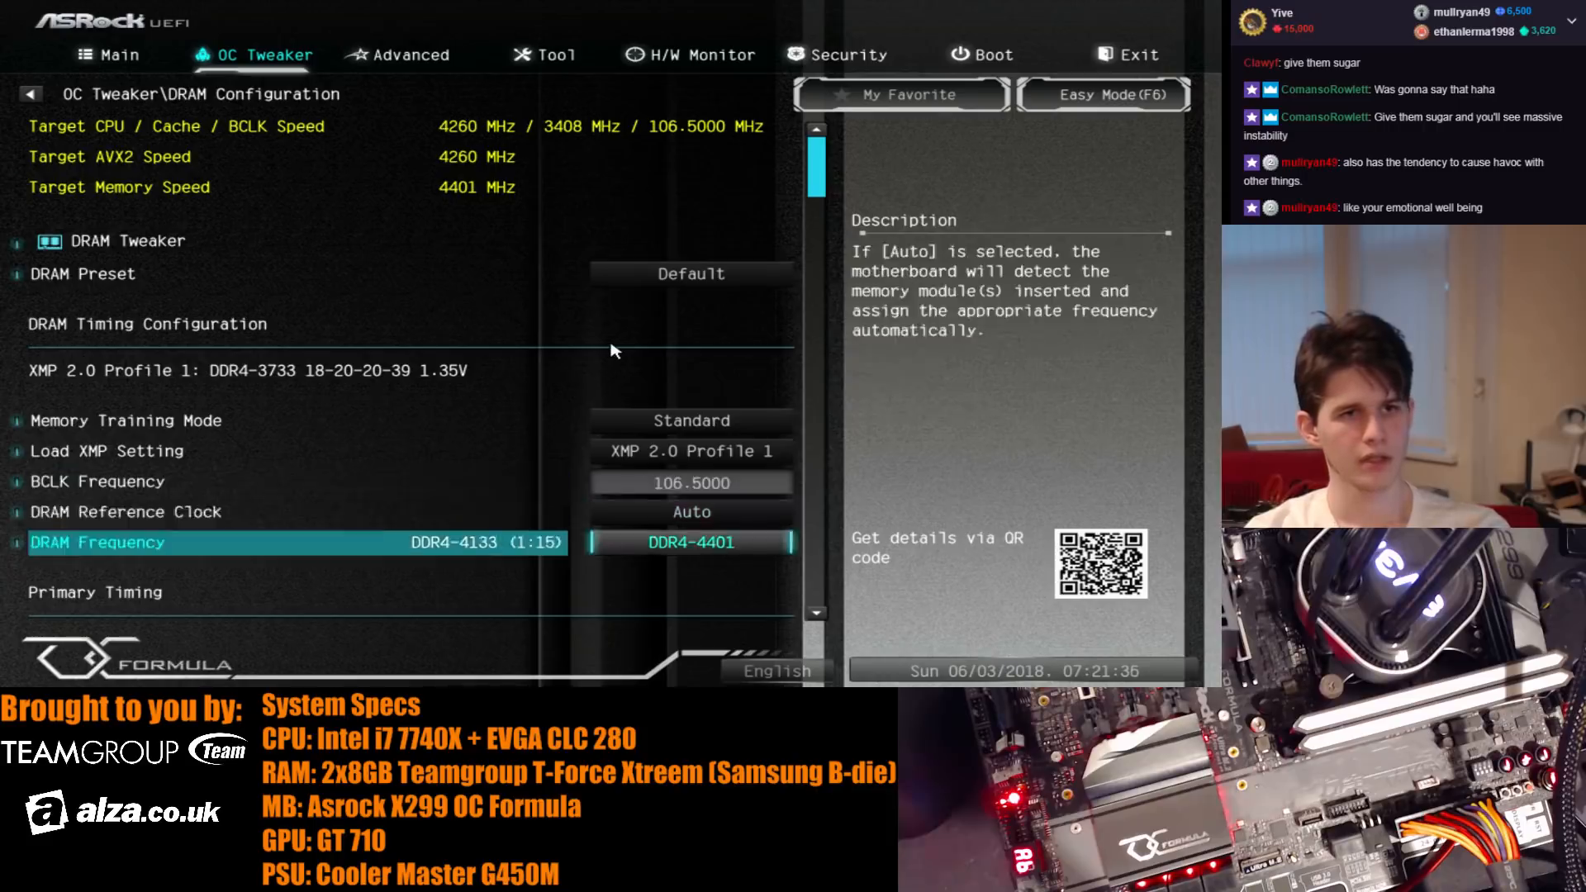
key("Down")
key("Down")
key("Down")
key("Down")
key("Up")
key("Up")
key("Up")
key("Up")
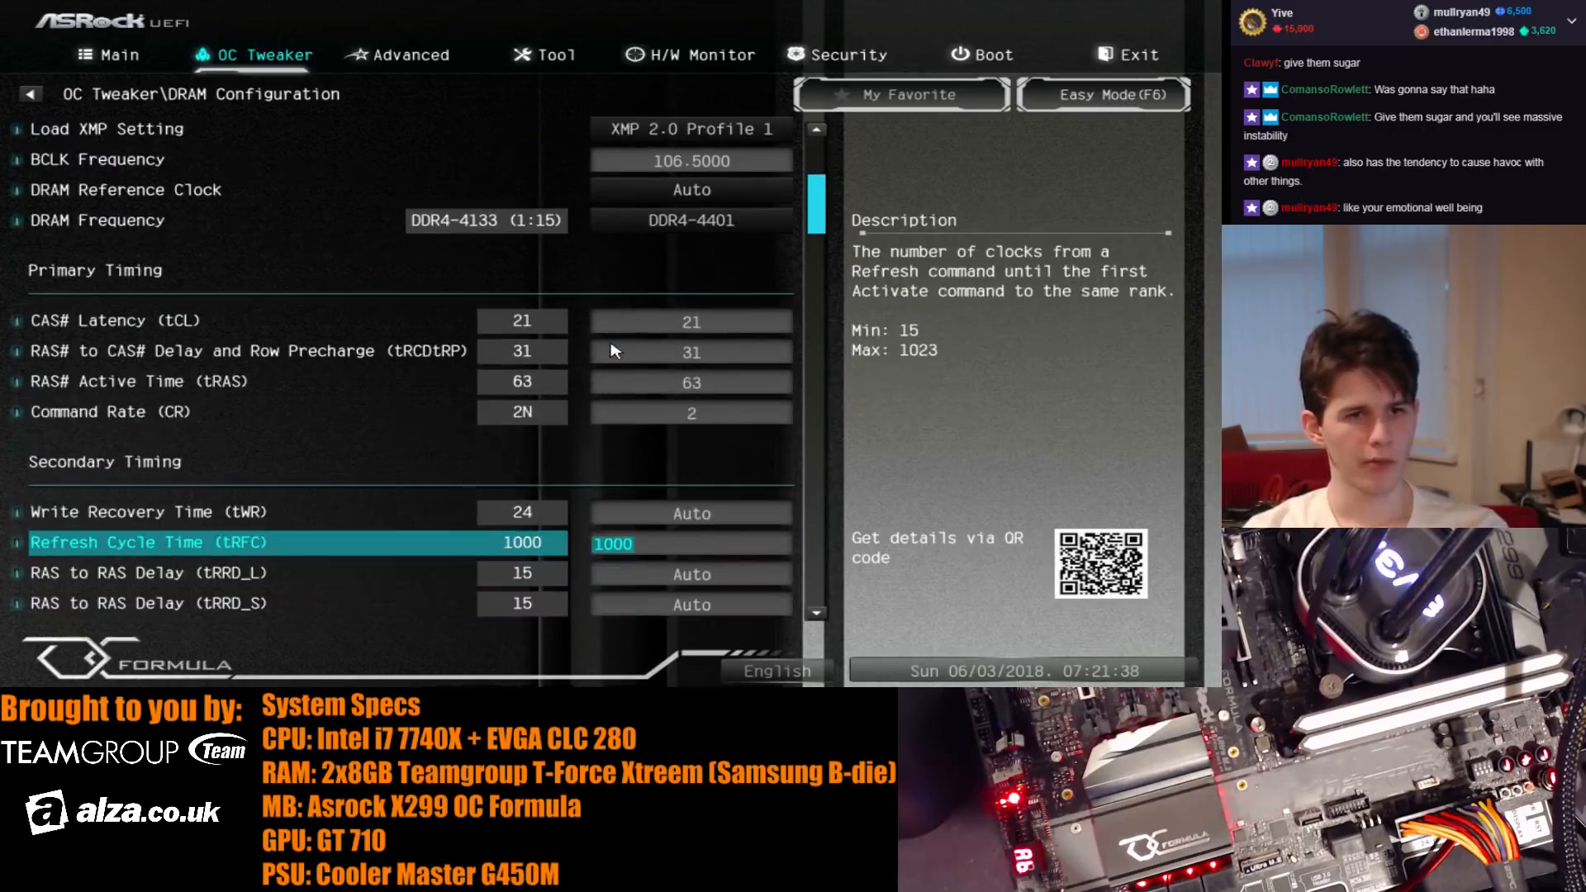
key("Down")
key("Down")
key("Down")
key("Down")
key("Down")
key("Down")
key("Down")
key("Down")
key("Down")
key("Down")
key("Down")
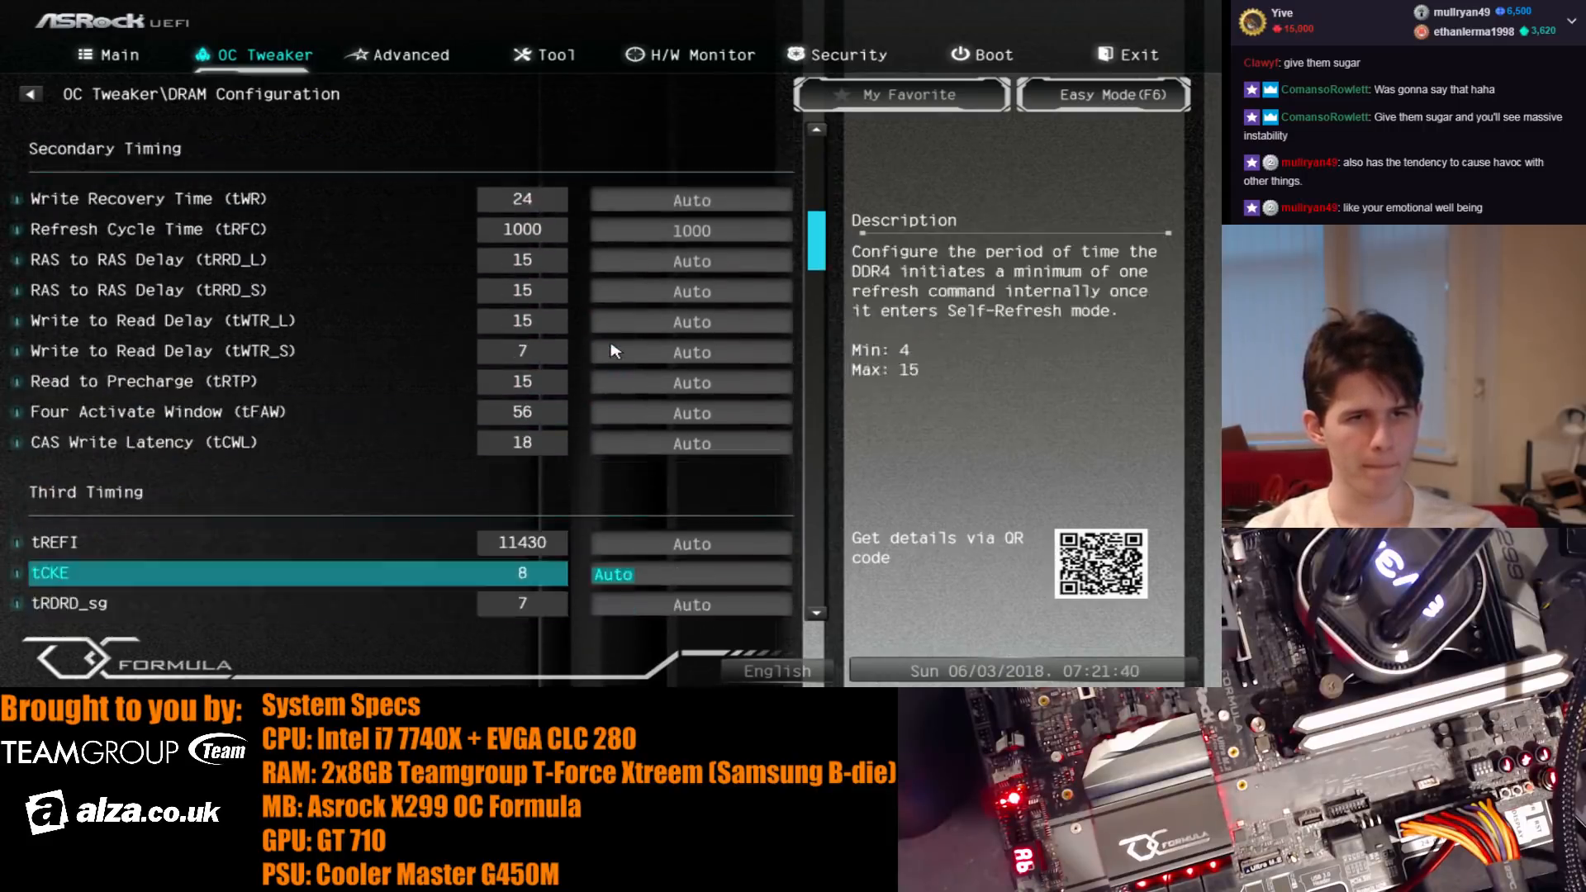
key("Up")
key("Down")
key("Down")
key("Down")
key("Down")
key("Down")
key("Down")
key("Down")
key("Down")
key("Down")
key("Down")
key("Down")
key("Down")
key("Down")
key("Down")
key("Down")
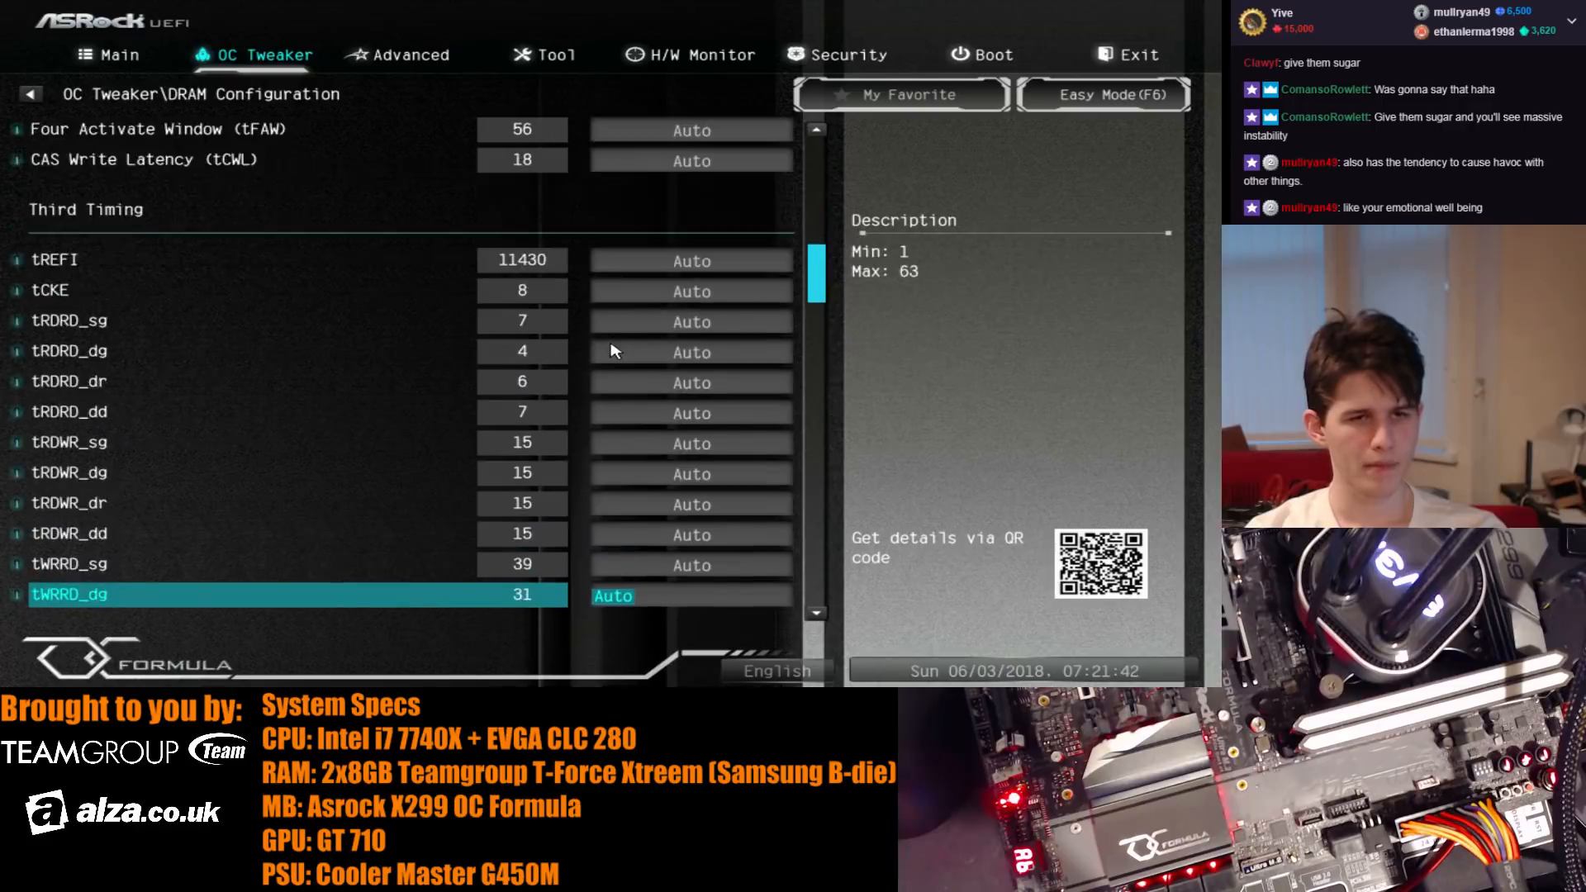
- Set tCKE to 11 in the third memory timings
key("Down")
key("Down")
key("Up")
key("Up")
key("Up")
key("Up")
key("Up")
key("Up")
key("Up")
key("Up")
key("Up")
key("Up")
key("Up")
key("Up")
key("Up")
key("Up")
key("Up")
key("Up")
key("Up")
key("Up")
key("Up")
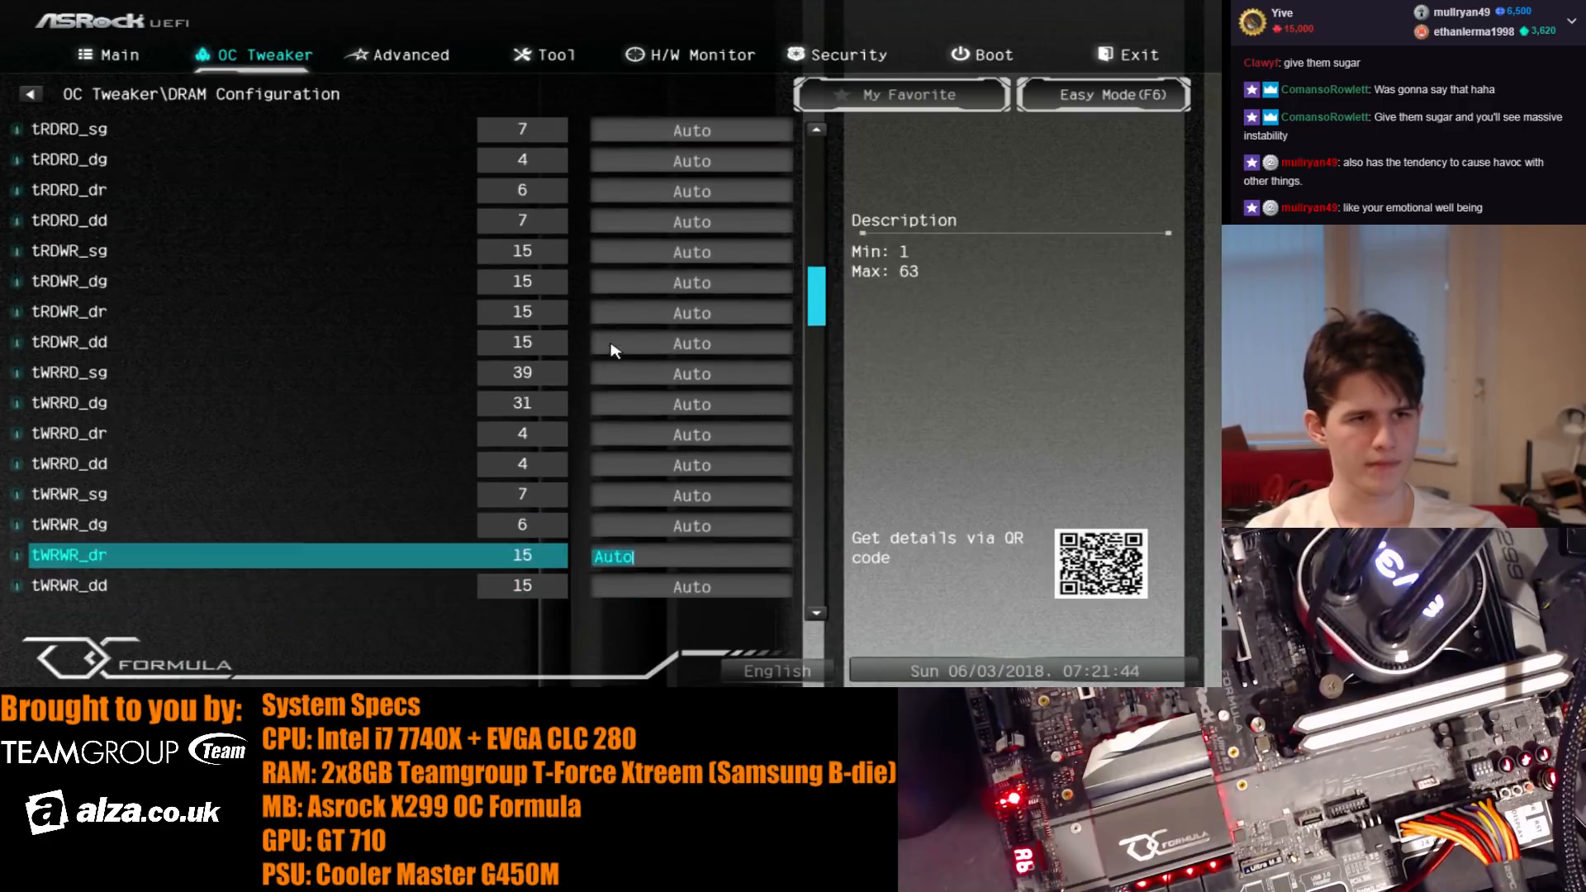
key("Down")
key("Down")
key("Down")
key("Down")
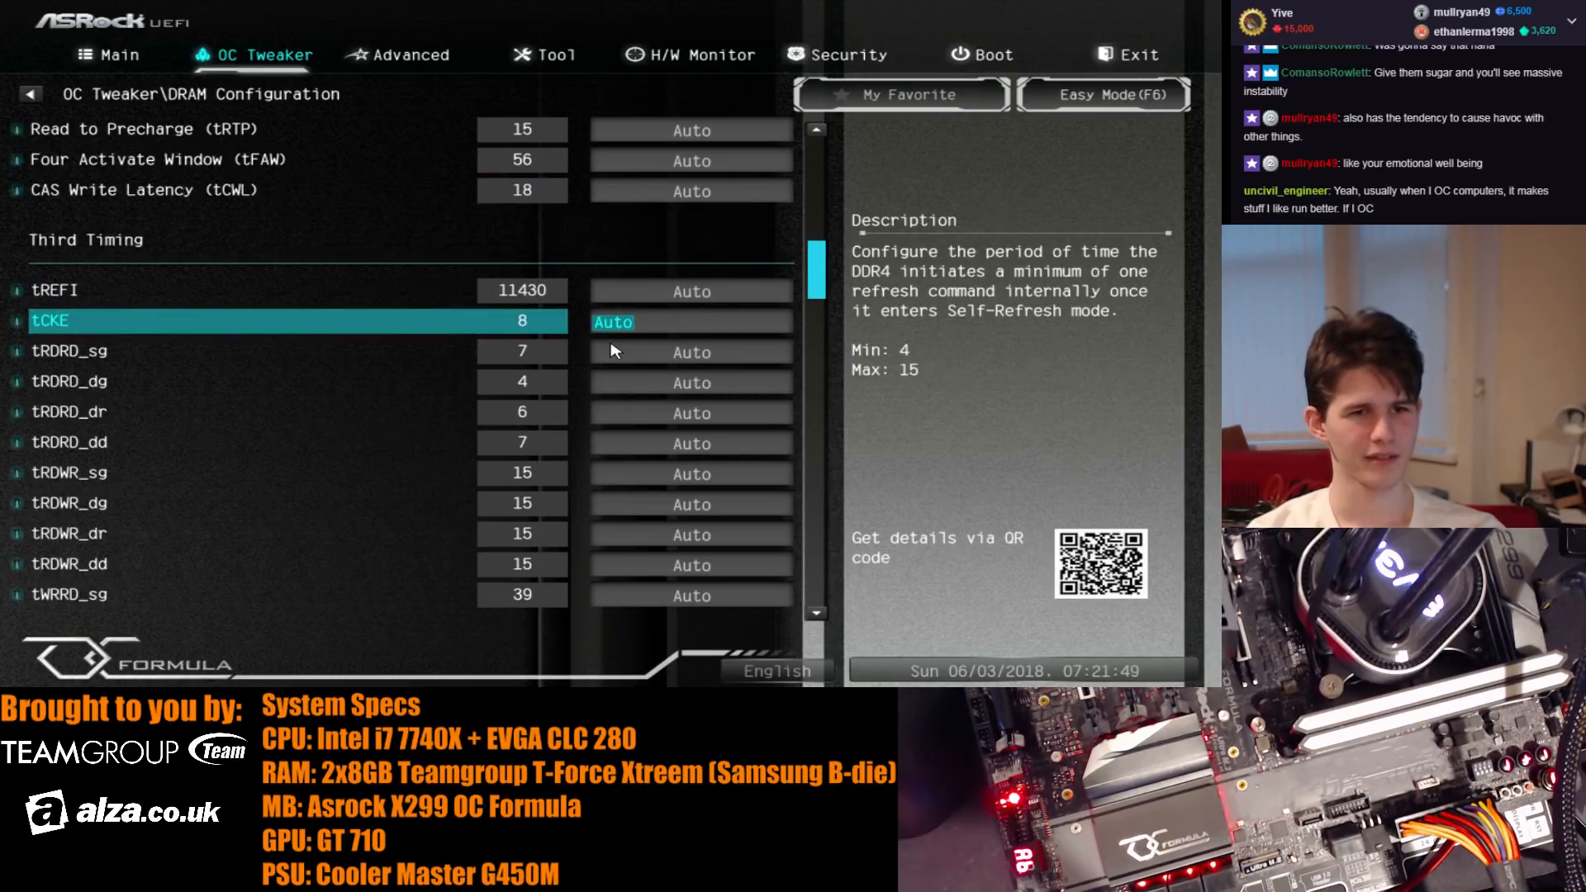
type("11")
key("Up")
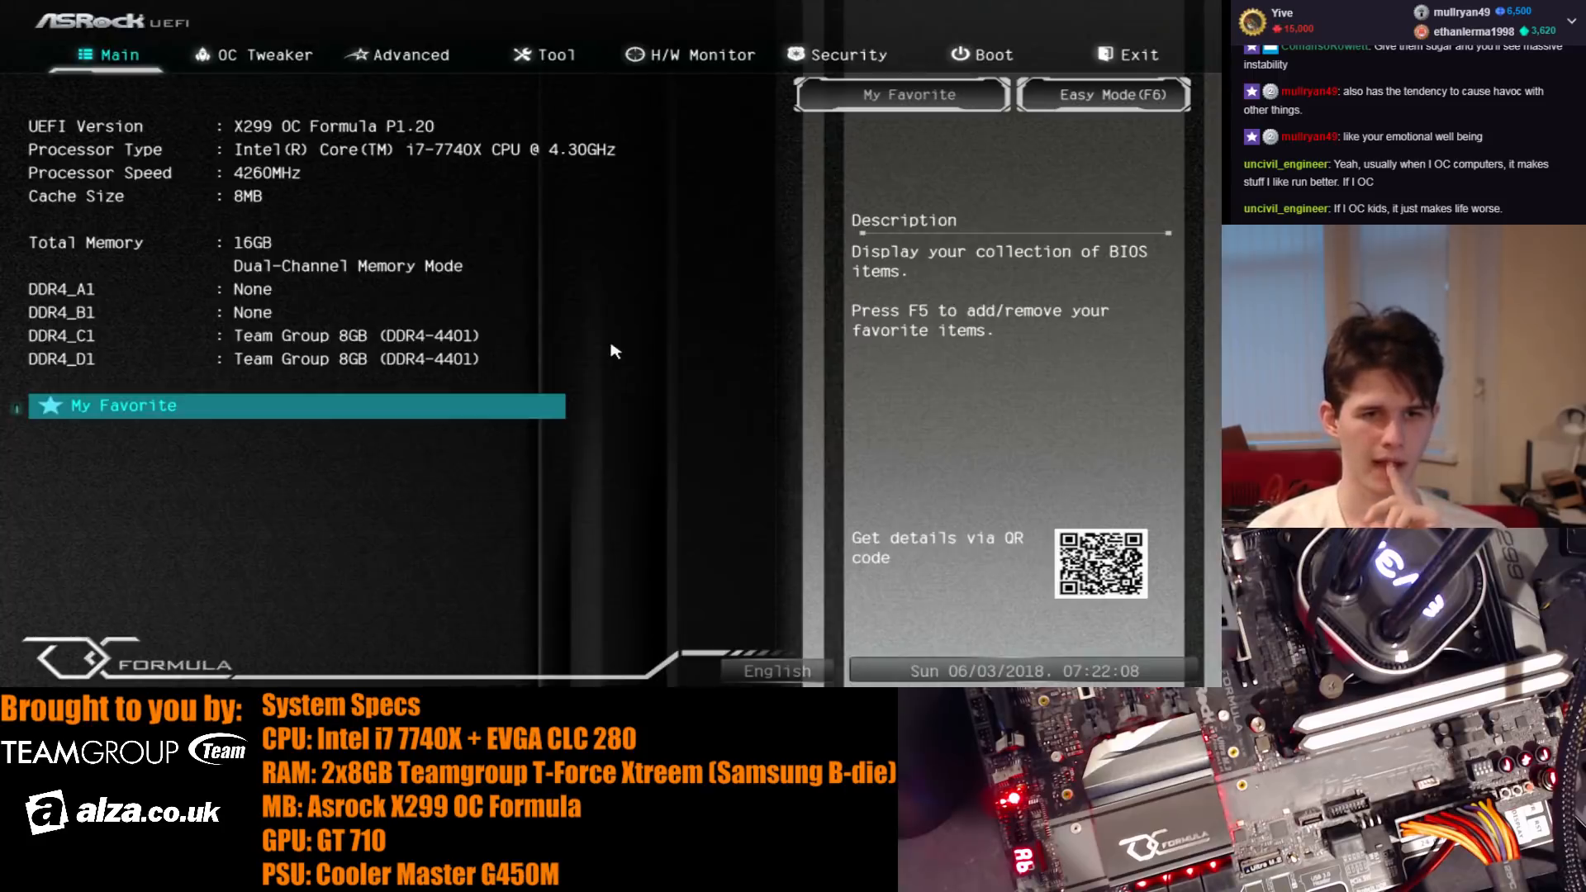
- Set the BCLK frequency to 110 MHz in the DRAM configuration, then save the changes and restart
key("Right")
key("Down")
key("Down")
key("Down")
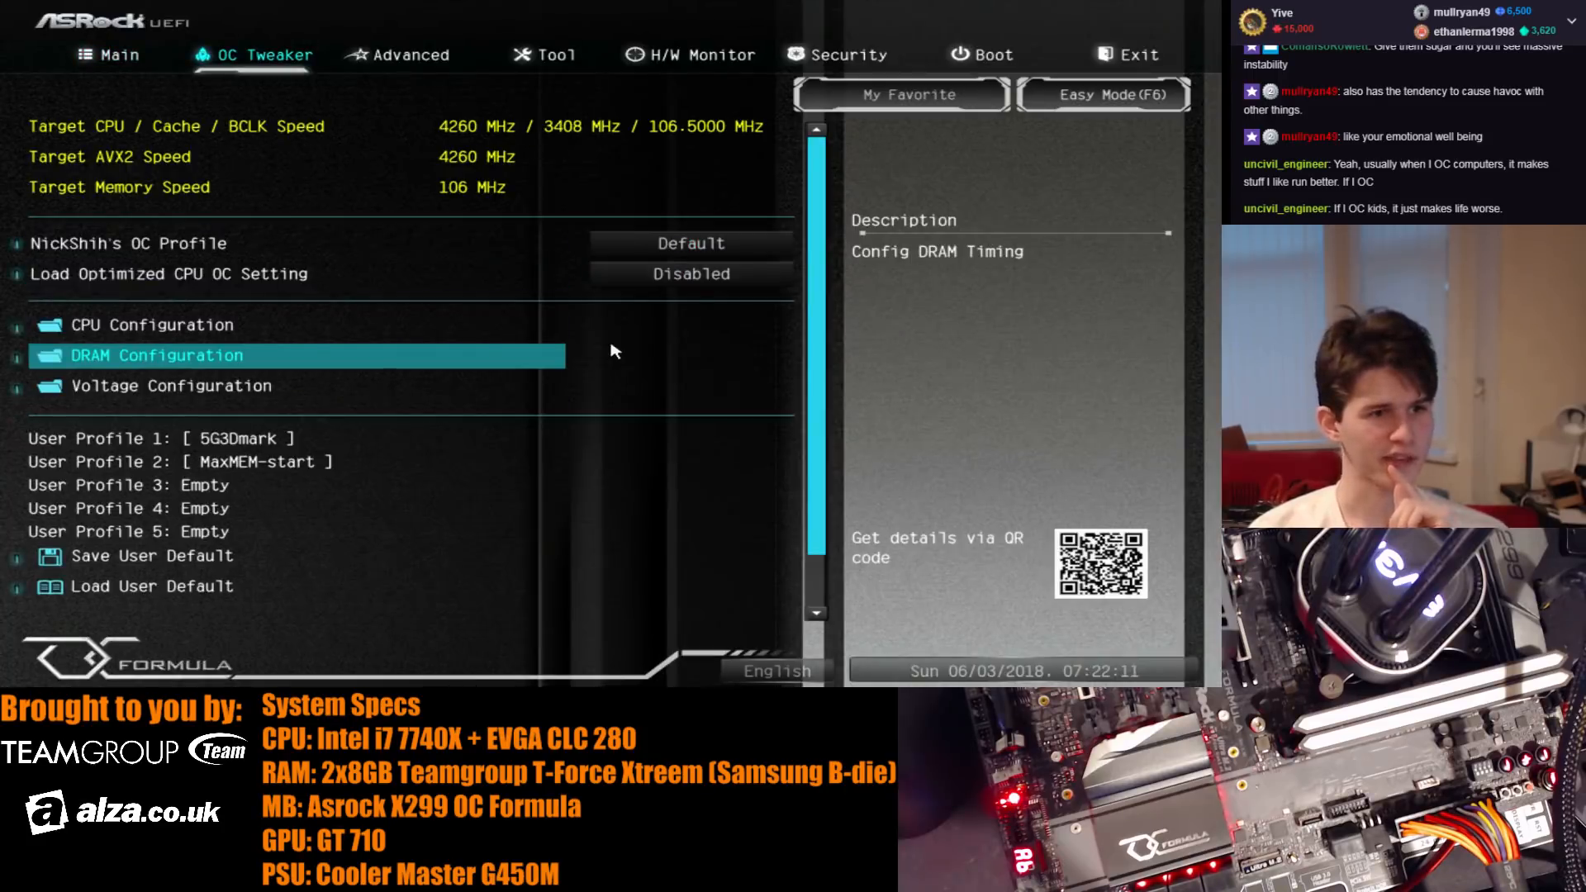
key("Return")
key("Down")
key("Down")
key("Down")
key("Down")
type("1")
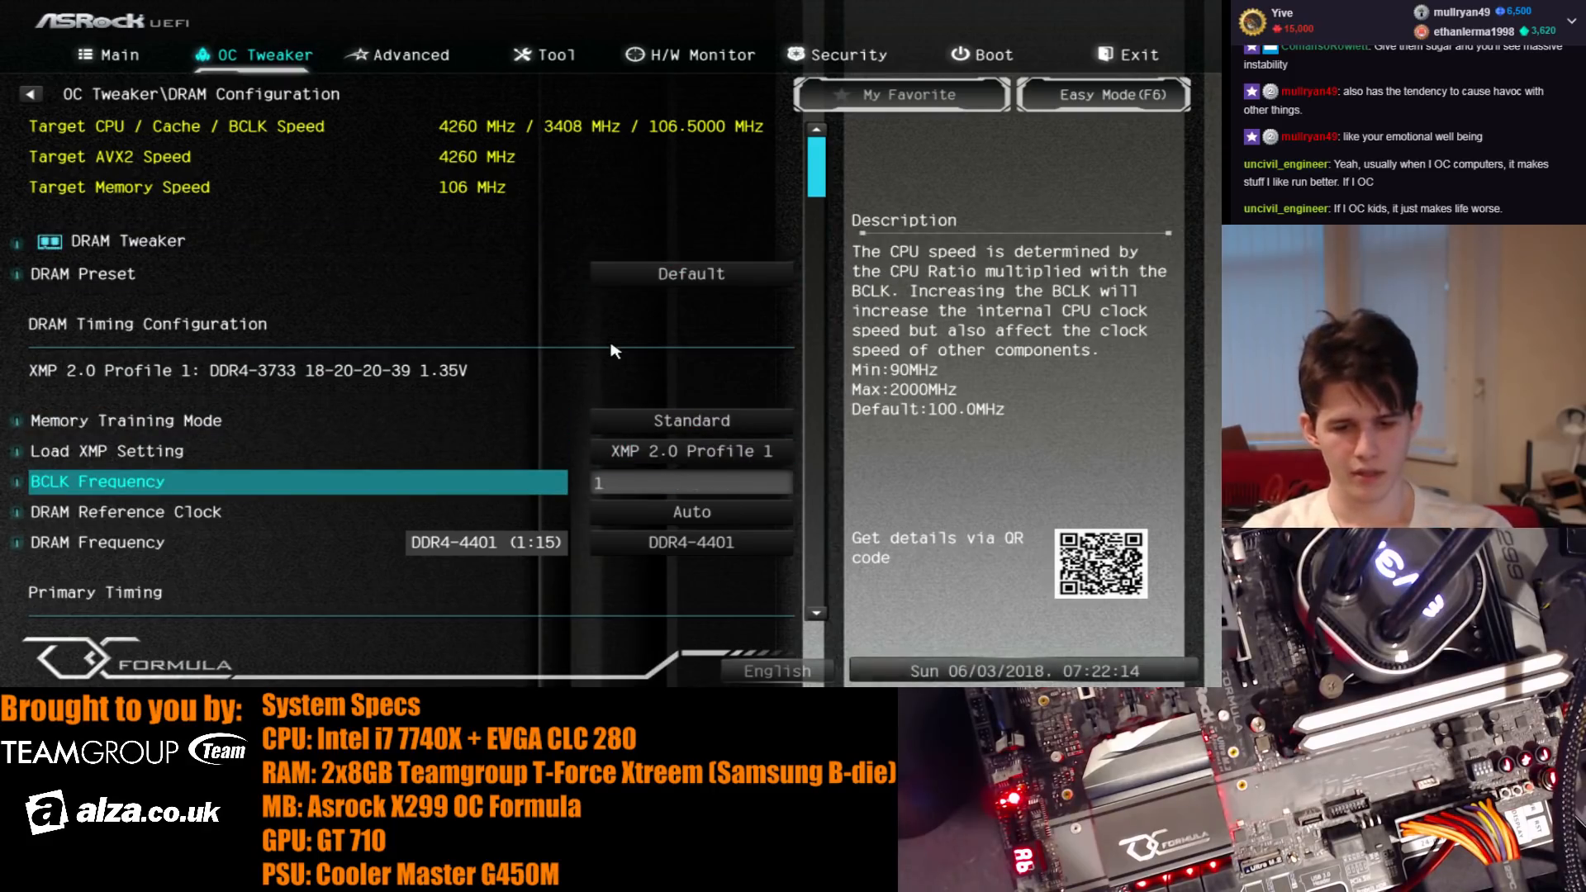
type("10")
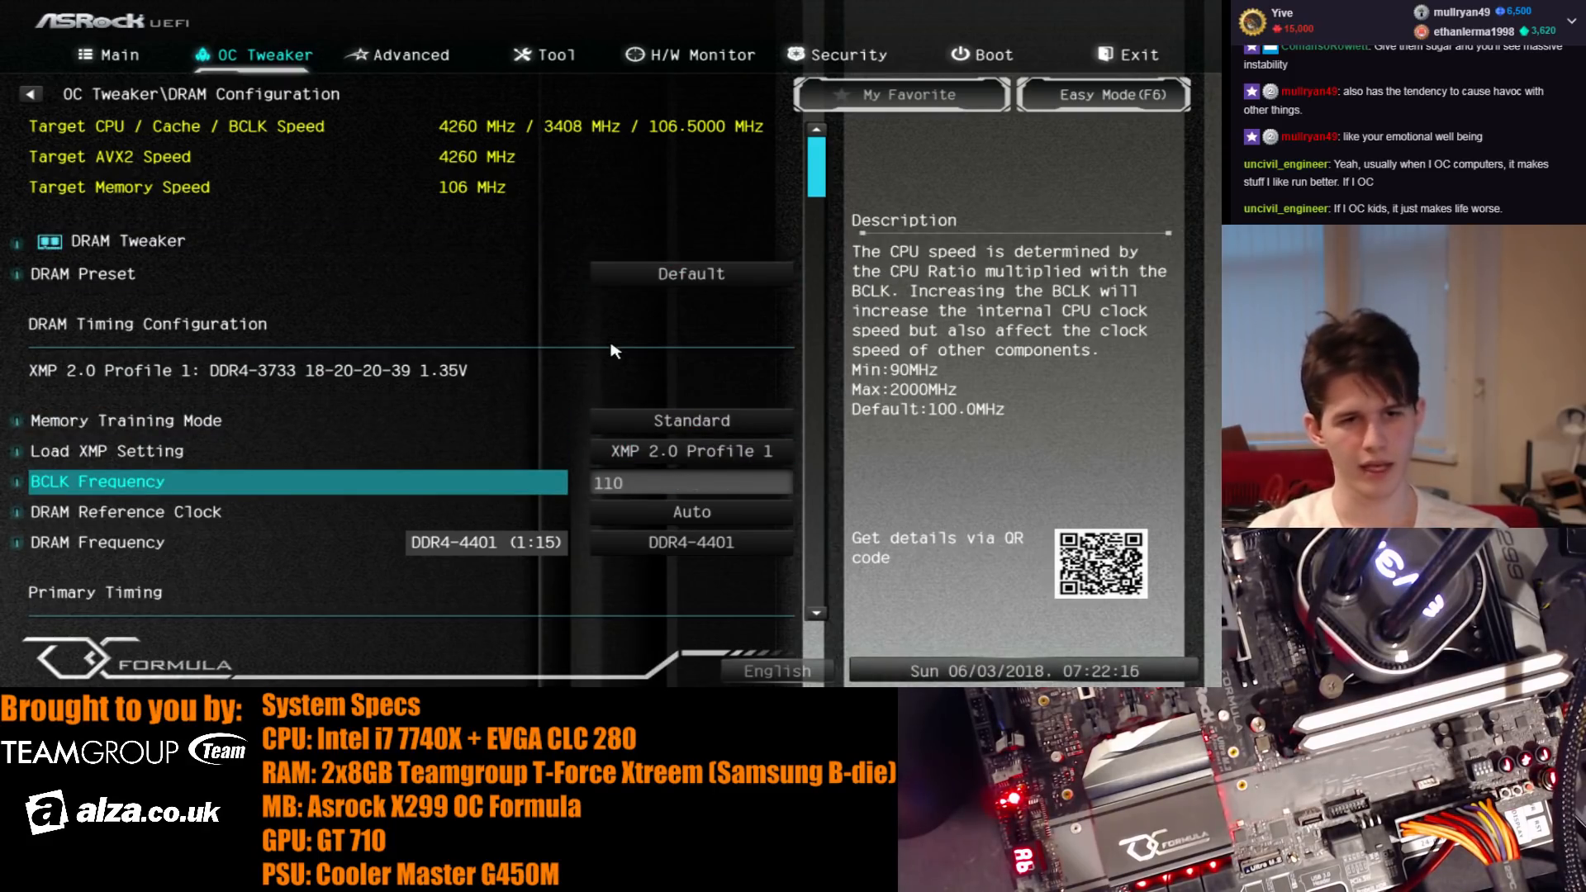
key("Up")
key("Down")
key("F10")
key("Return")
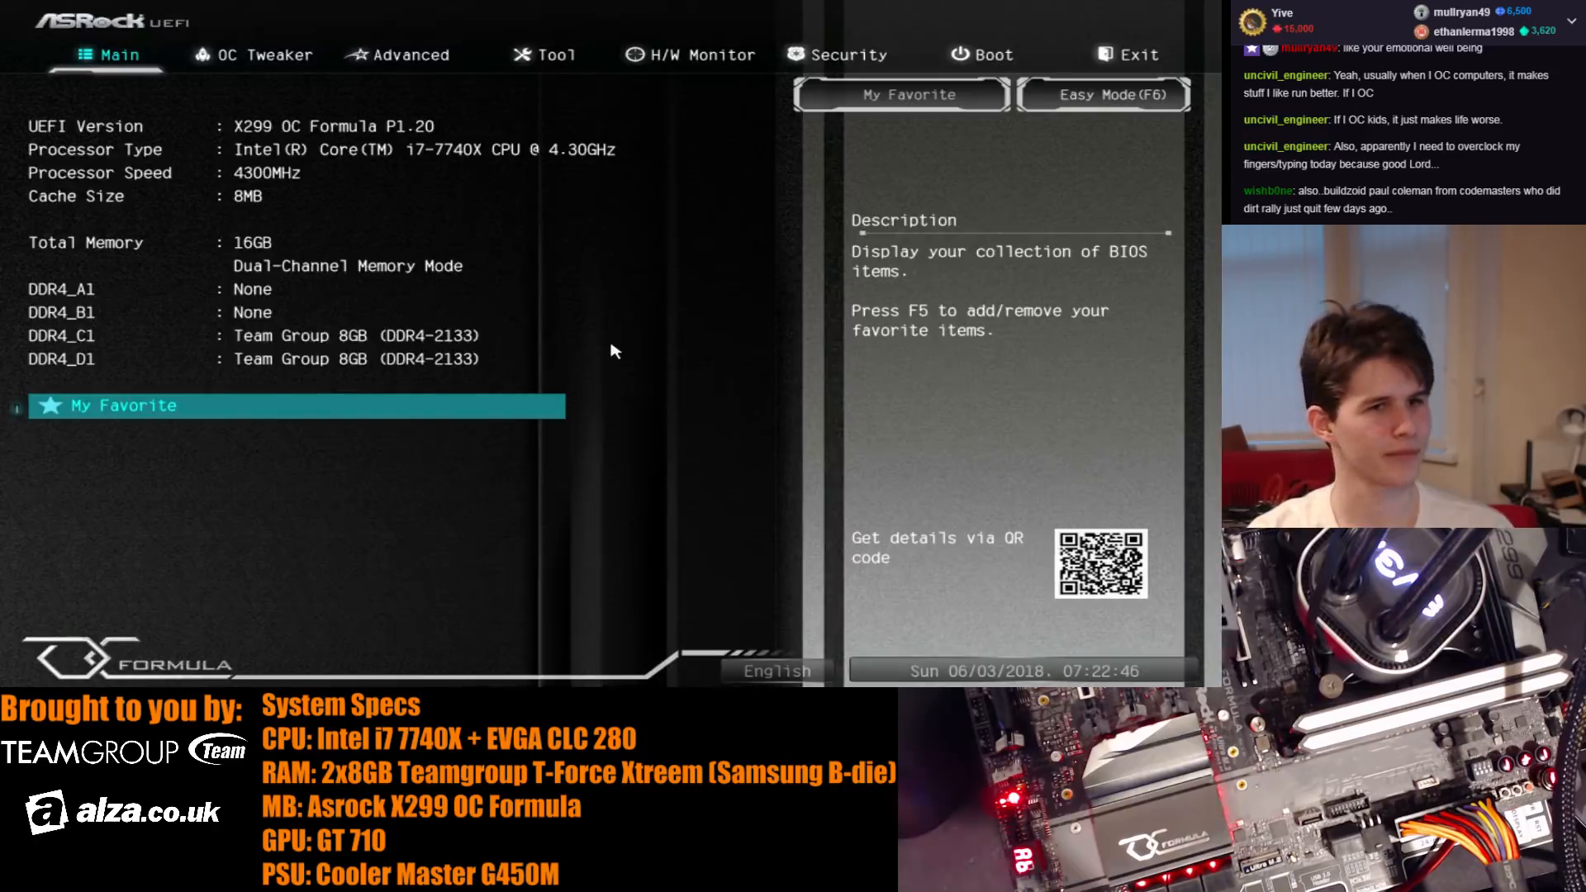
- Set the BCLK frequency to 106.5 MHz in the DRAM configuration and check the primary timings
key("Right")
key("Down")
key("Down")
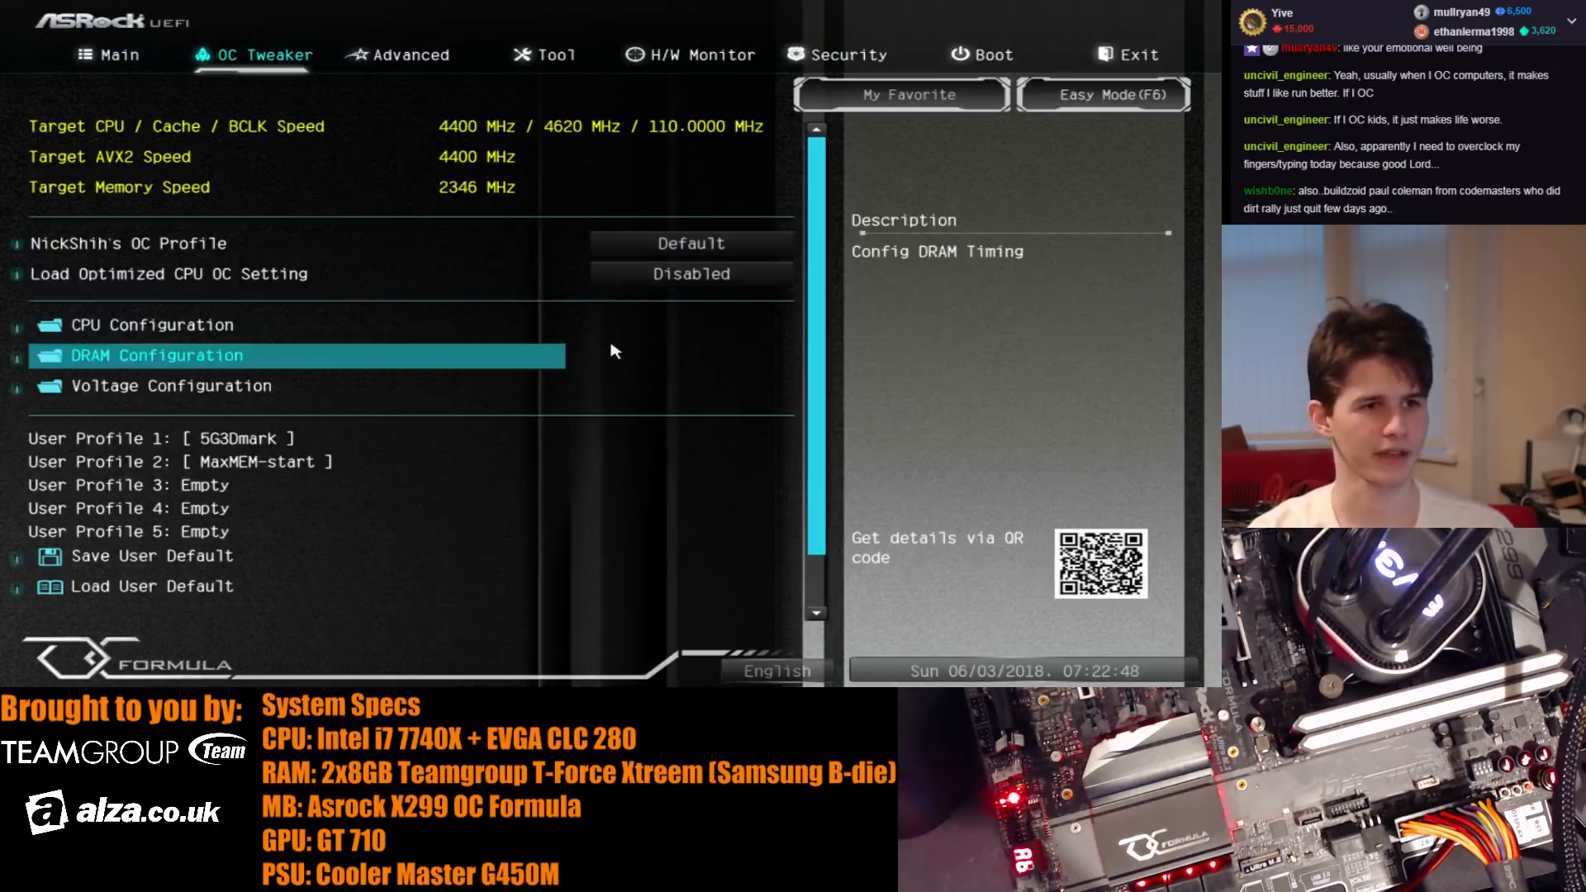
key("Return")
key("Down")
key("Down")
key("Down")
key("Down")
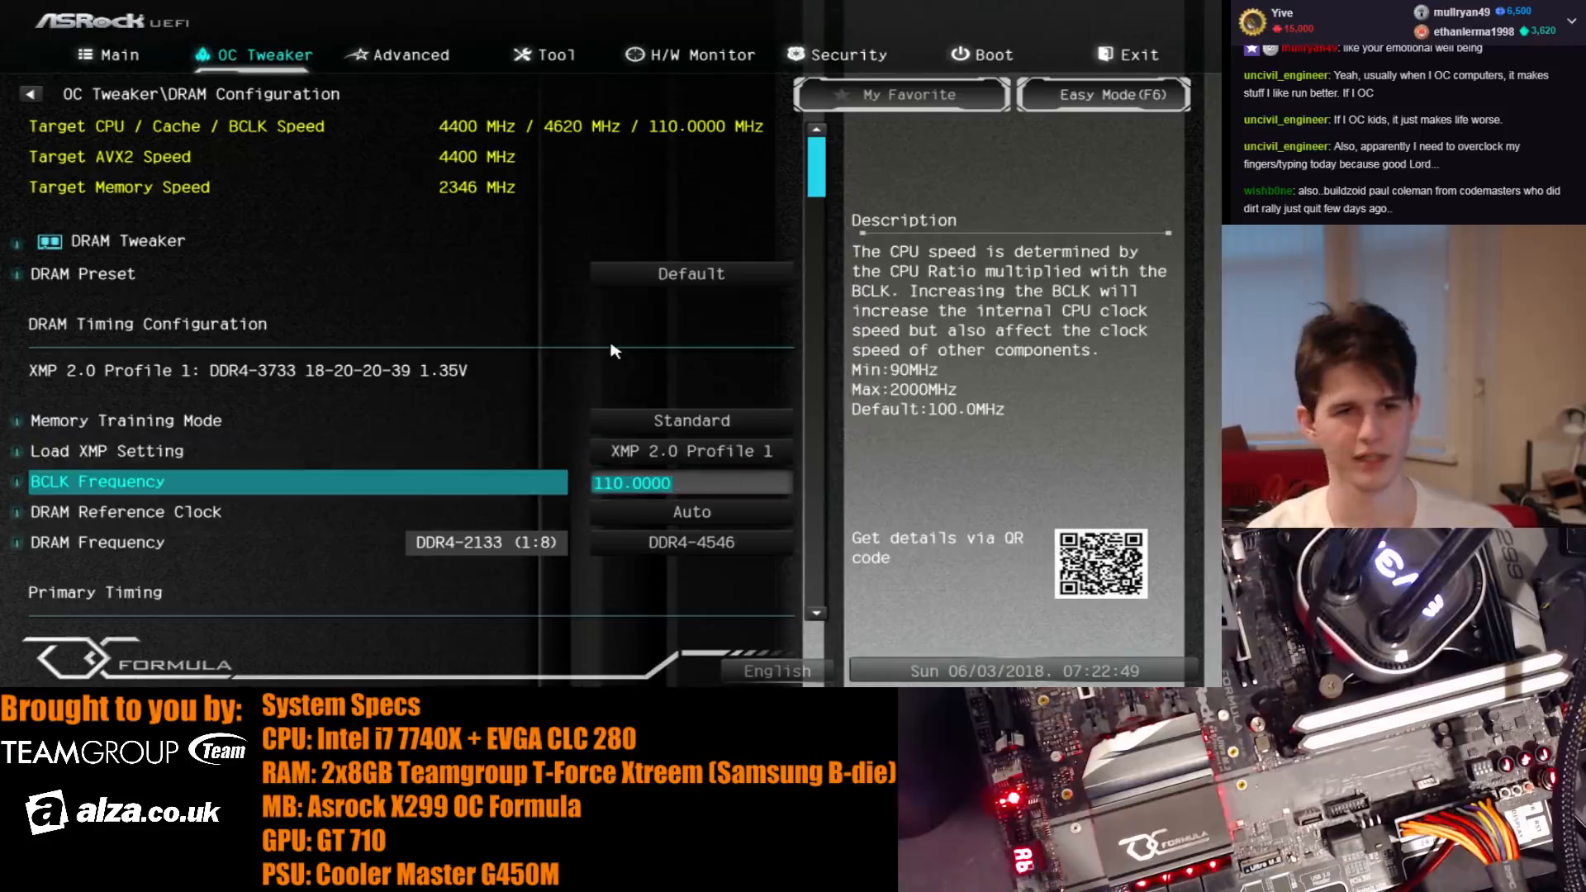
type("106")
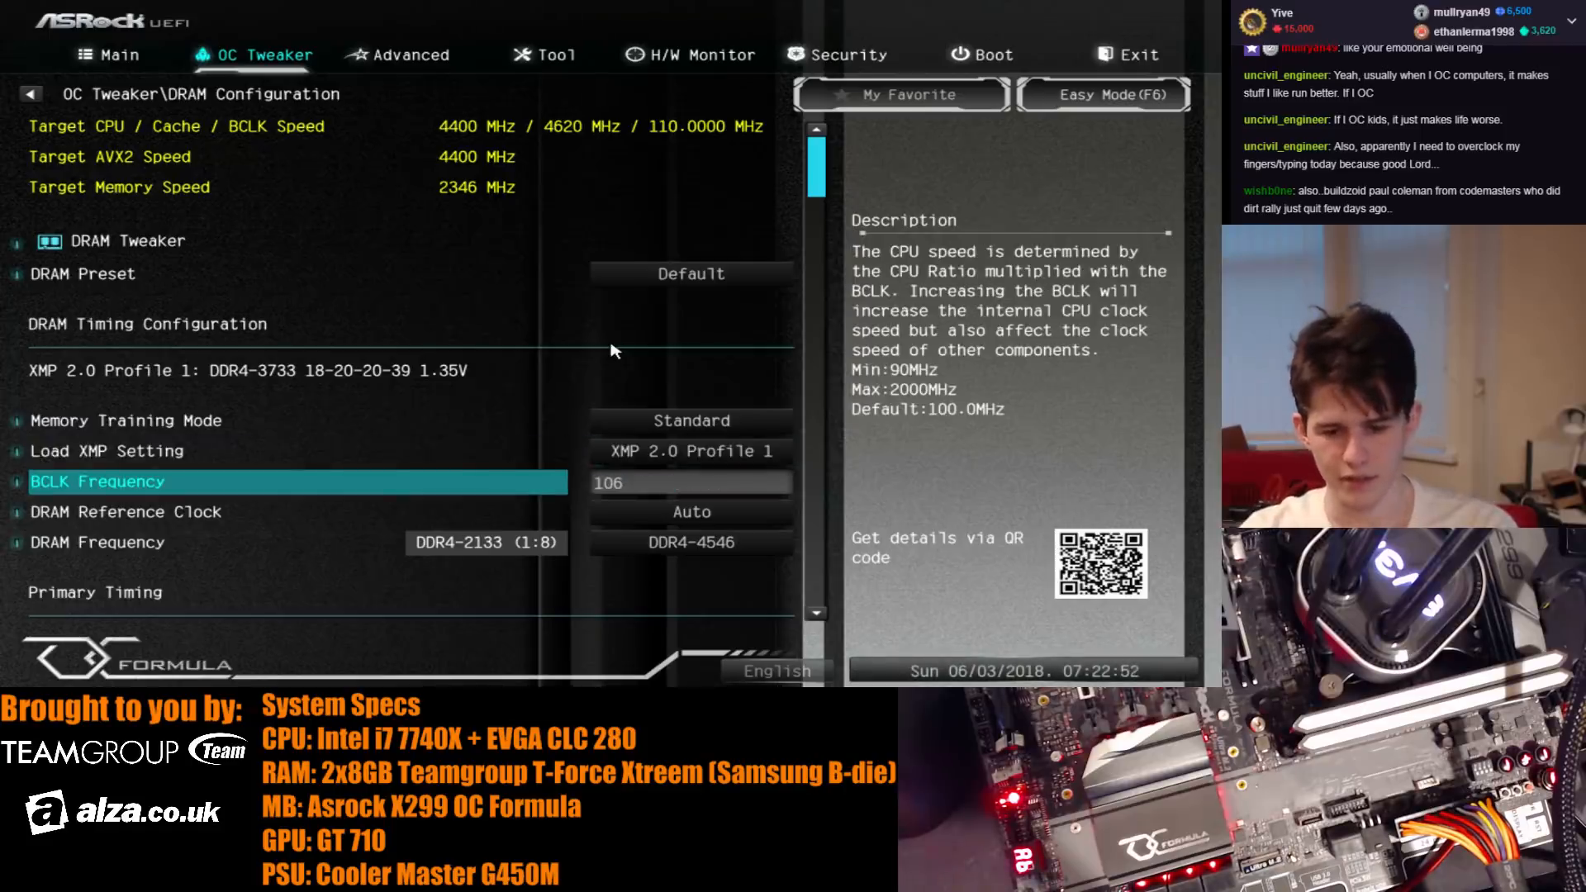
type(".5")
key("Return")
key("Down")
key("Down")
key("Down")
key("Down")
- Check the DRAM, VCCIO and VCCSA voltages in the voltage configuration
key("Down")
key("Down")
key("Down")
key("Down")
key("Down")
key("Down")
key("Down")
key("Down")
key("Down")
key("Down")
key("Down")
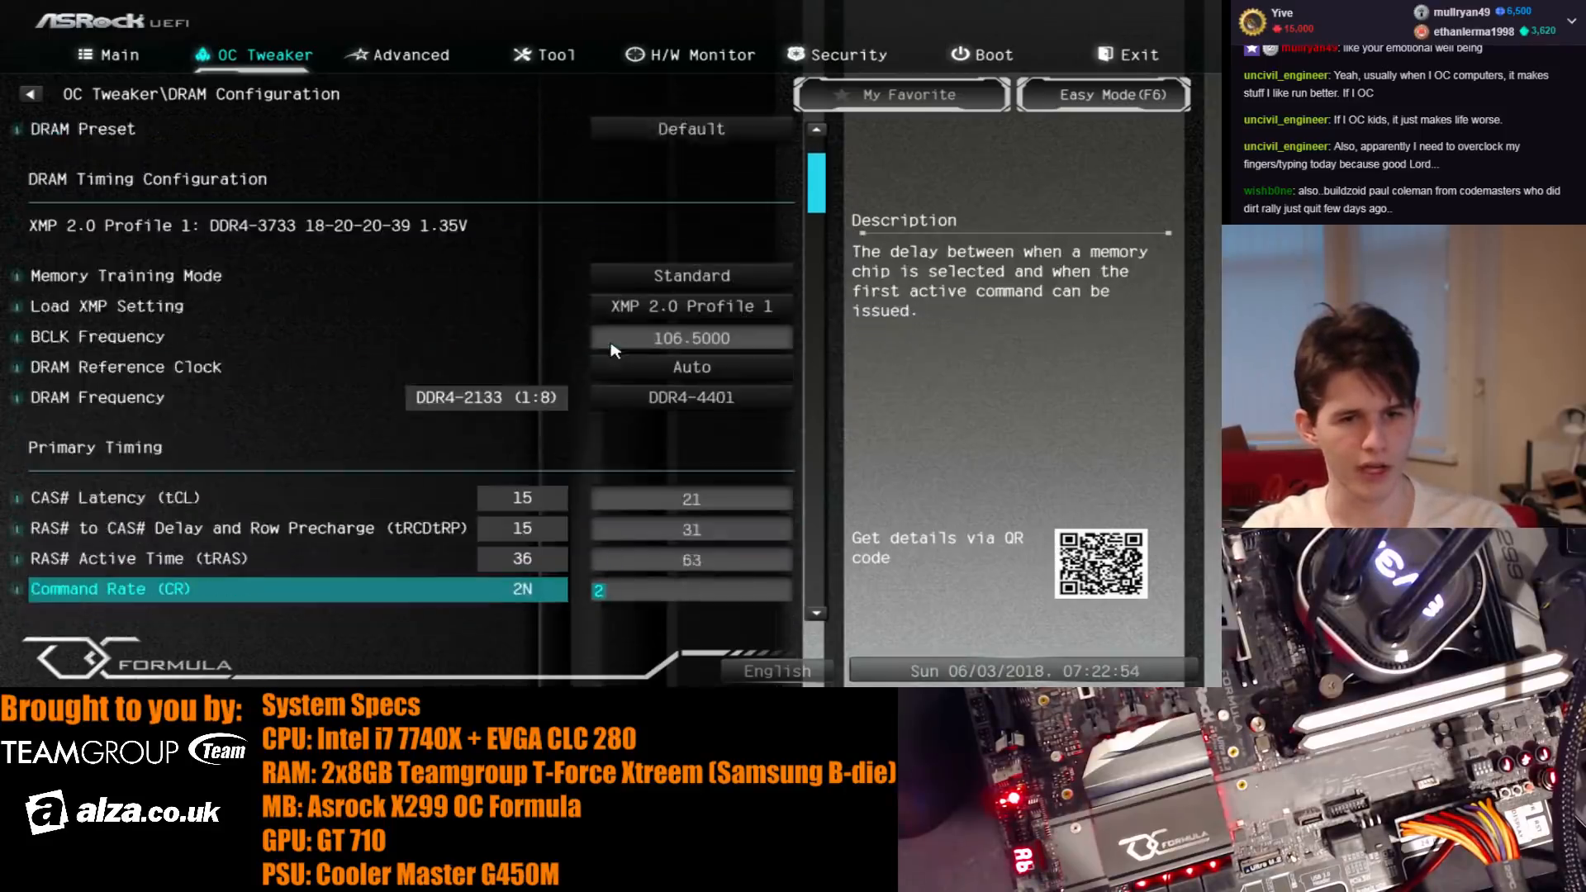
key("Escape")
key("Down")
key("Down")
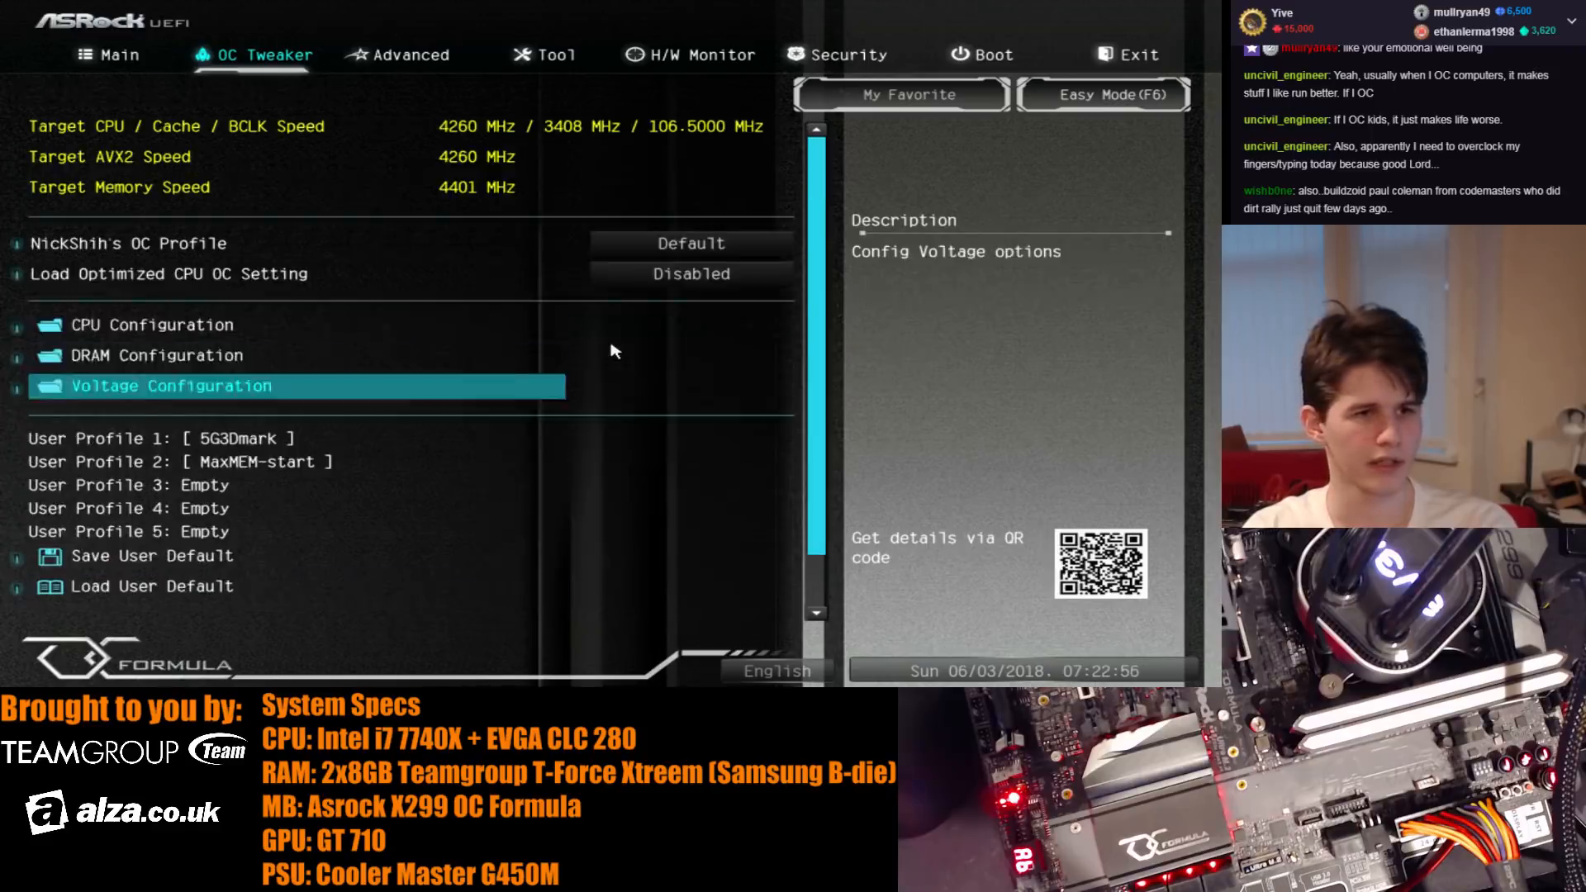
key("Return")
key("Down")
key("Down")
key("Down")
key("Down")
key("Down")
key("Down")
key("Up")
key("Up")
key("Down")
key("Down")
key("Down")
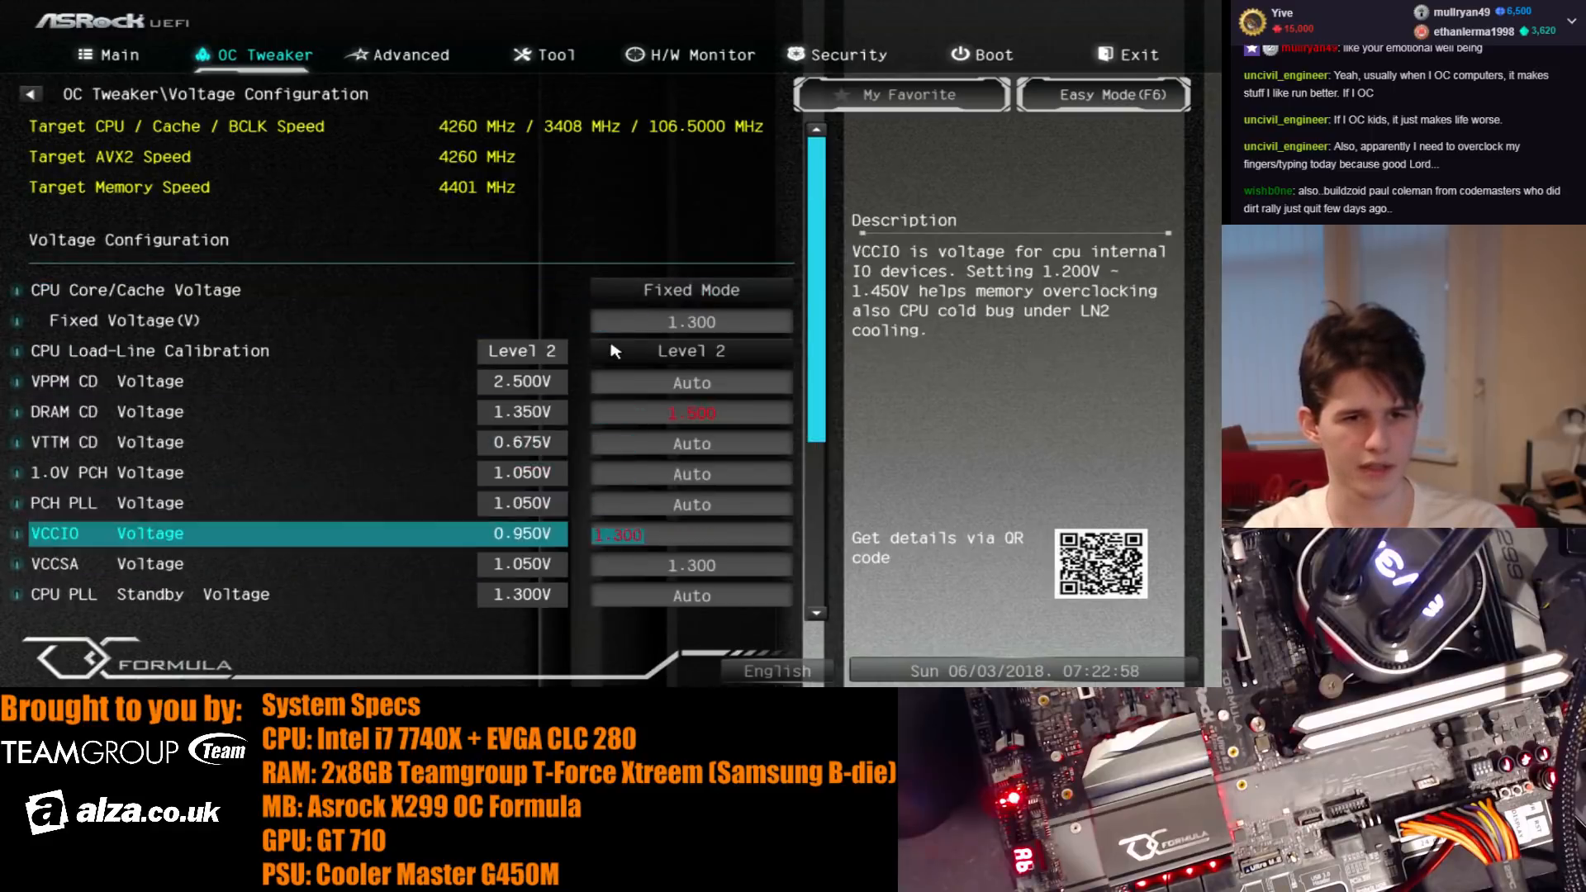
key("Escape")
key("Up")
key("Up")
key("Up")
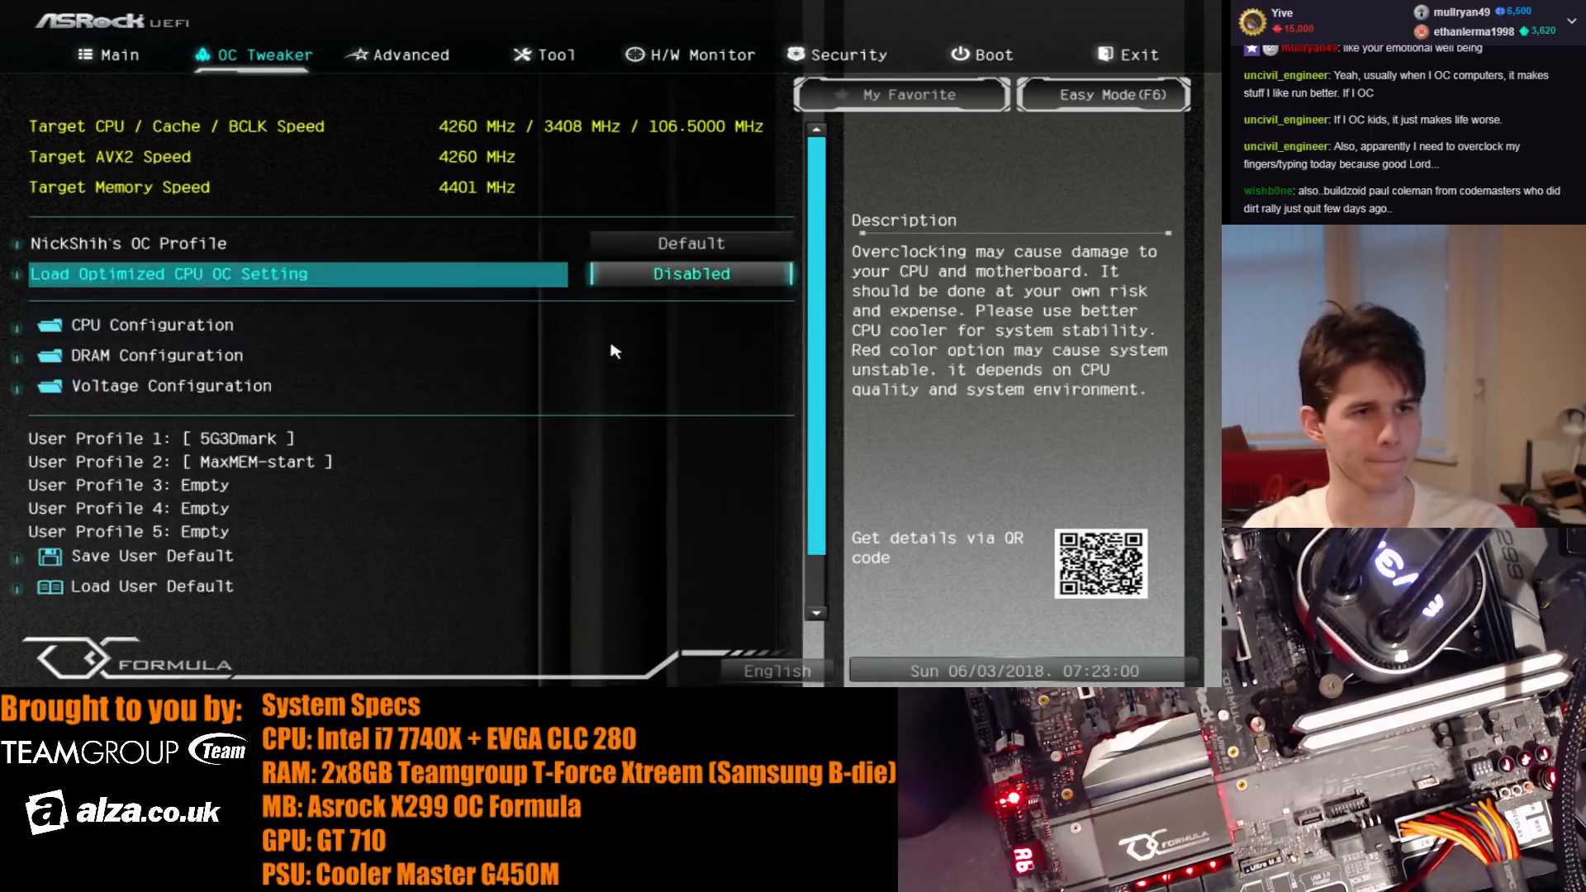
- Set the DRAM frequency to DDR4-3692 in the DRAM configuration
key("Down")
key("Down")
key("Return")
key("Down")
key("Down")
key("Down")
key("Down")
key("Down")
key("Return")
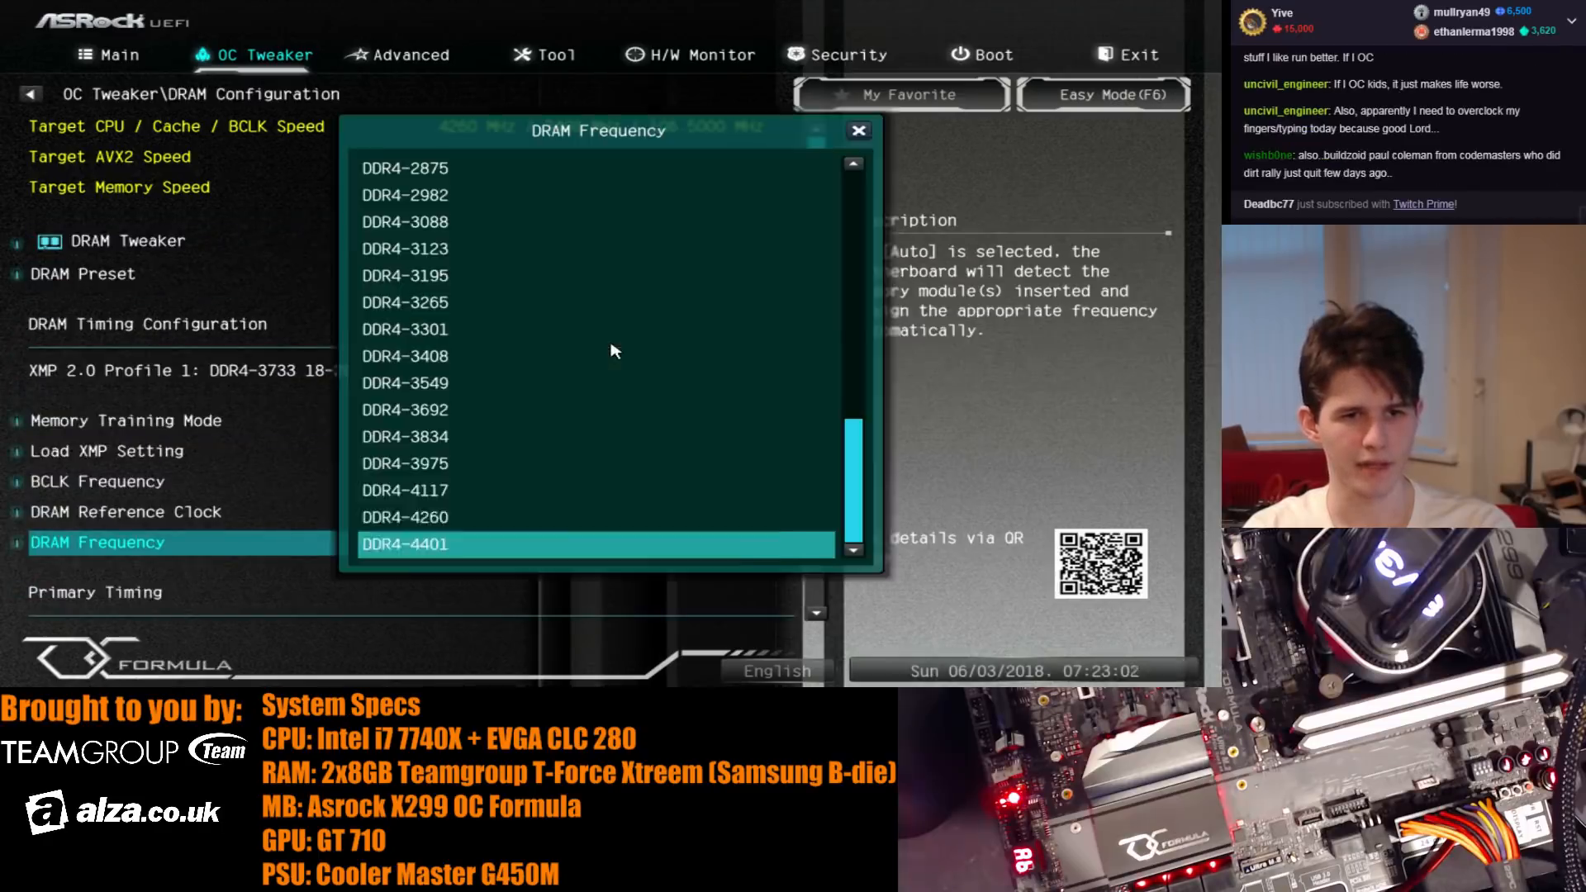
key("Up")
key("Up")
key("Up")
- Set the BCLK frequency in the DRAM configuration to 110 MHz
key("Up")
key("Up")
key("Return")
key("Down")
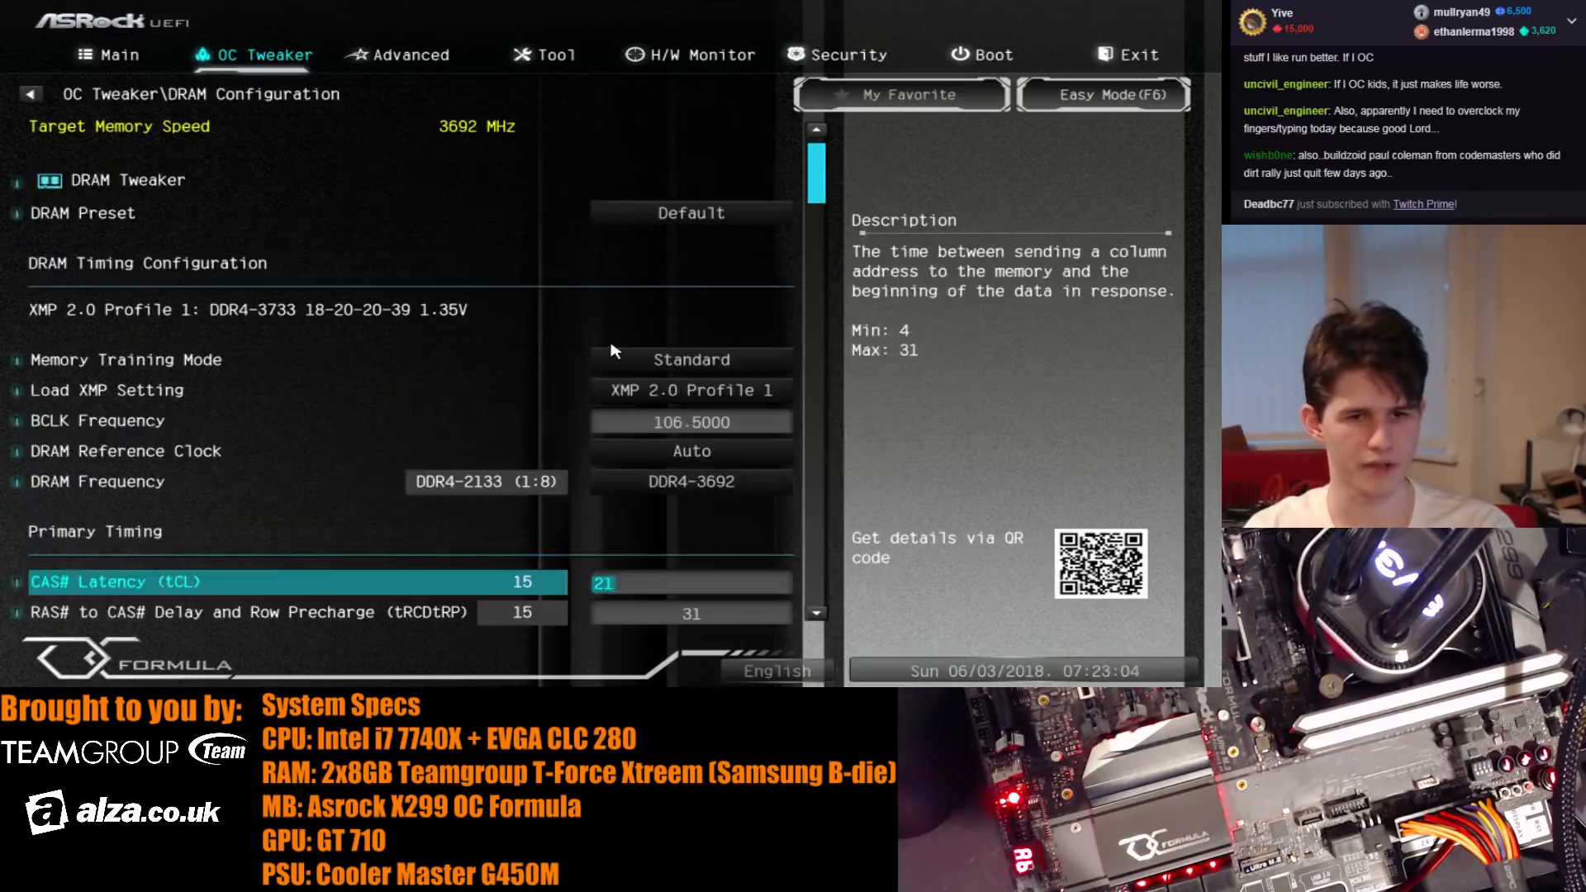
key("Up")
key("Up")
key("Up")
type("110")
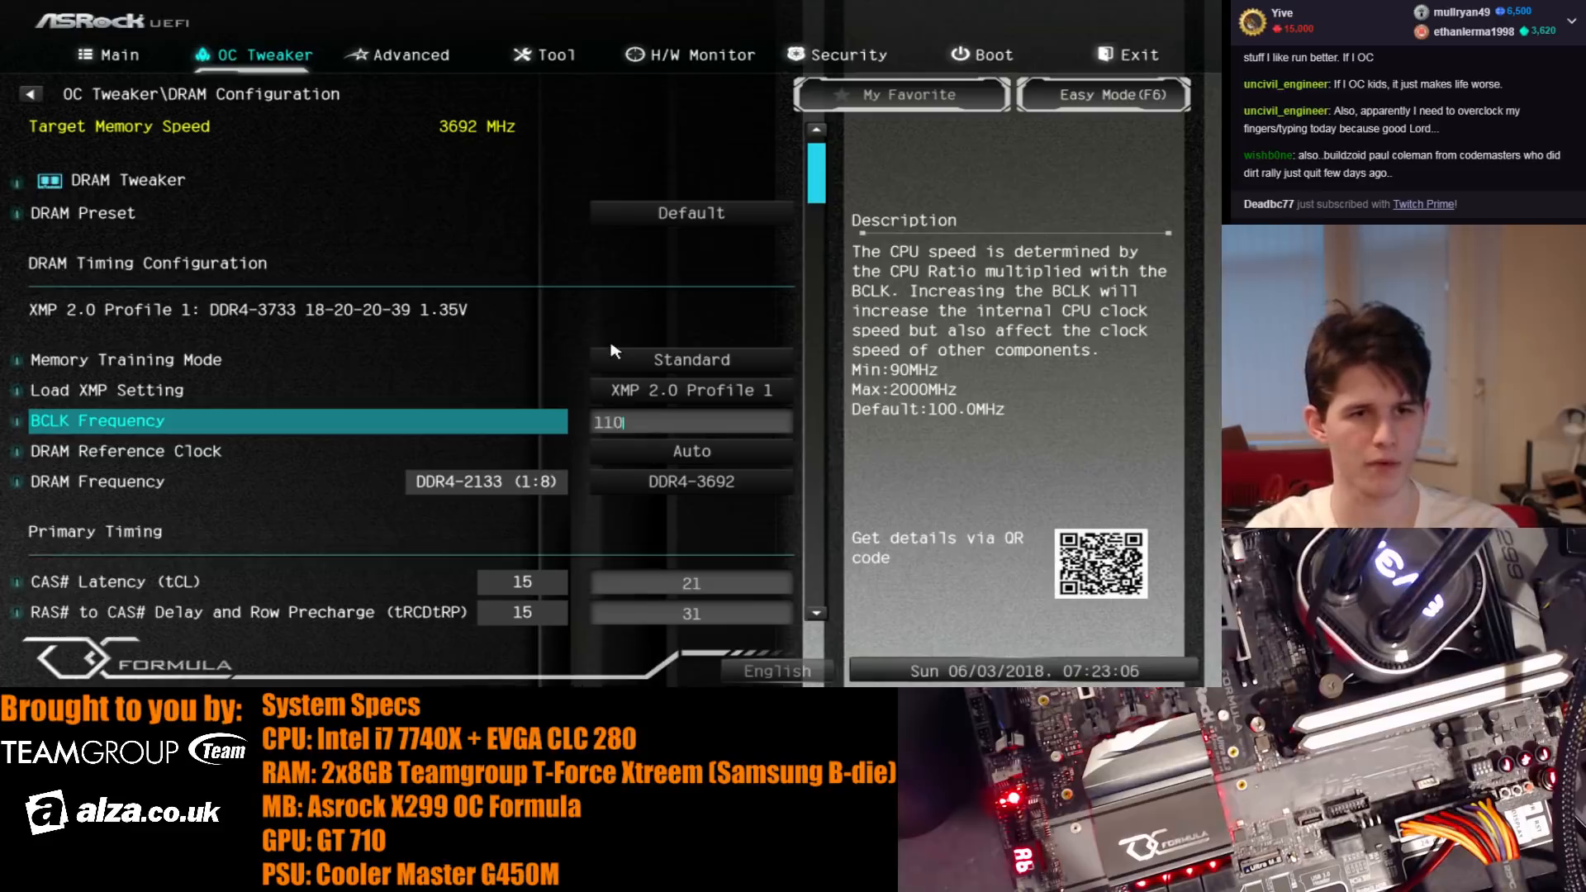
key("Return")
- Set the all-core CPU ratio to 38 in the CPU configuration
key("Up")
key("Down")
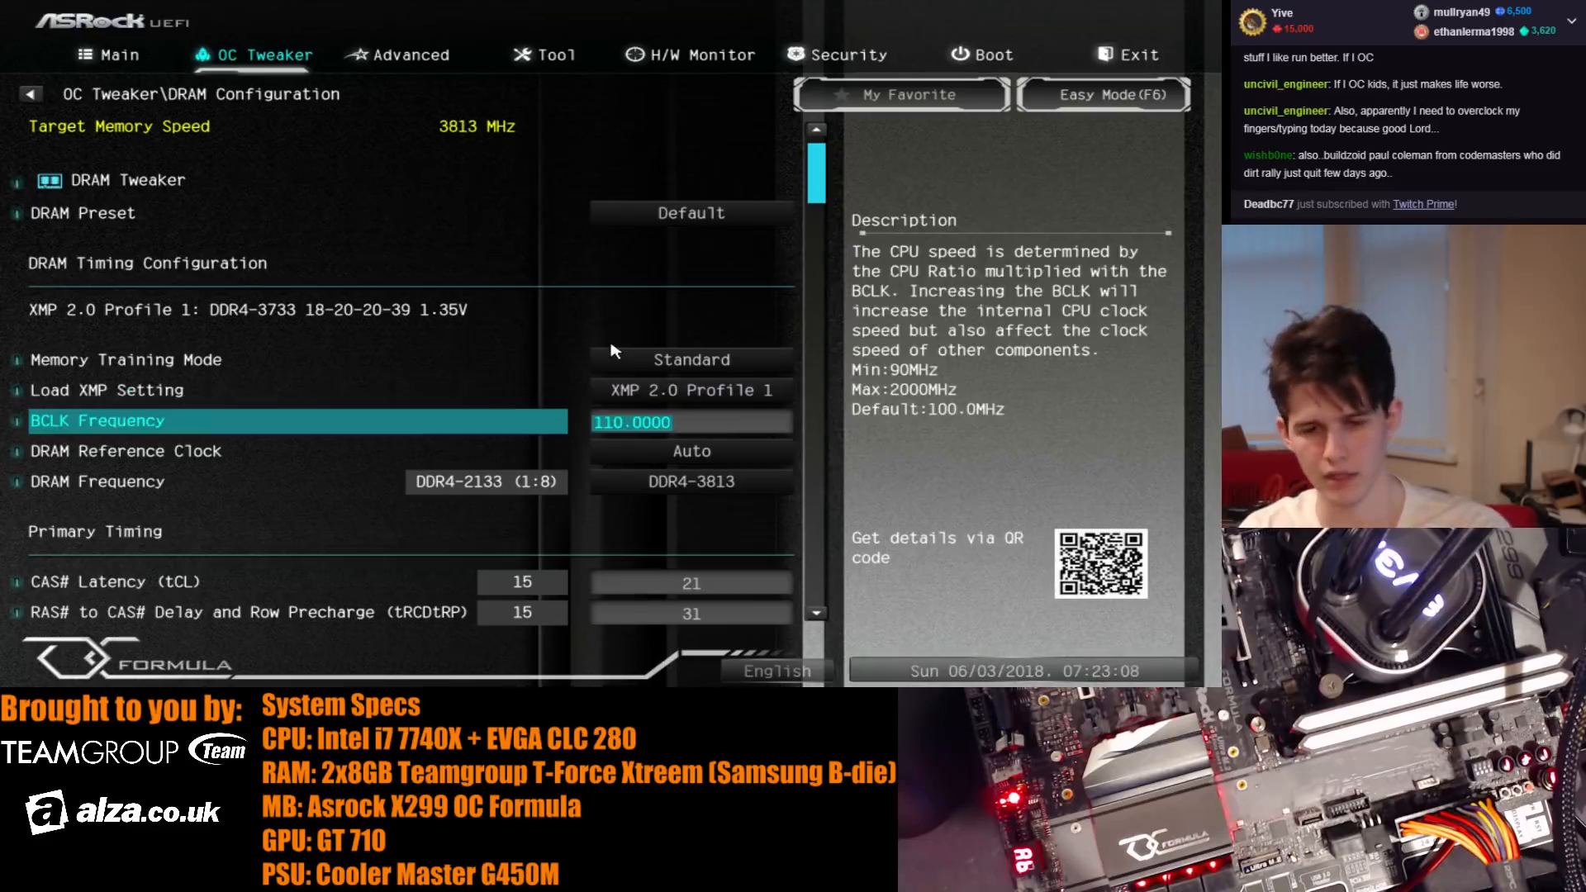
key("Escape")
key("Up")
key("Up")
key("Down")
key("Down")
key("Up")
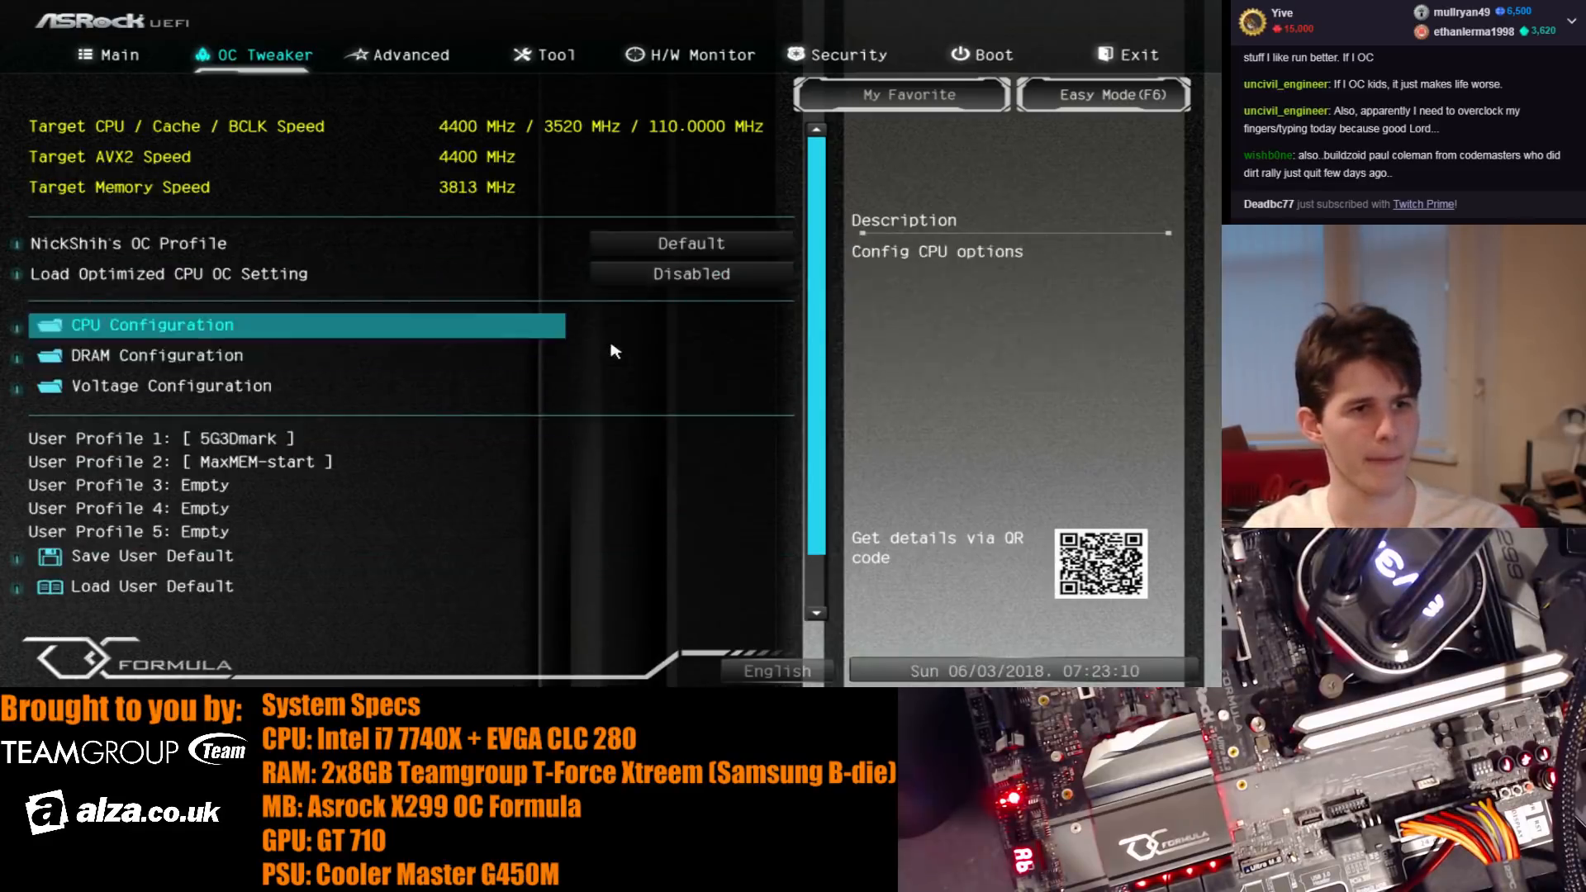
key("Return")
key("Down")
key("Down")
- Examine the cache ratio, BCLK, boot performance, FCLK and AVX offset options in the CPU configuration
key("Up")
key("BackSpace")
key("BackSpace")
type("38")
key("Return")
key("Down")
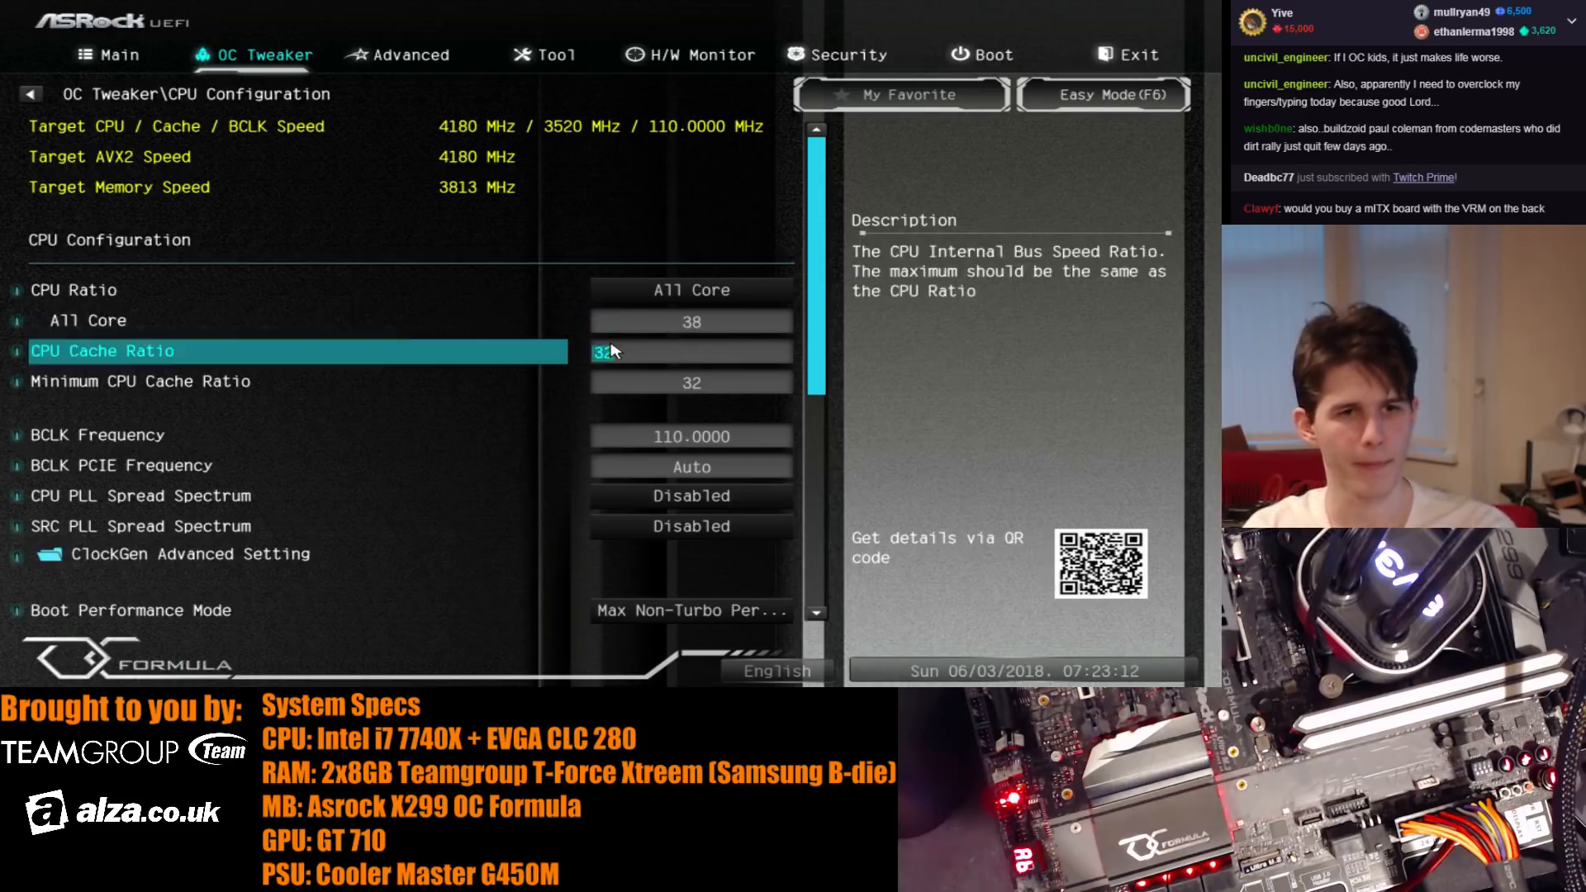
key("Down")
key("Down")
key("Up")
key("Down")
key("Down")
key("Down")
key("Down")
key("Down")
key("Down")
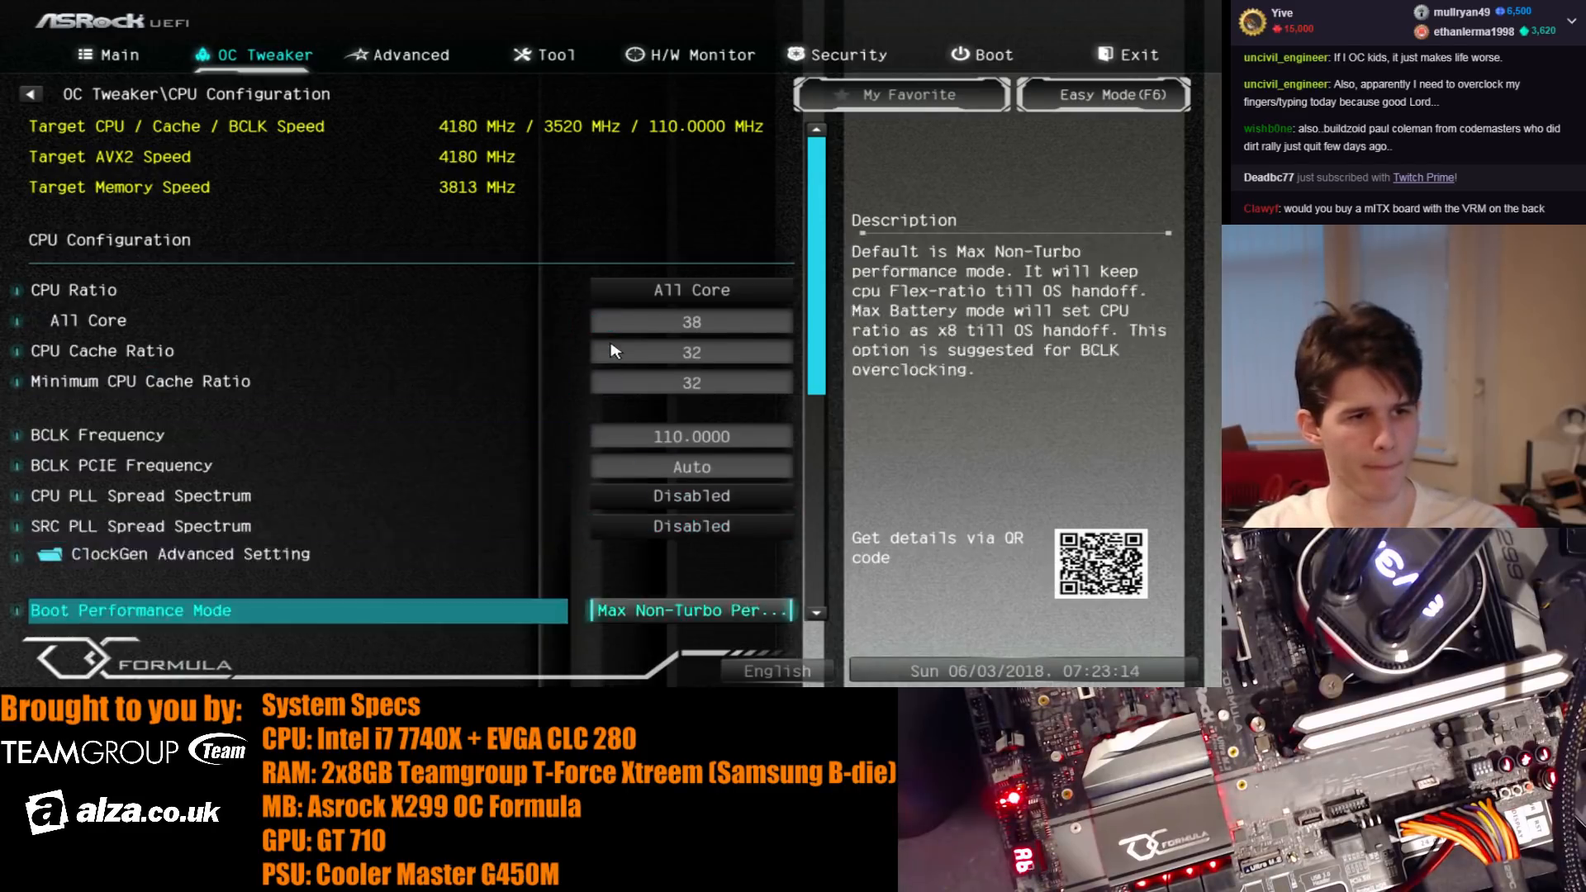
key("Down")
key("Up")
key("Up")
key("Up")
key("Up")
key("Up")
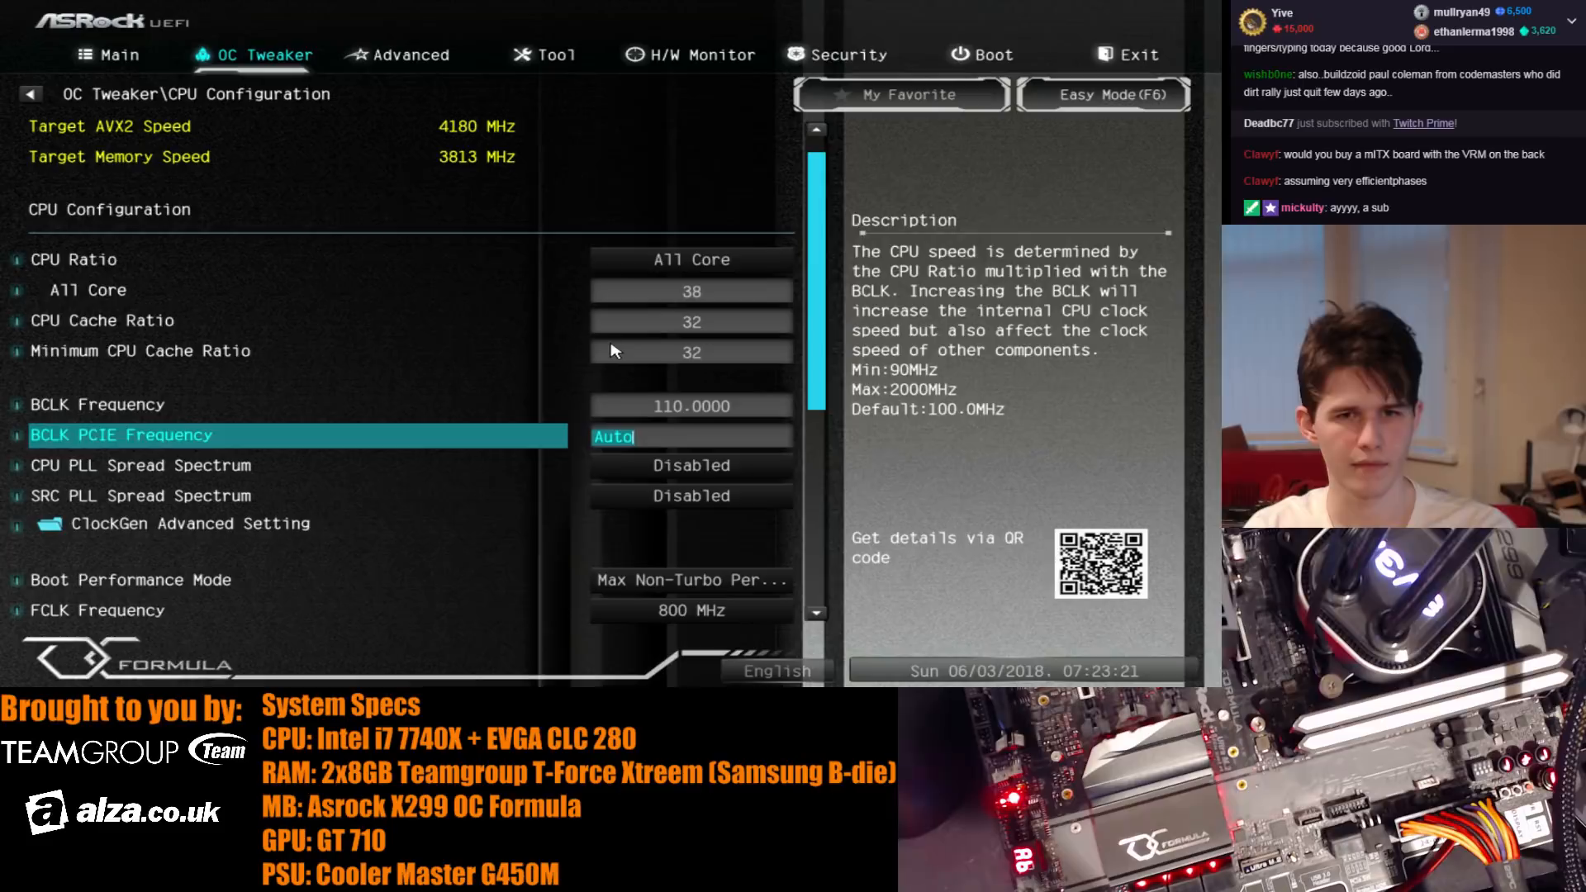
key("Down")
key("Down")
key("Down")
key("Down")
key("Down")
key("Down")
key("Down")
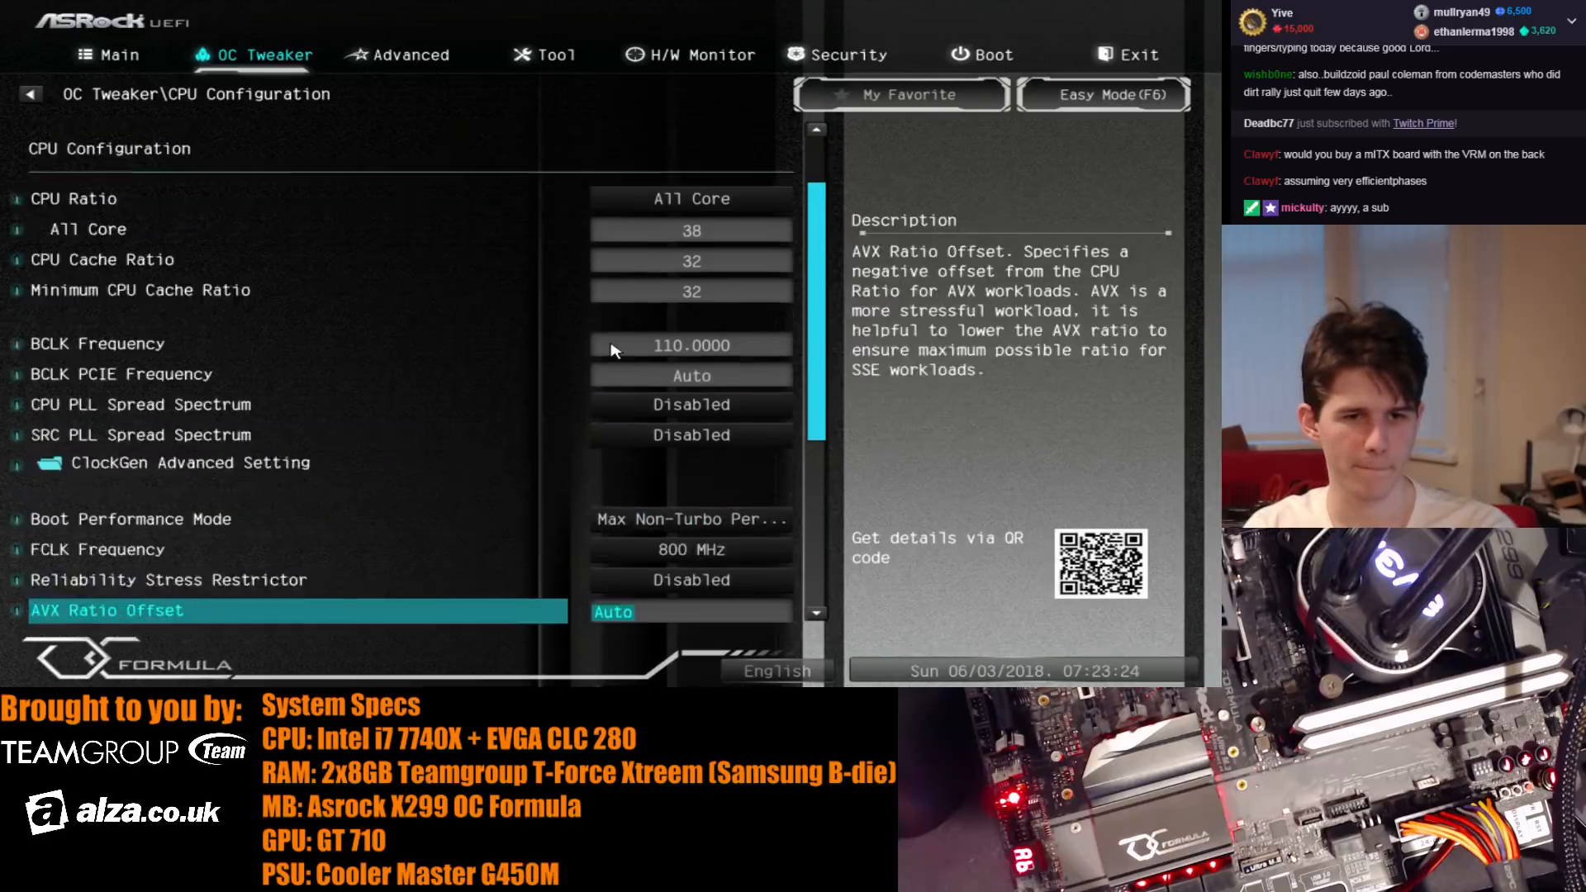
key("Down")
key("Down")
- Check the Intel SpeedStep, Turbo Boost and power limit settings, then save the changes and restart
key("Down")
key("Down")
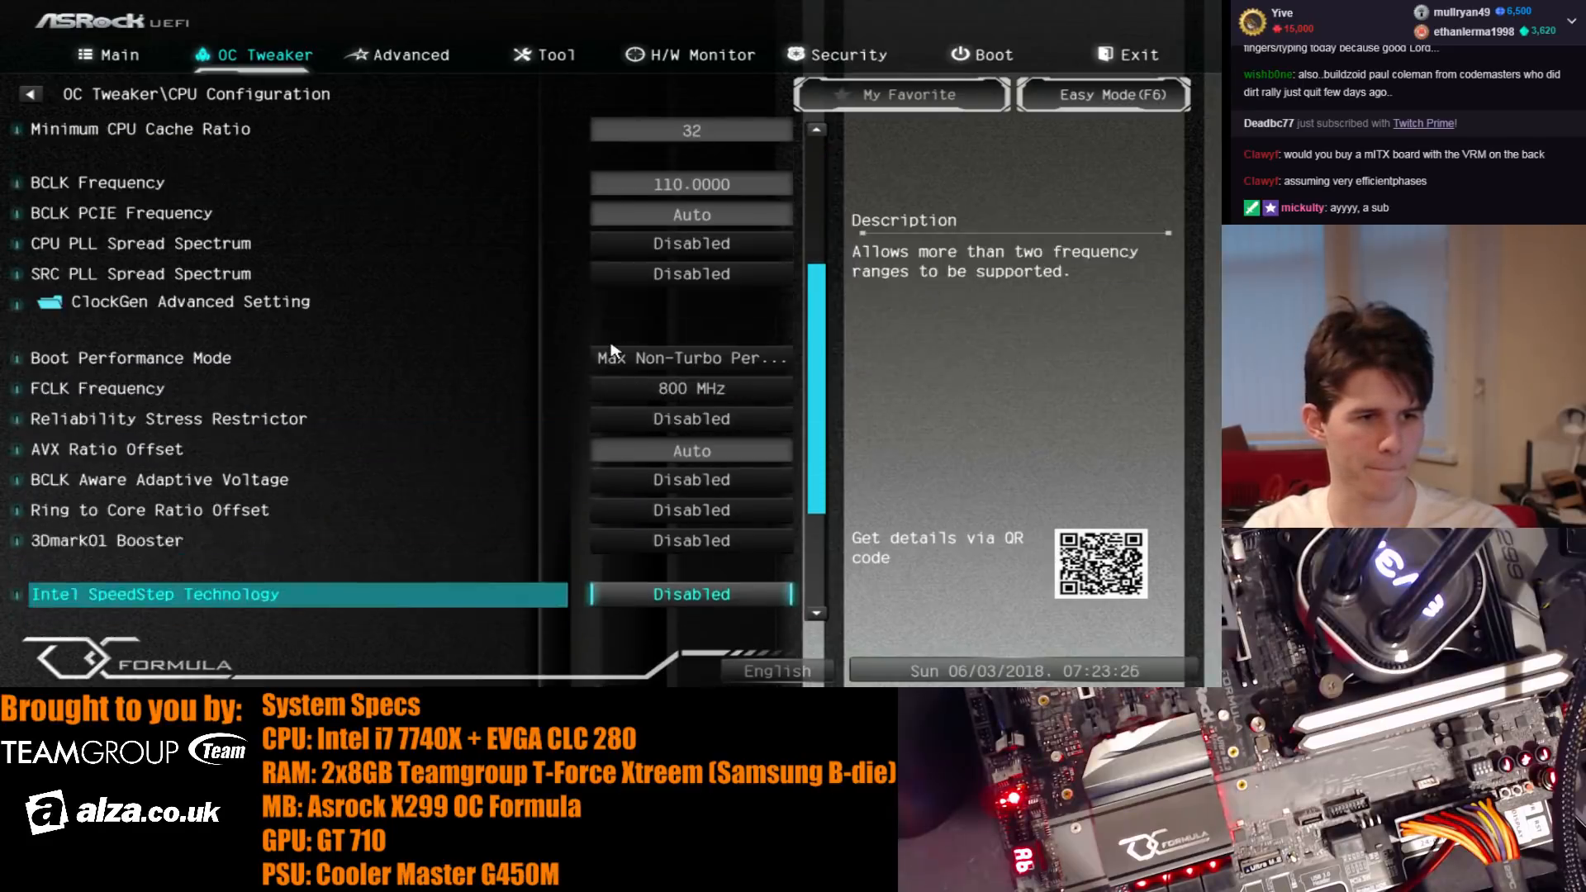
key("Up")
key("Down")
key("Down")
key("Down")
key("Down")
key("Down")
key("Down")
key("Down")
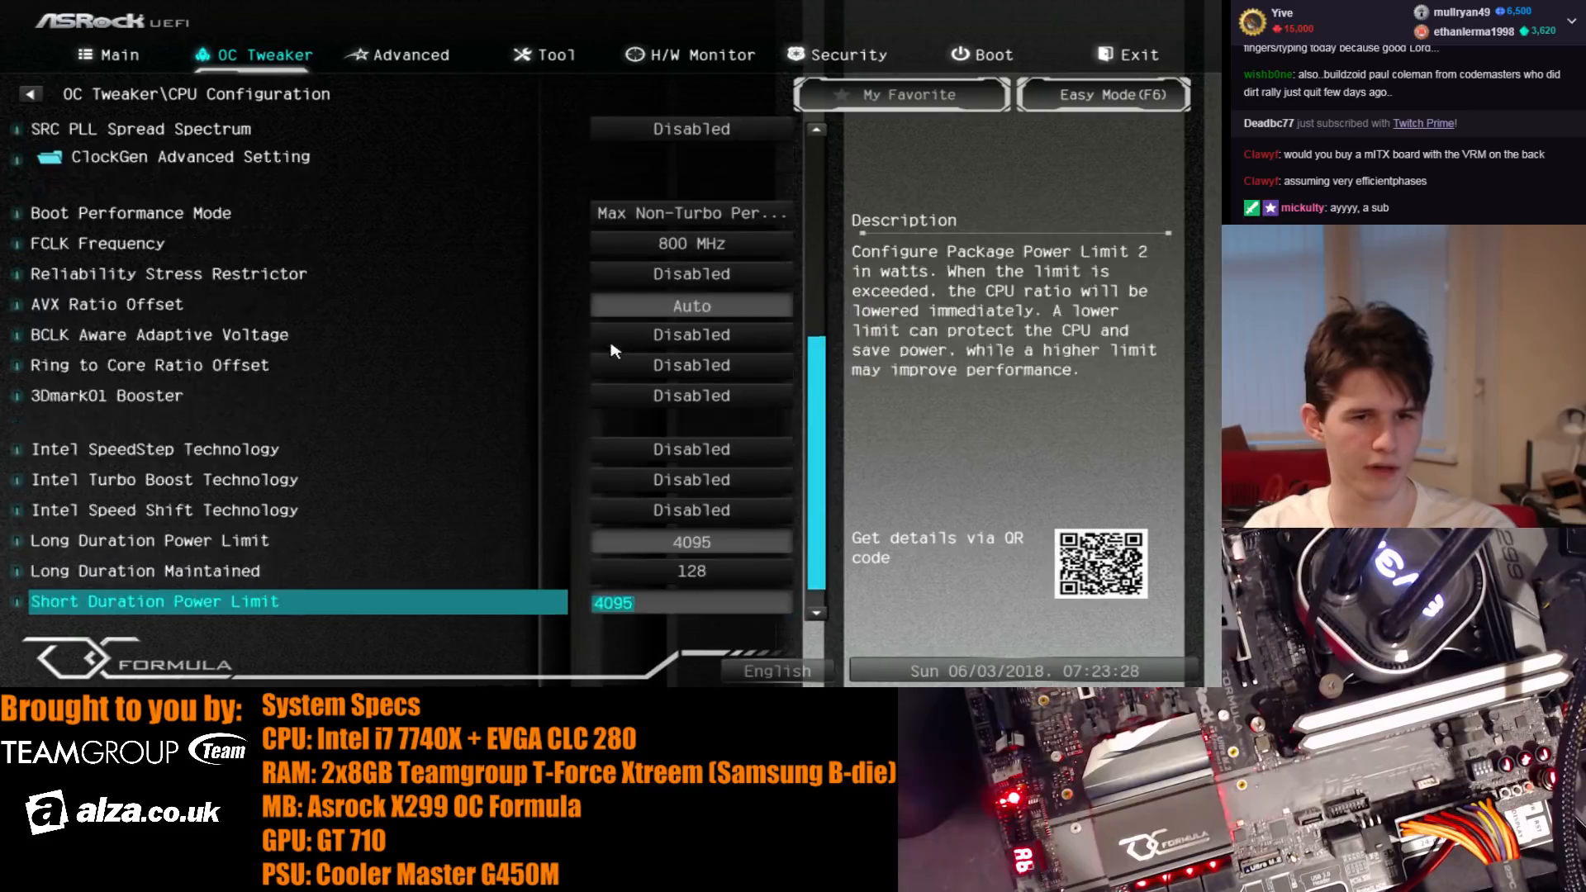
key("F10")
key("Return")
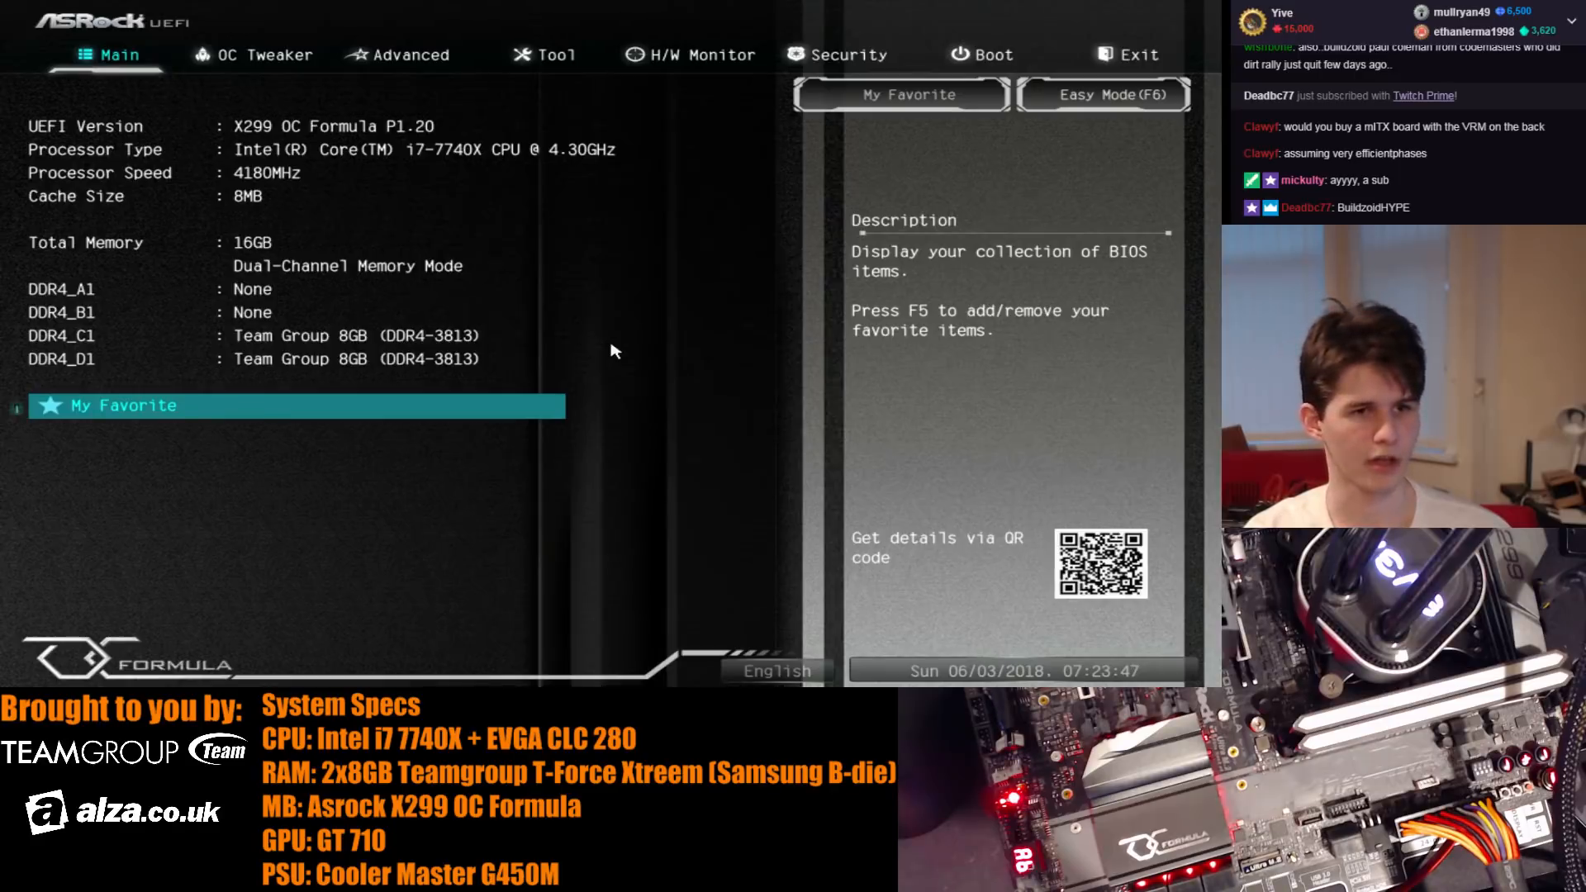
- Re-enter the BCLK frequency as 110 MHz in the CPU configuration
key("Right")
key("Down")
key("Down")
key("Down")
key("Up")
key("Return")
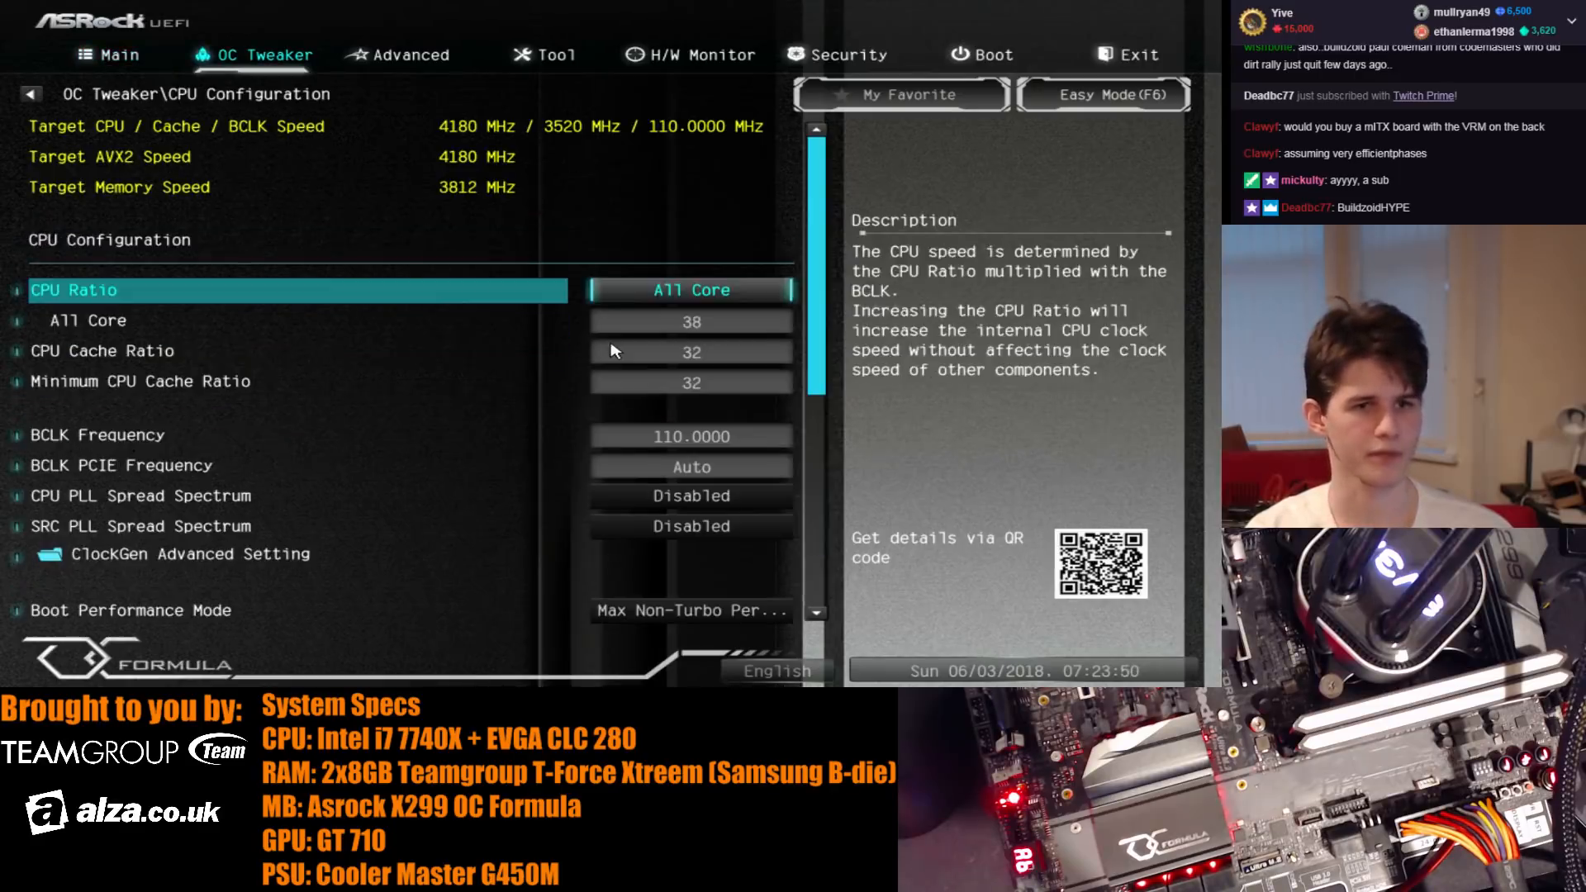
key("Down")
key("Down")
key("Down")
key("Down")
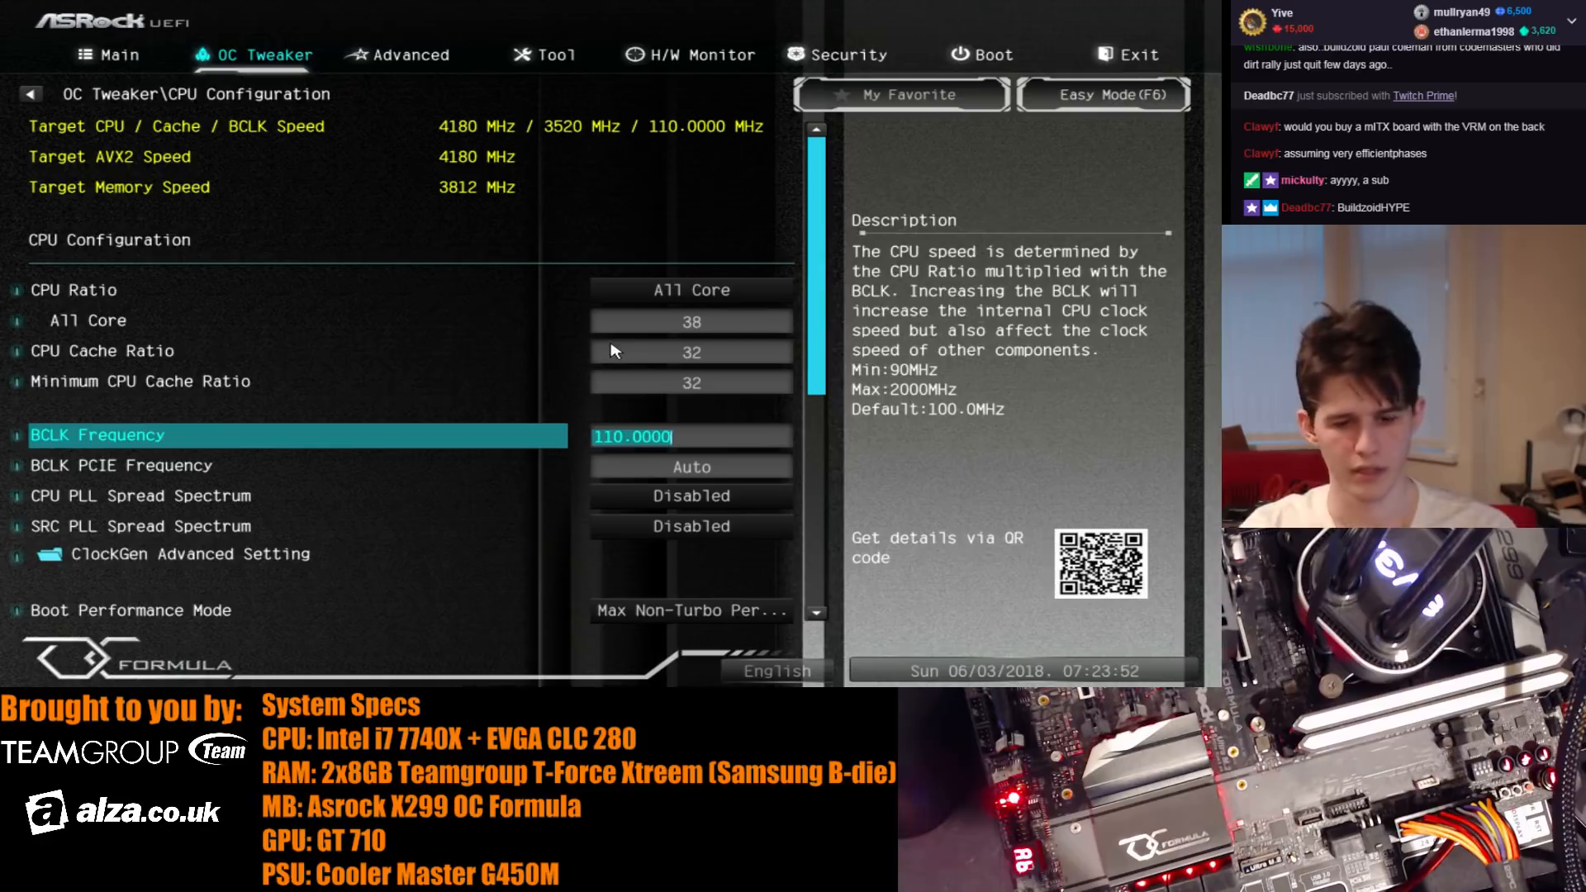
type("1")
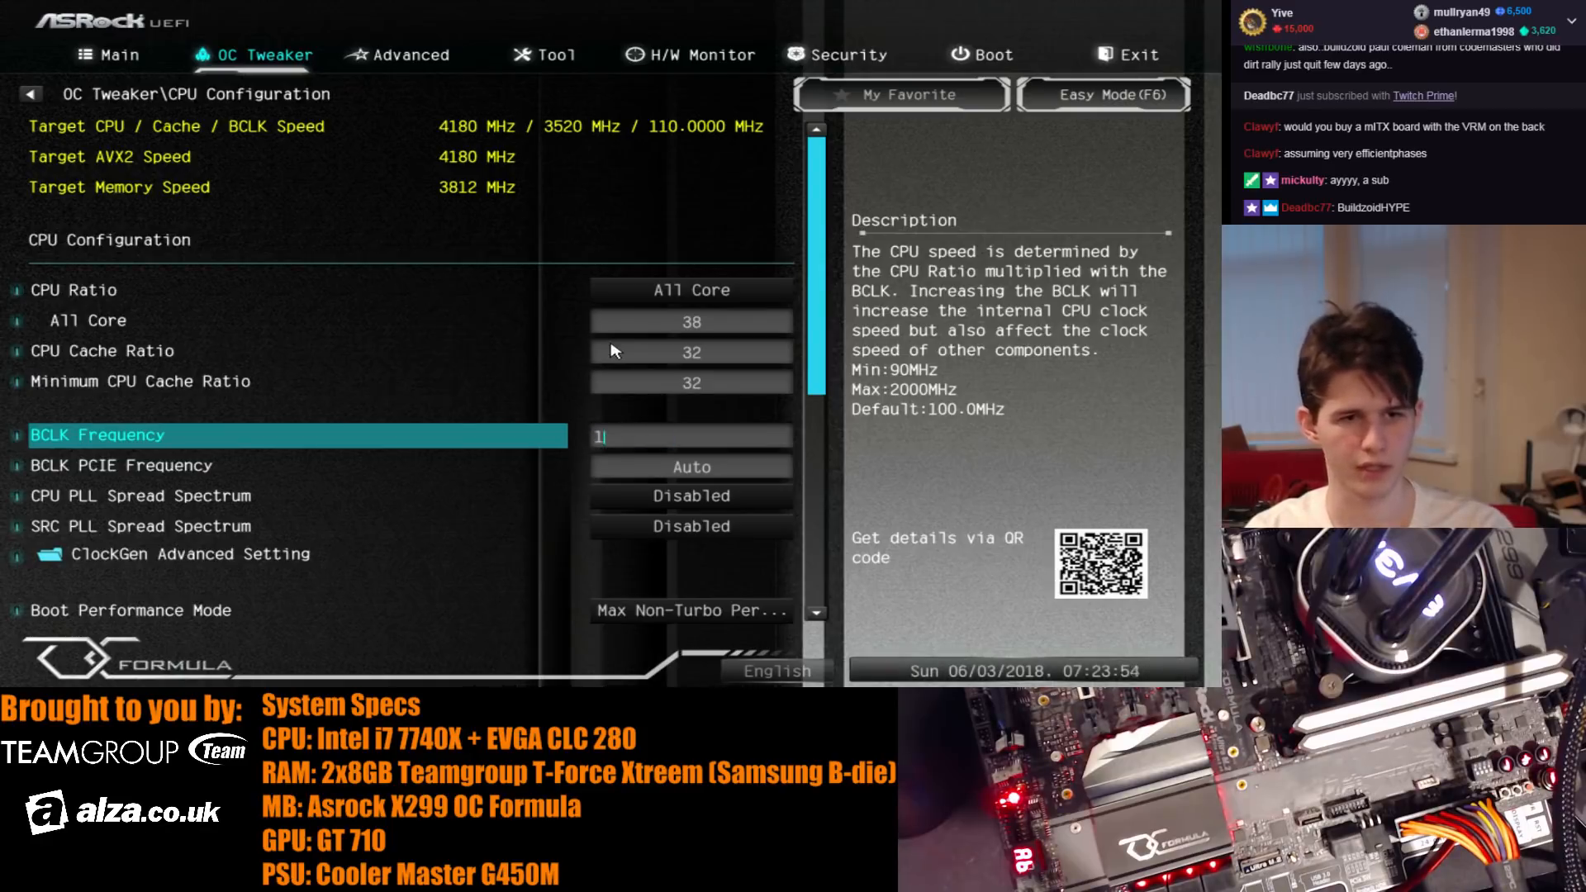
type("10")
key("Return")
key("Escape")
- Set the DRAM frequency to DDR4-4400 in the DRAM configuration, then save the changes and restart
key("Down")
key("Return")
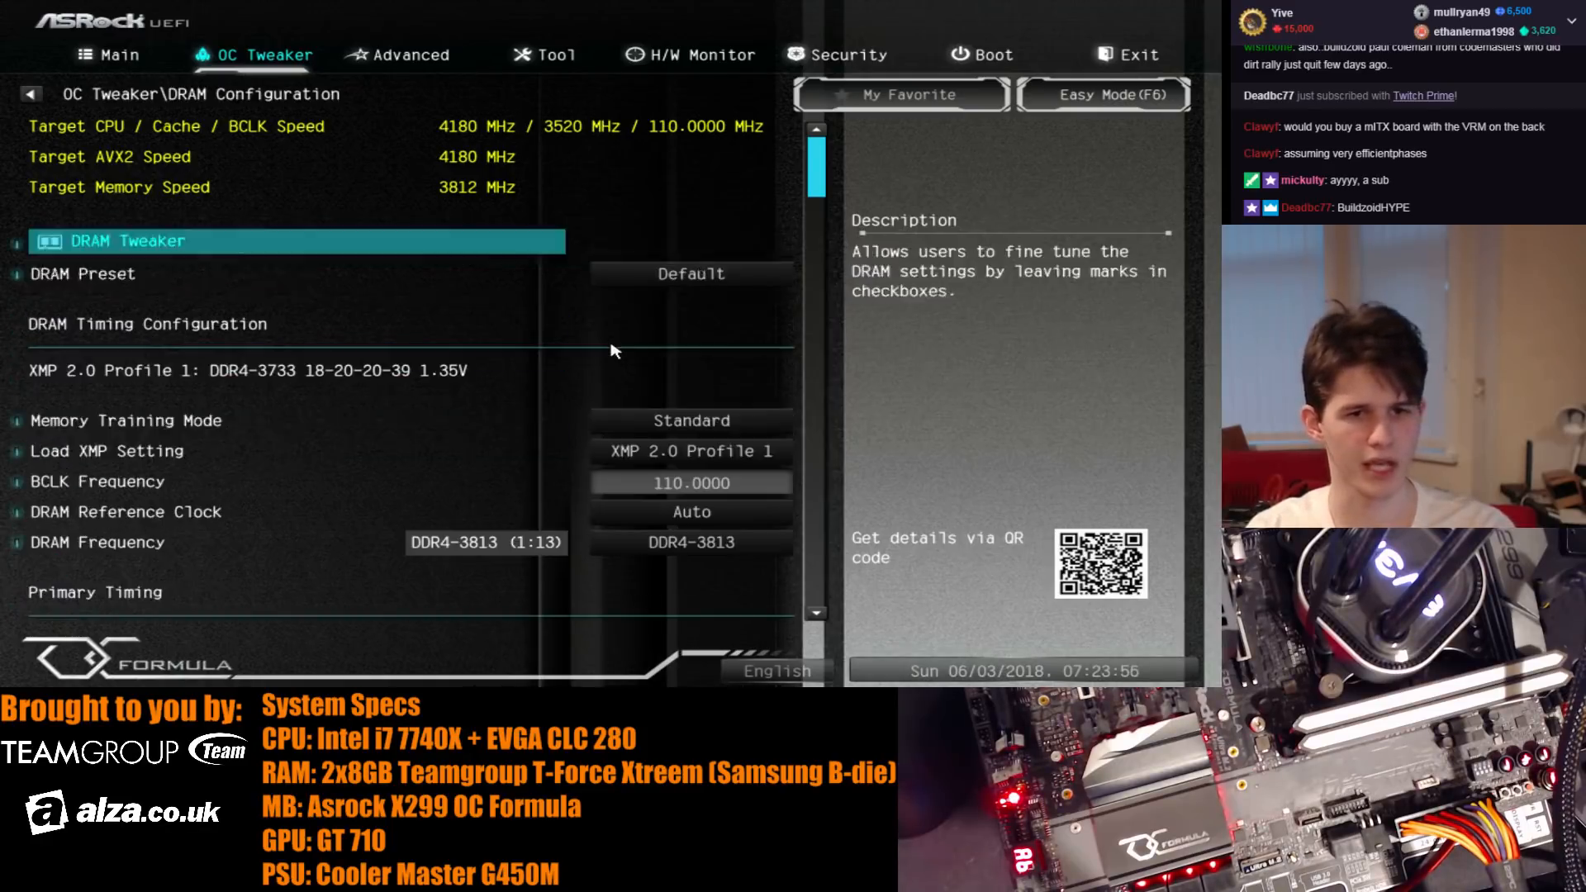
key("Down")
key("Down")
key("Down")
key("Down")
key("Down")
key("Down")
key("plus")
key("plus")
key("plus")
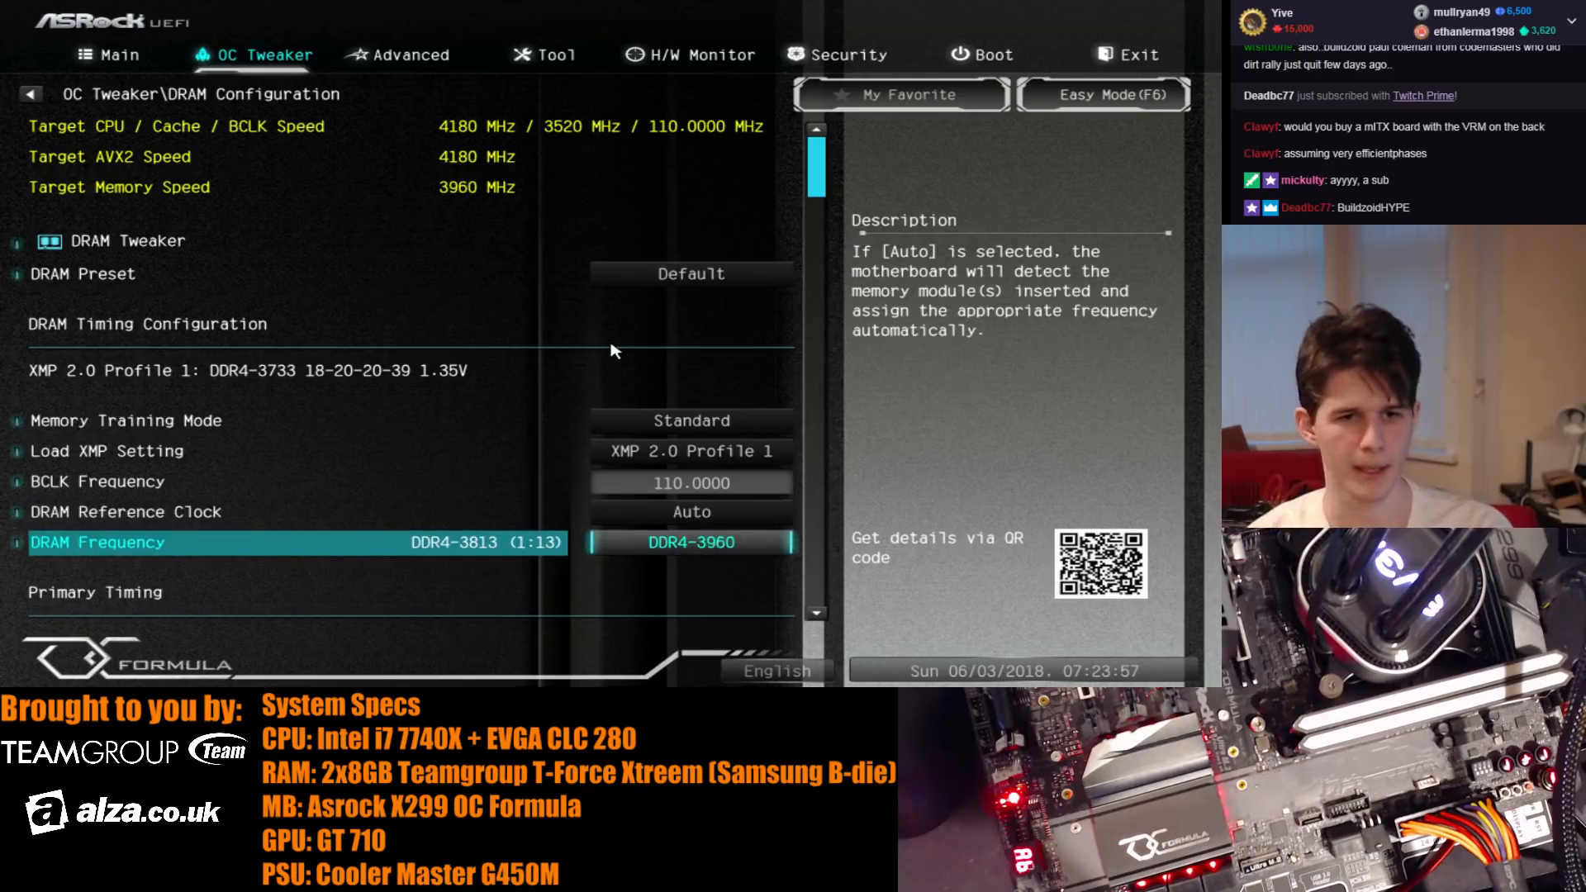
key("minus")
key("minus")
key("minus")
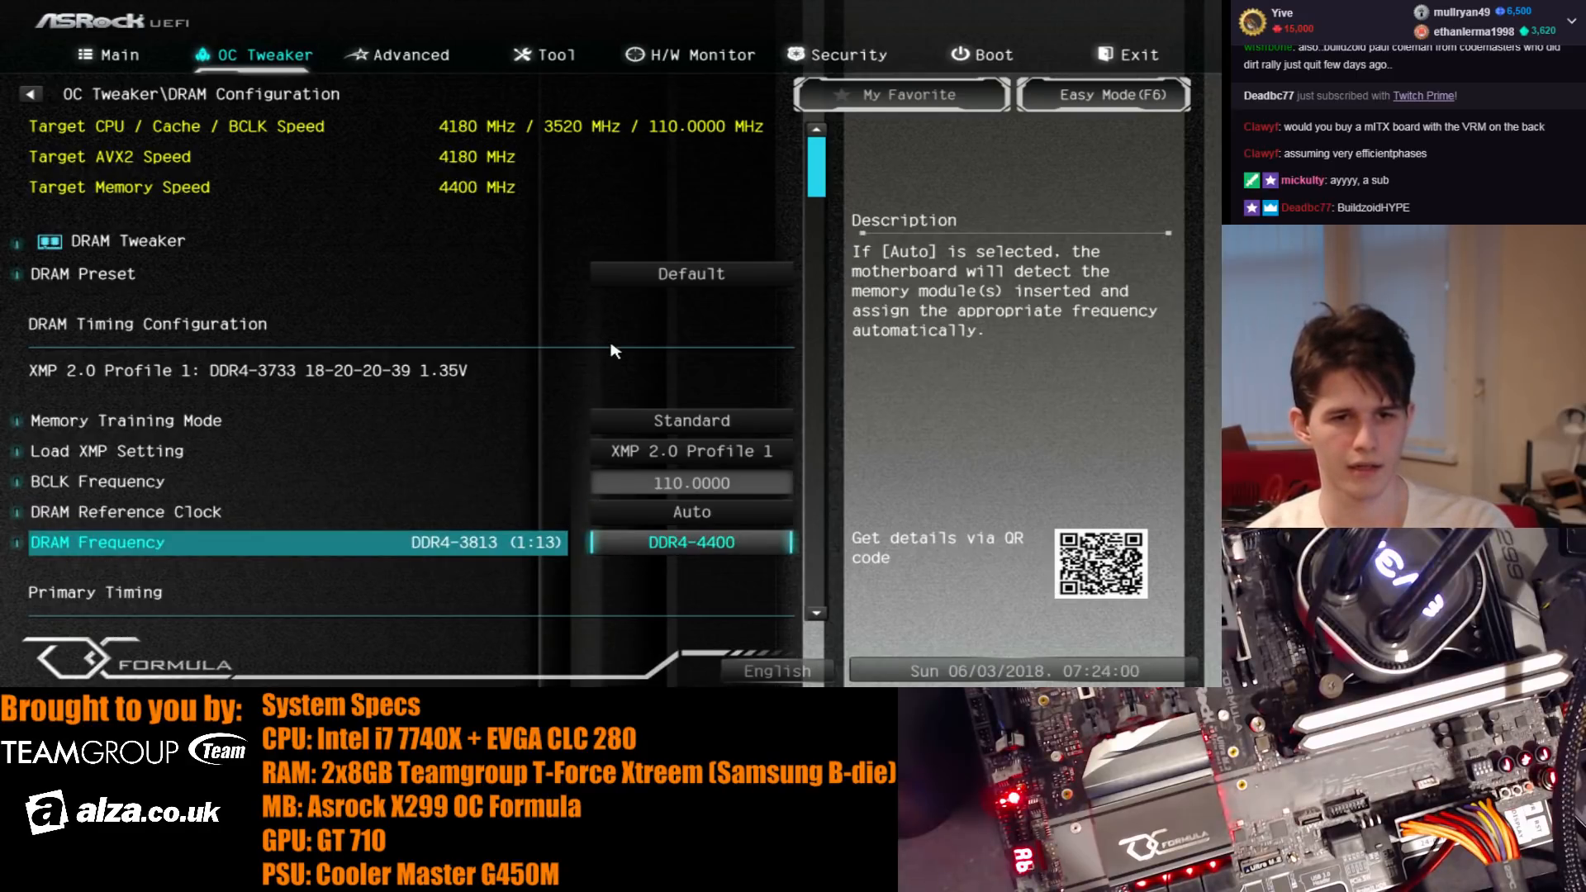
key("F10")
key("Return")
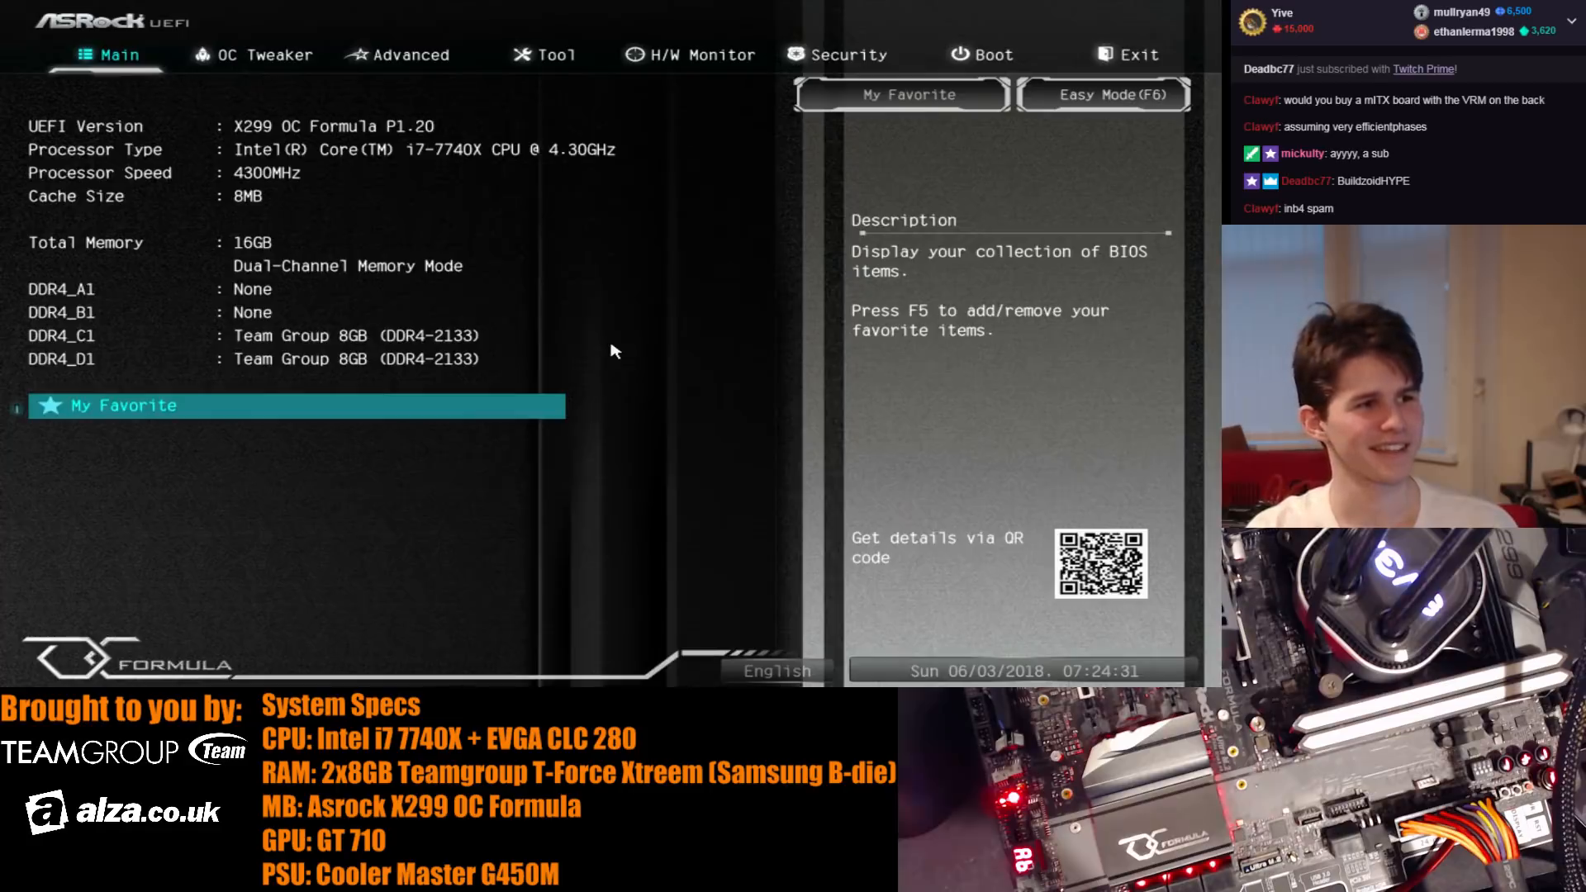
- Set the DRAM frequency to DDR4-3960 in the DRAM configuration, then save the changes and restart
key("Right")
key("Down")
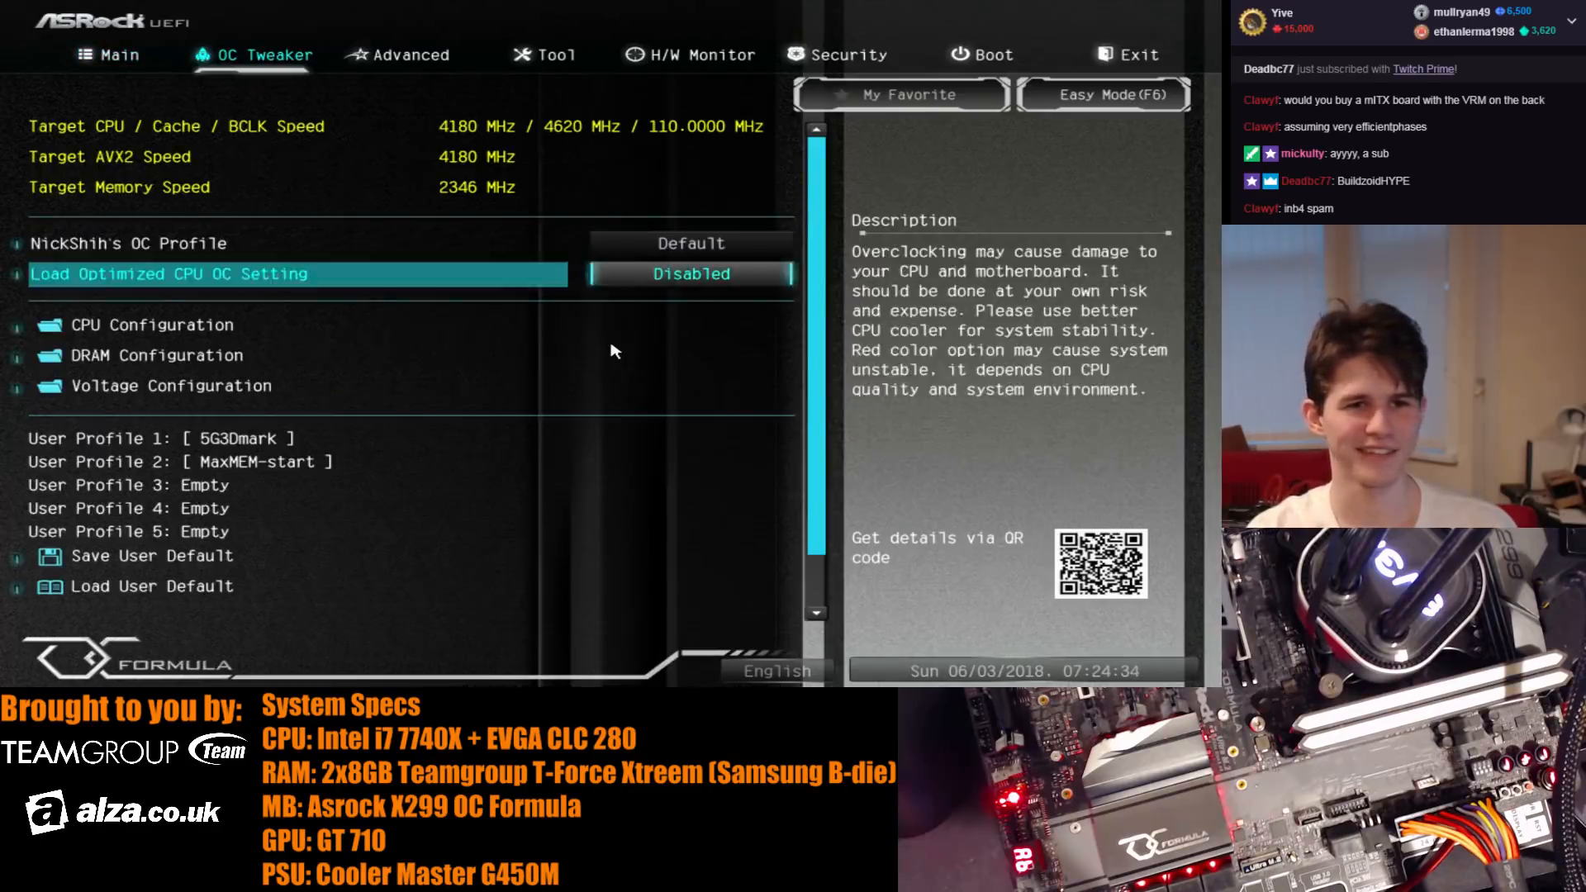
key("Down")
key("Down")
key("Up")
key("Down")
key("Return")
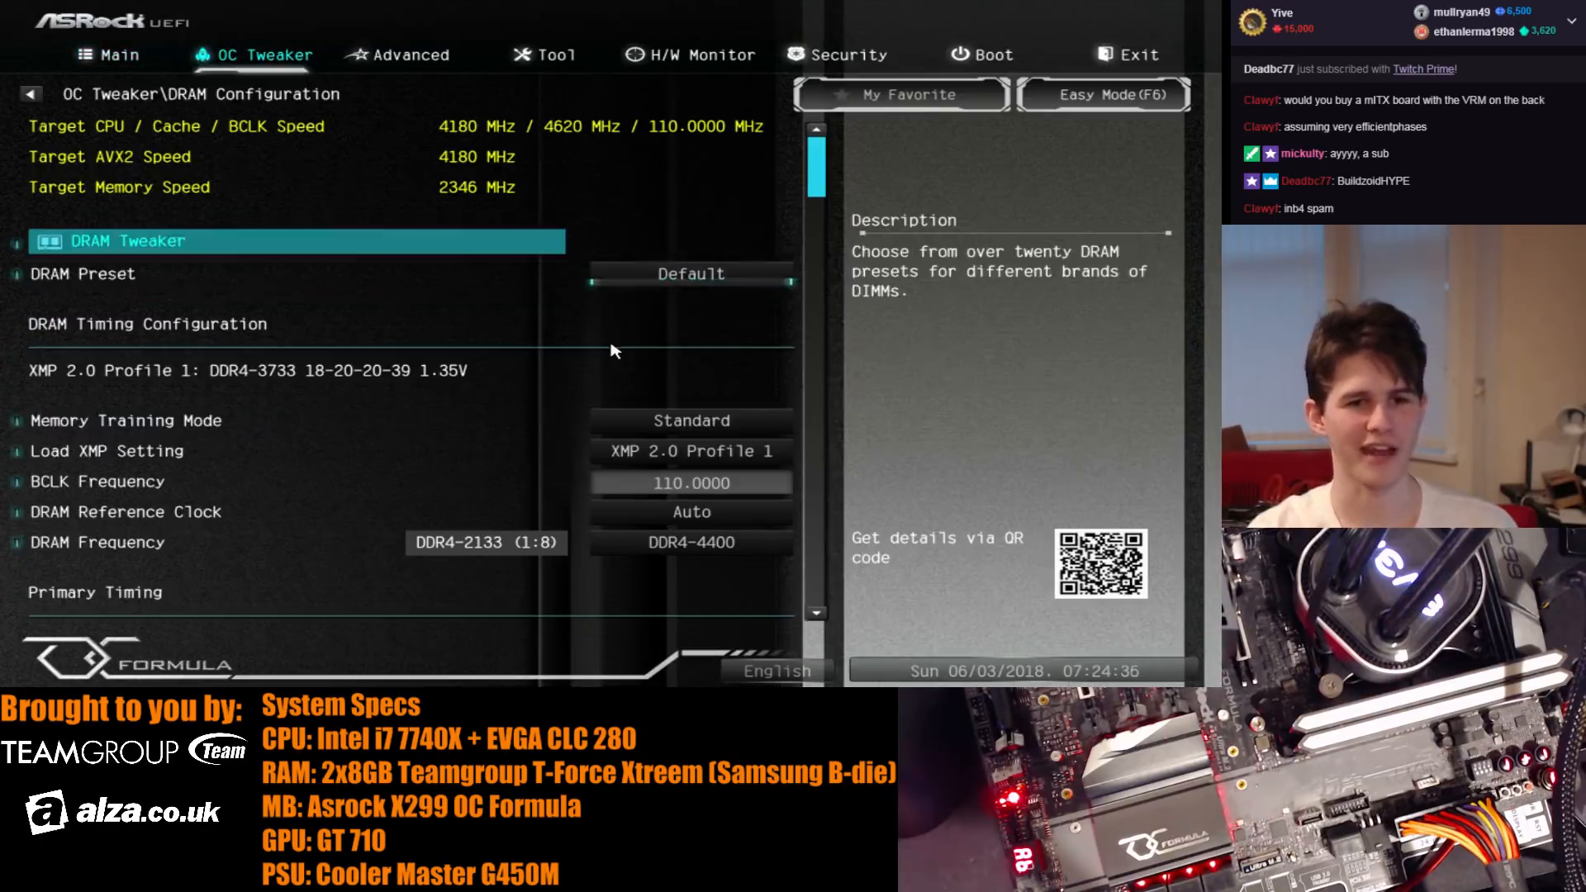
key("Down")
key("Down")
key("Down")
key("Down")
key("Down")
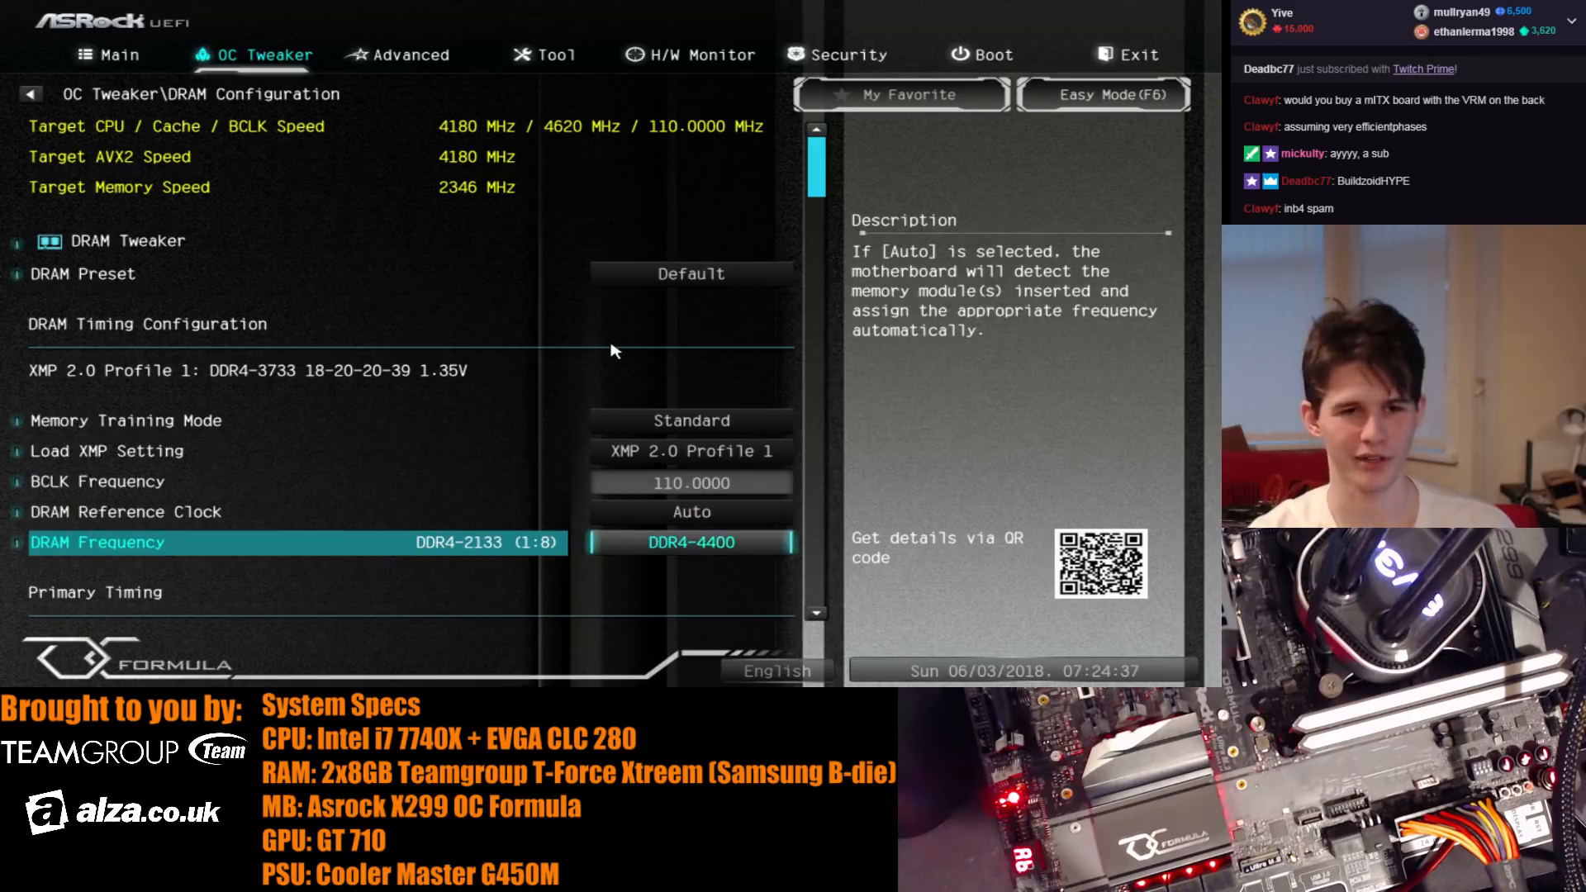
key("minus")
key("minus")
key("minus")
key("F10")
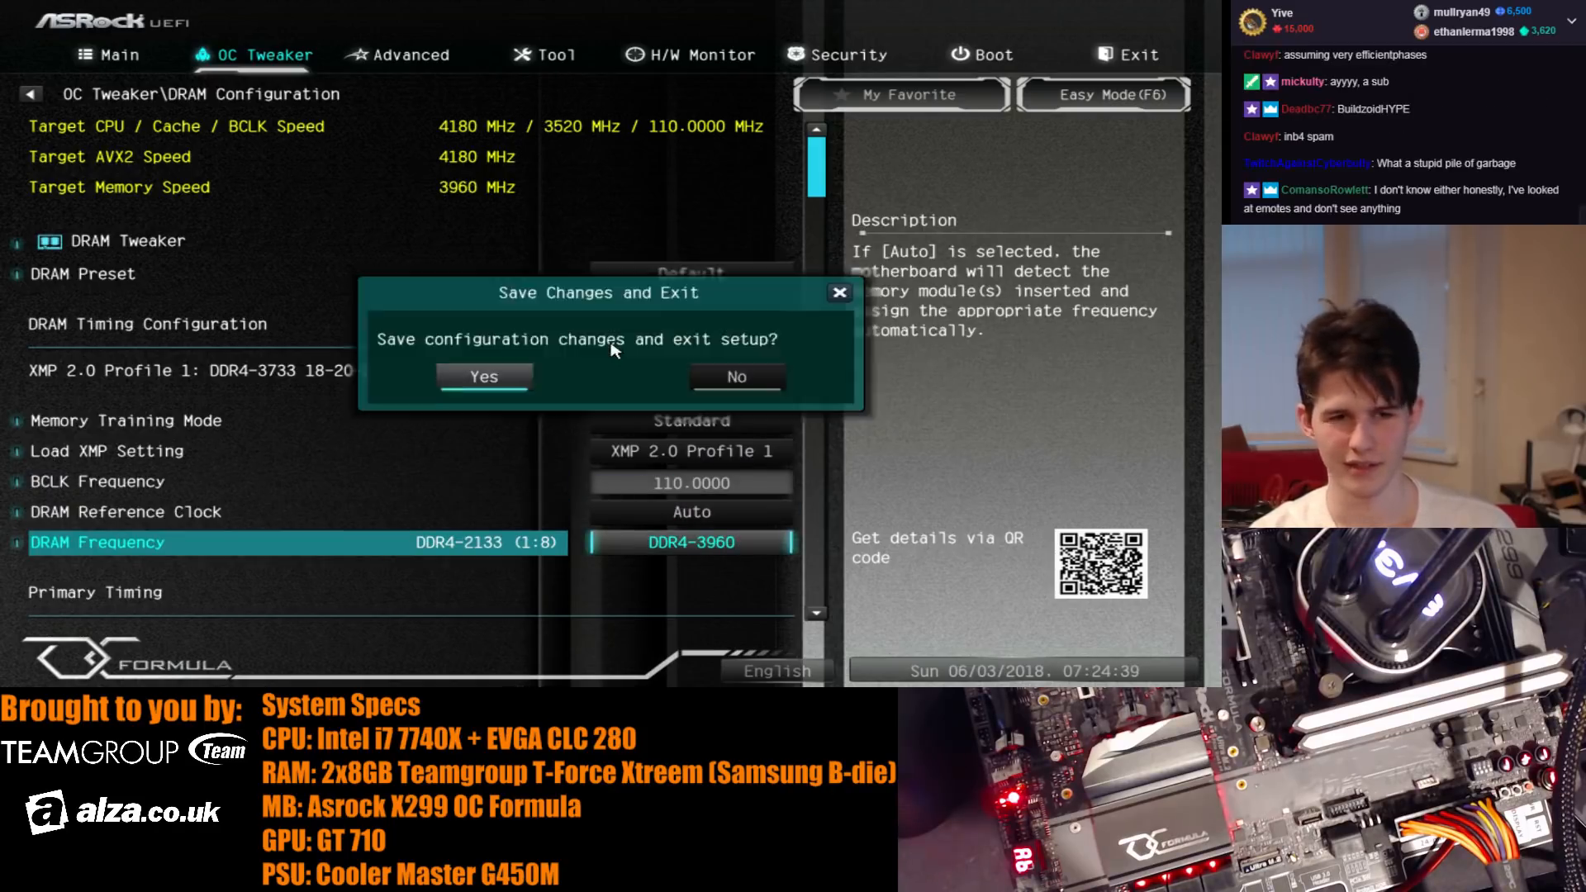
key("Return")
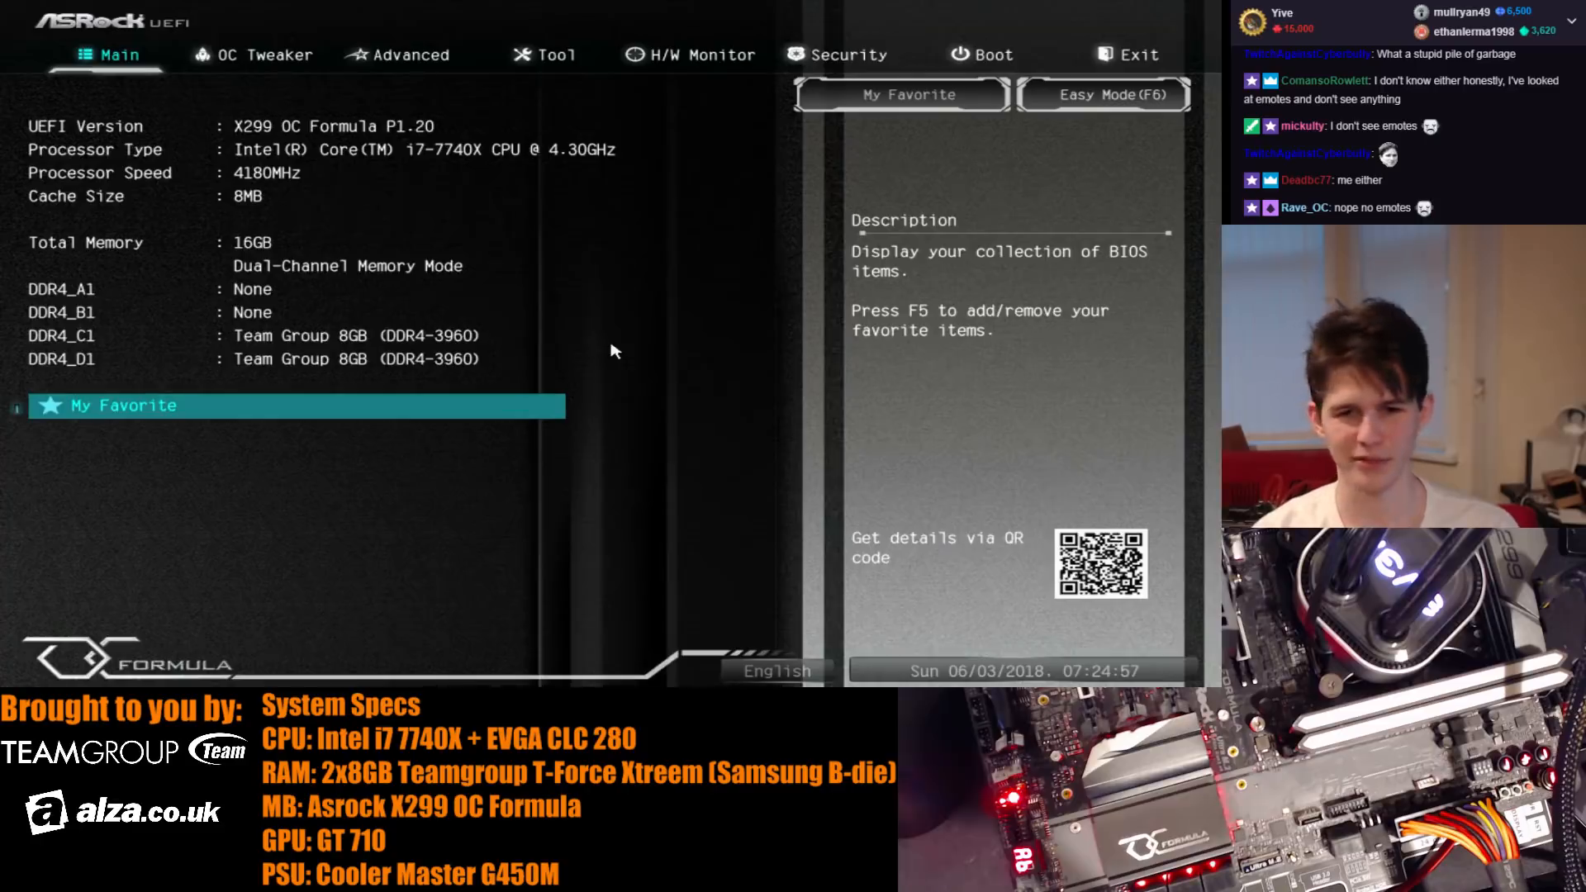
- Examine the primary and secondary timings in the DRAM configuration, from CAS latency through CAS write latency
key("Right")
key("Down")
key("Down")
key("End")
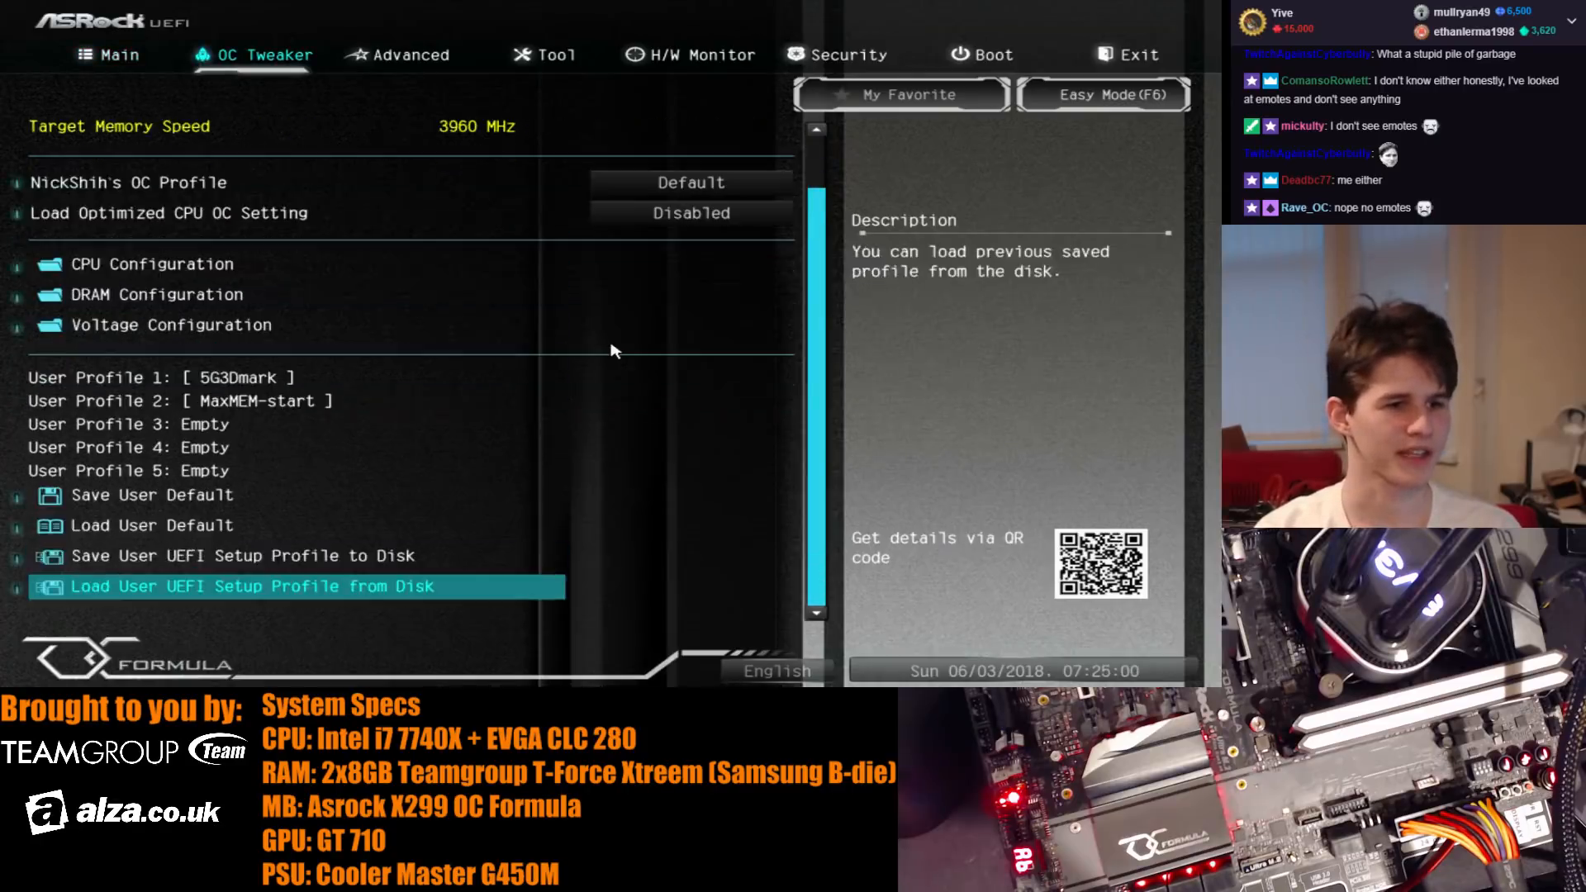
key("Up")
key("Up")
key("Up")
key("Down")
key("Up")
key("Up")
key("Up")
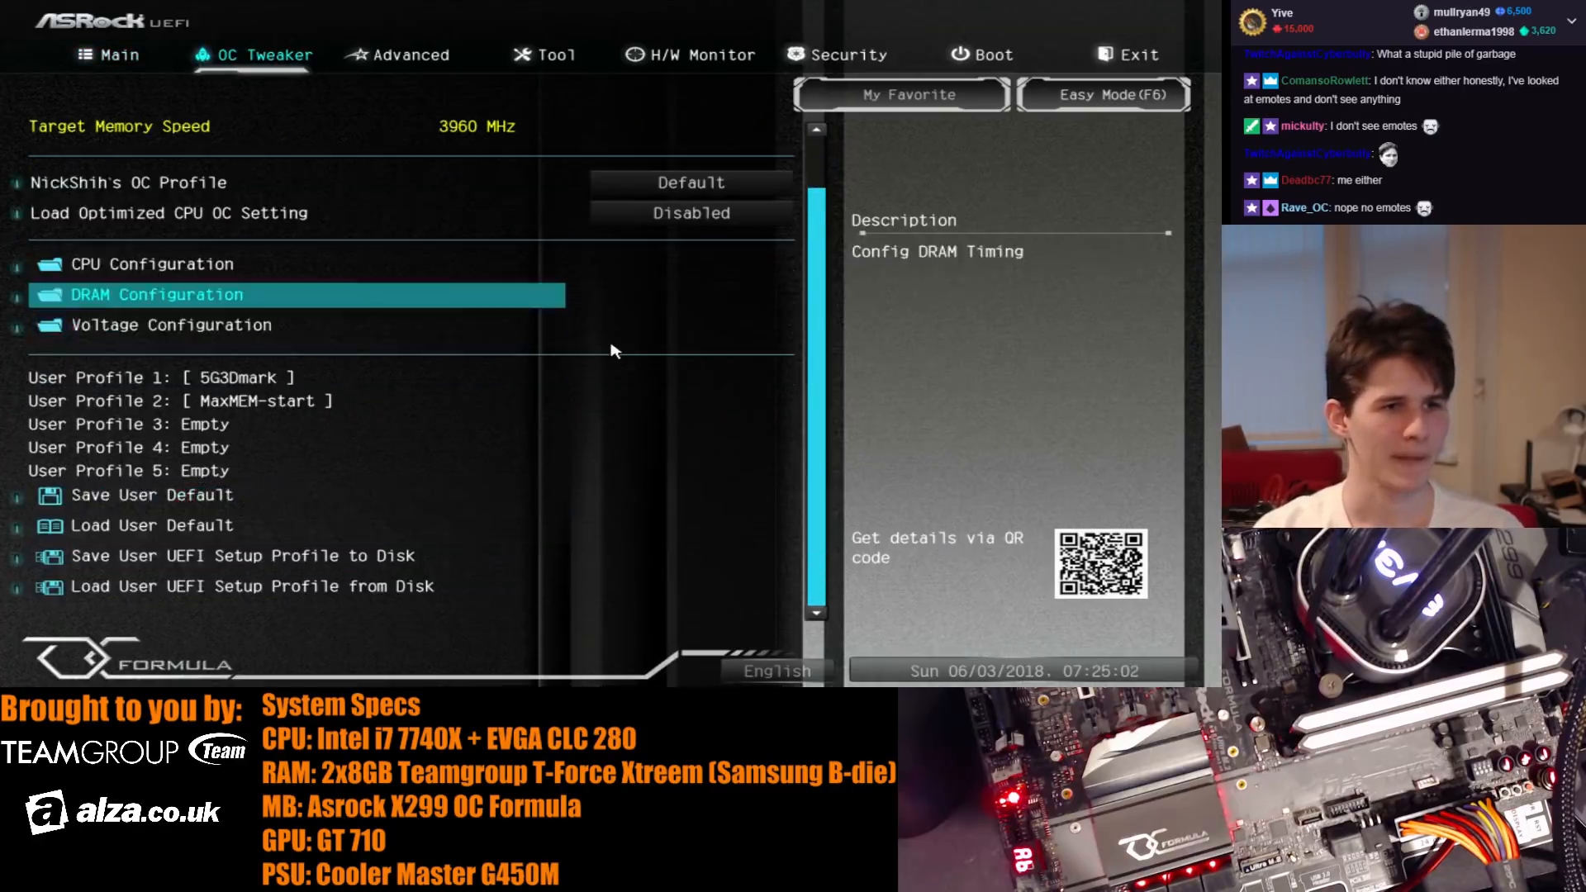
key("Return")
key("Down")
key("Down")
key("Down")
key("Down")
key("Down")
key("Down")
key("Down")
key("Down")
key("Down")
key("Down")
key("Down")
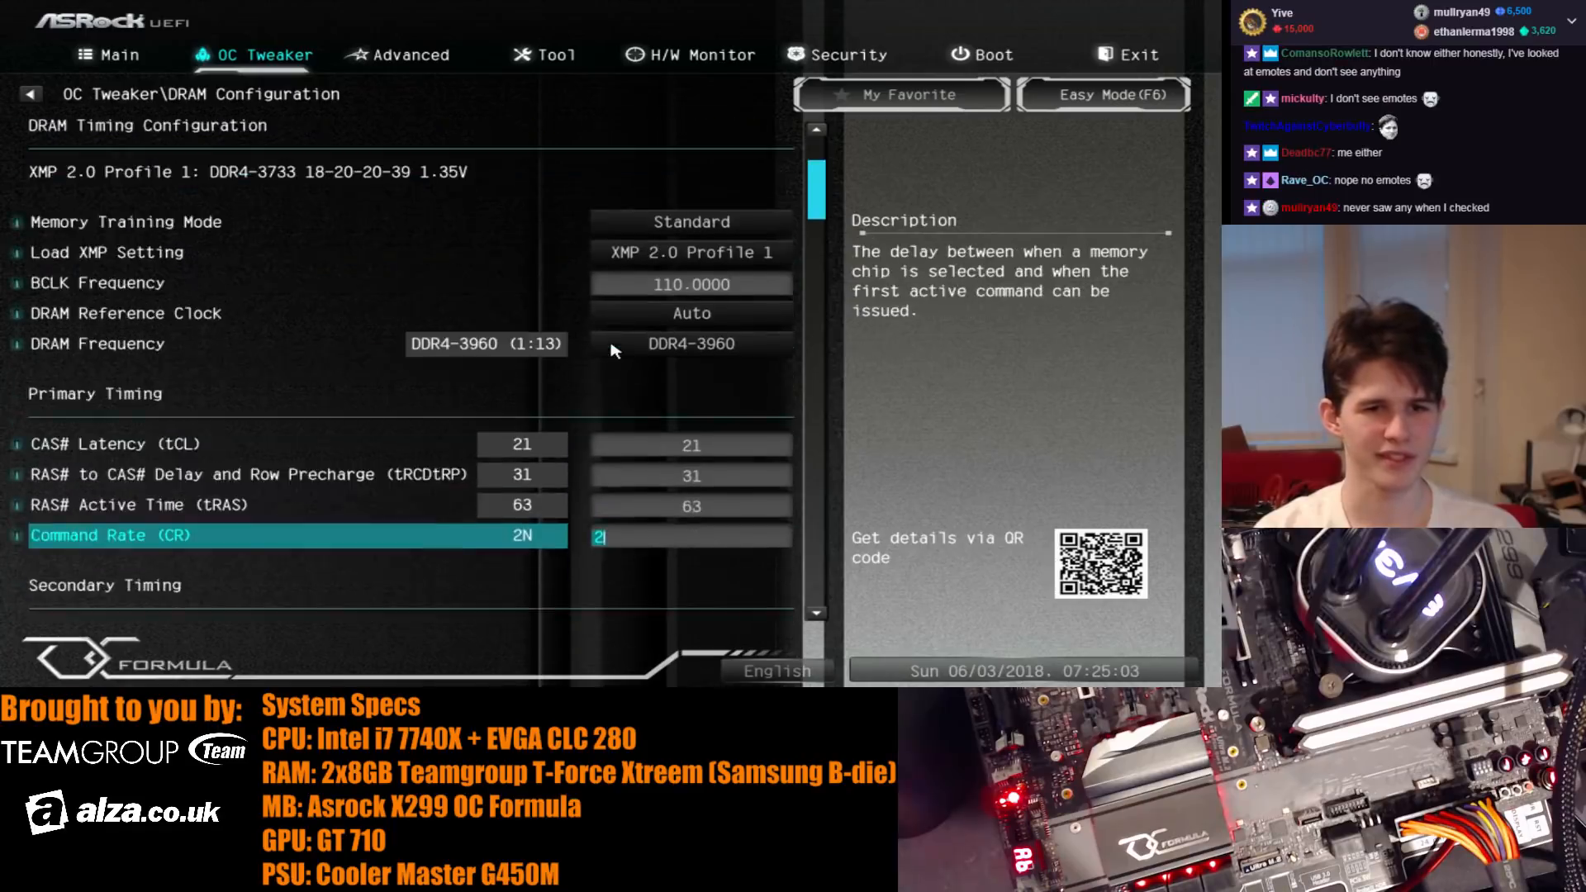
key("Down")
key("Down")
key("Down")
key("Down")
key("Down")
key("Down")
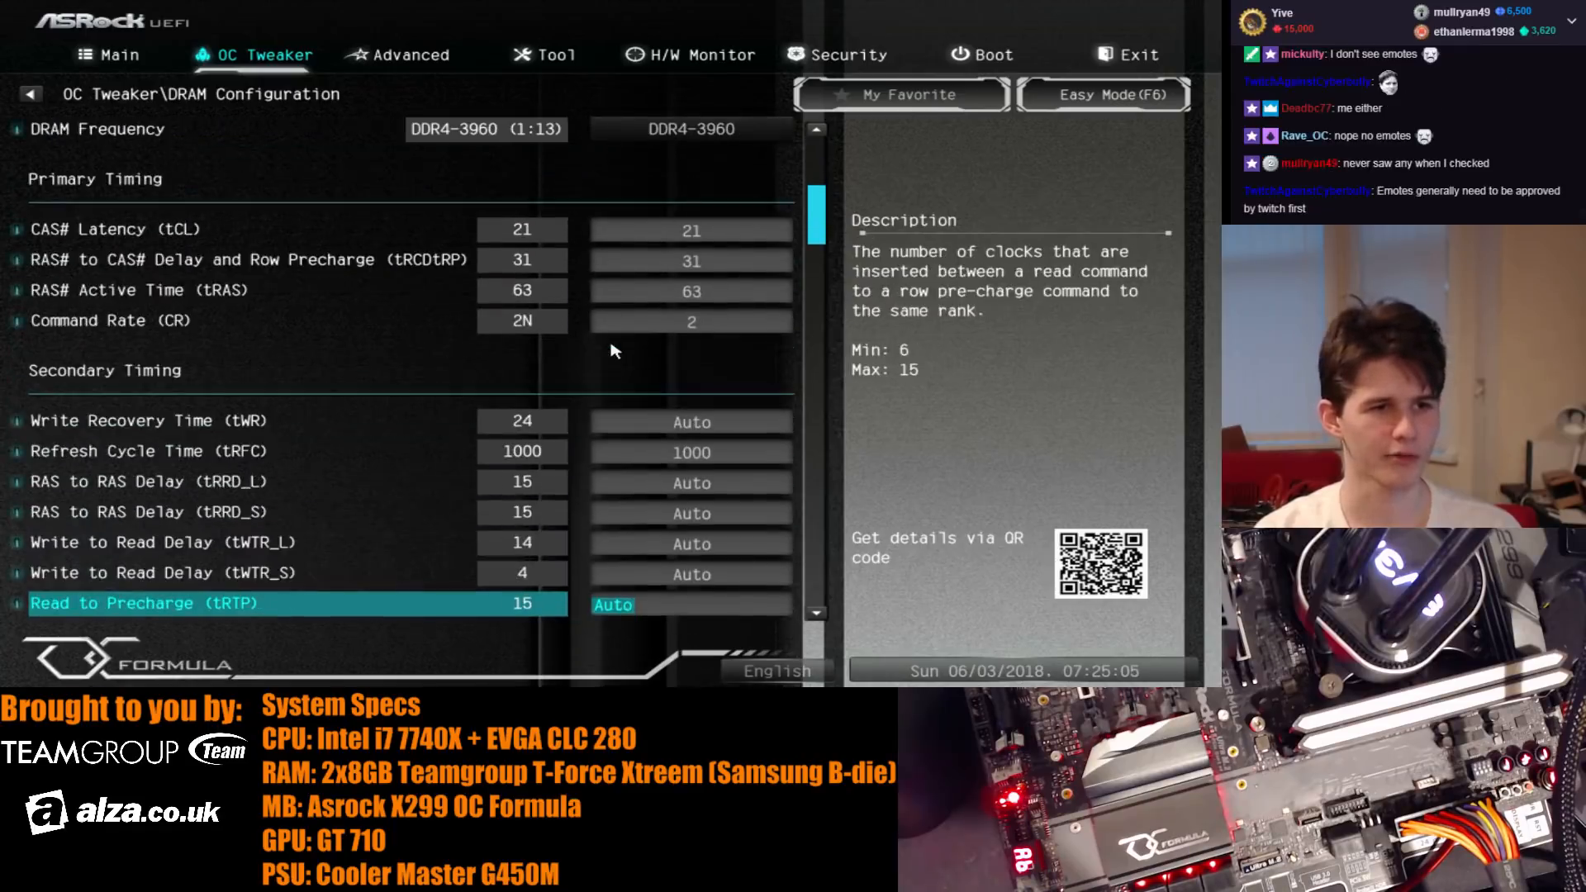
key("Up")
key("Up")
key("Up")
key("Up")
key("Up")
key("Down")
key("Down")
key("Down")
key("Down")
key("Down")
key("Down")
key("Down")
key("Down")
key("Down")
key("Down")
key("Down")
key("Down")
key("Down")
key("Down")
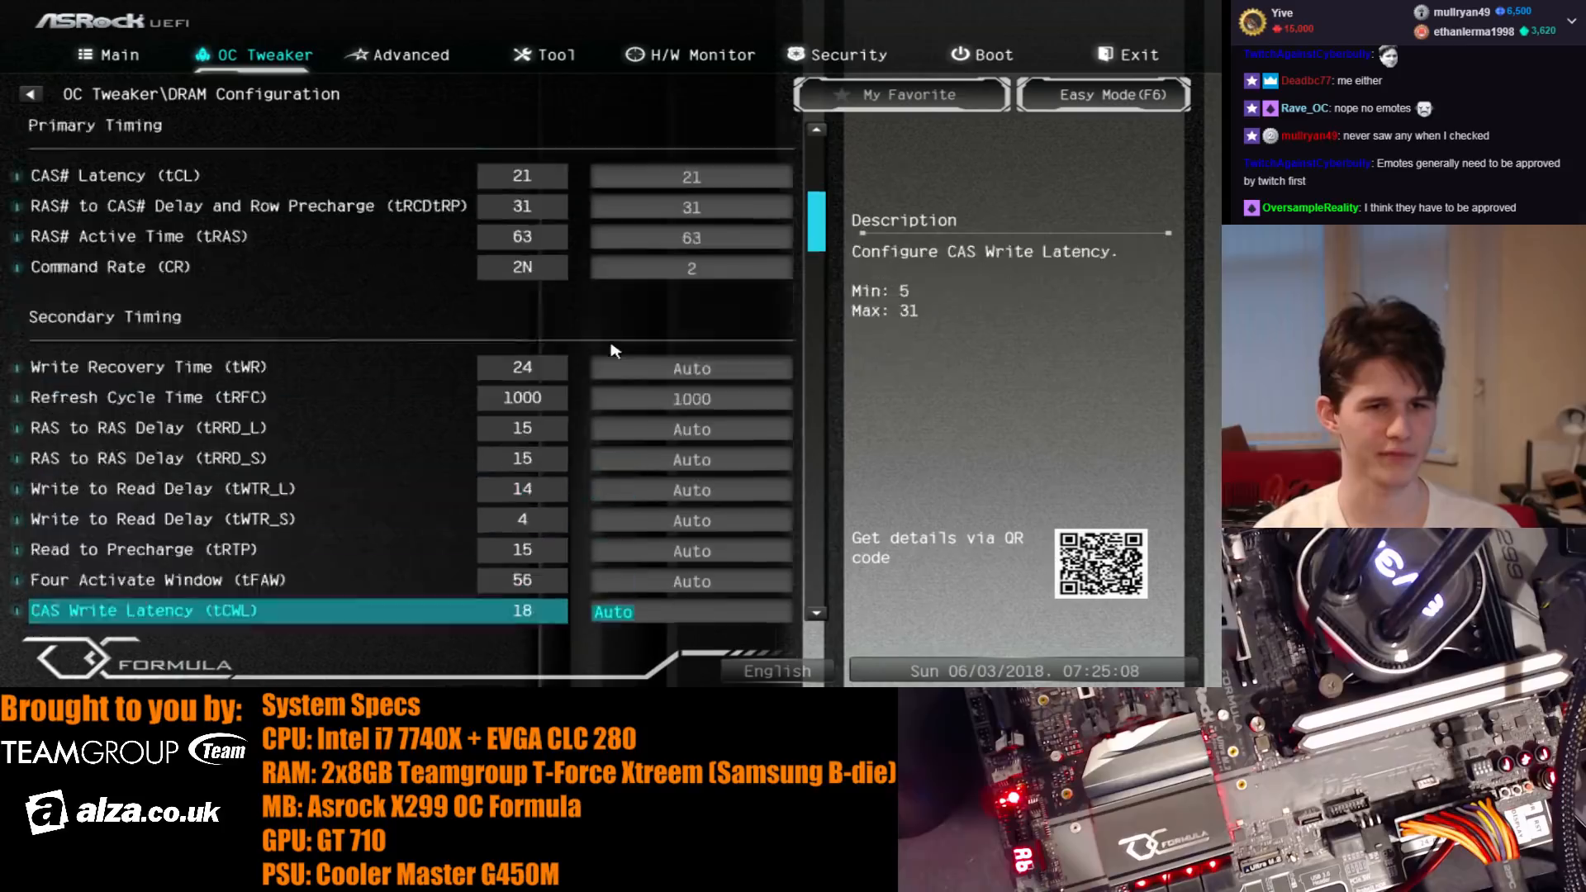
key("Up")
key("Up")
key("Up")
key("Up")
key("Up")
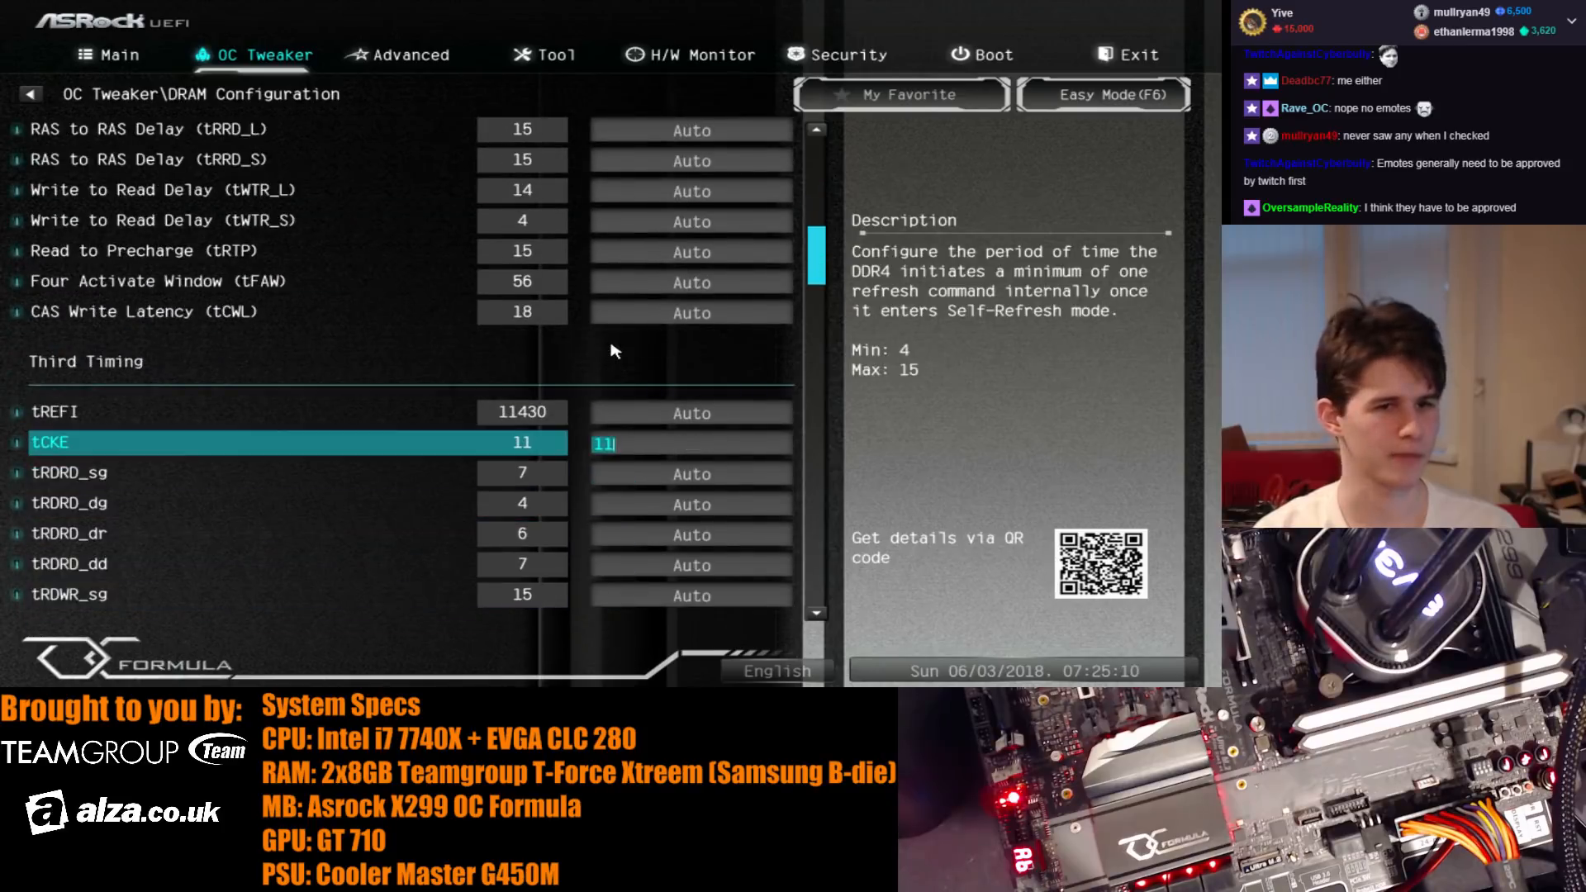
- Examine the third and fourth memory timings in the DRAM configuration, from tCKE through tZQCS
key("Return")
key("Down")
key("Down")
key("Down")
key("Down")
key("Down")
key("Down")
key("Down")
key("Down")
key("Down")
key("Down")
key("Down")
key("Down")
key("Down")
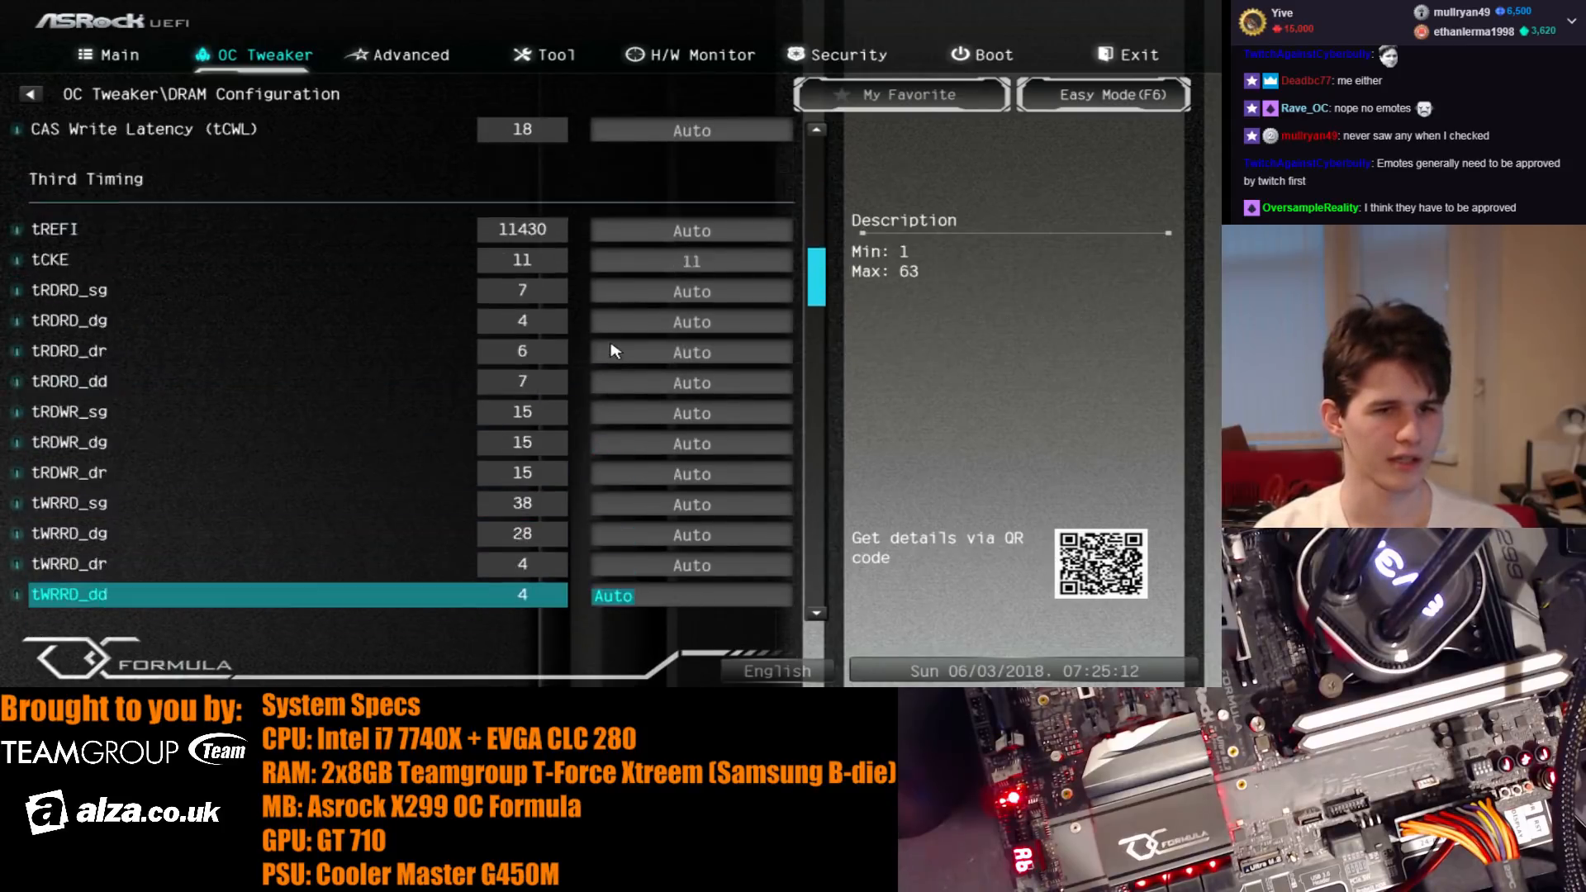
key("Down")
key("Down")
key("Down")
key("Down")
key("Down")
key("Down")
key("Down")
key("Down")
key("Down")
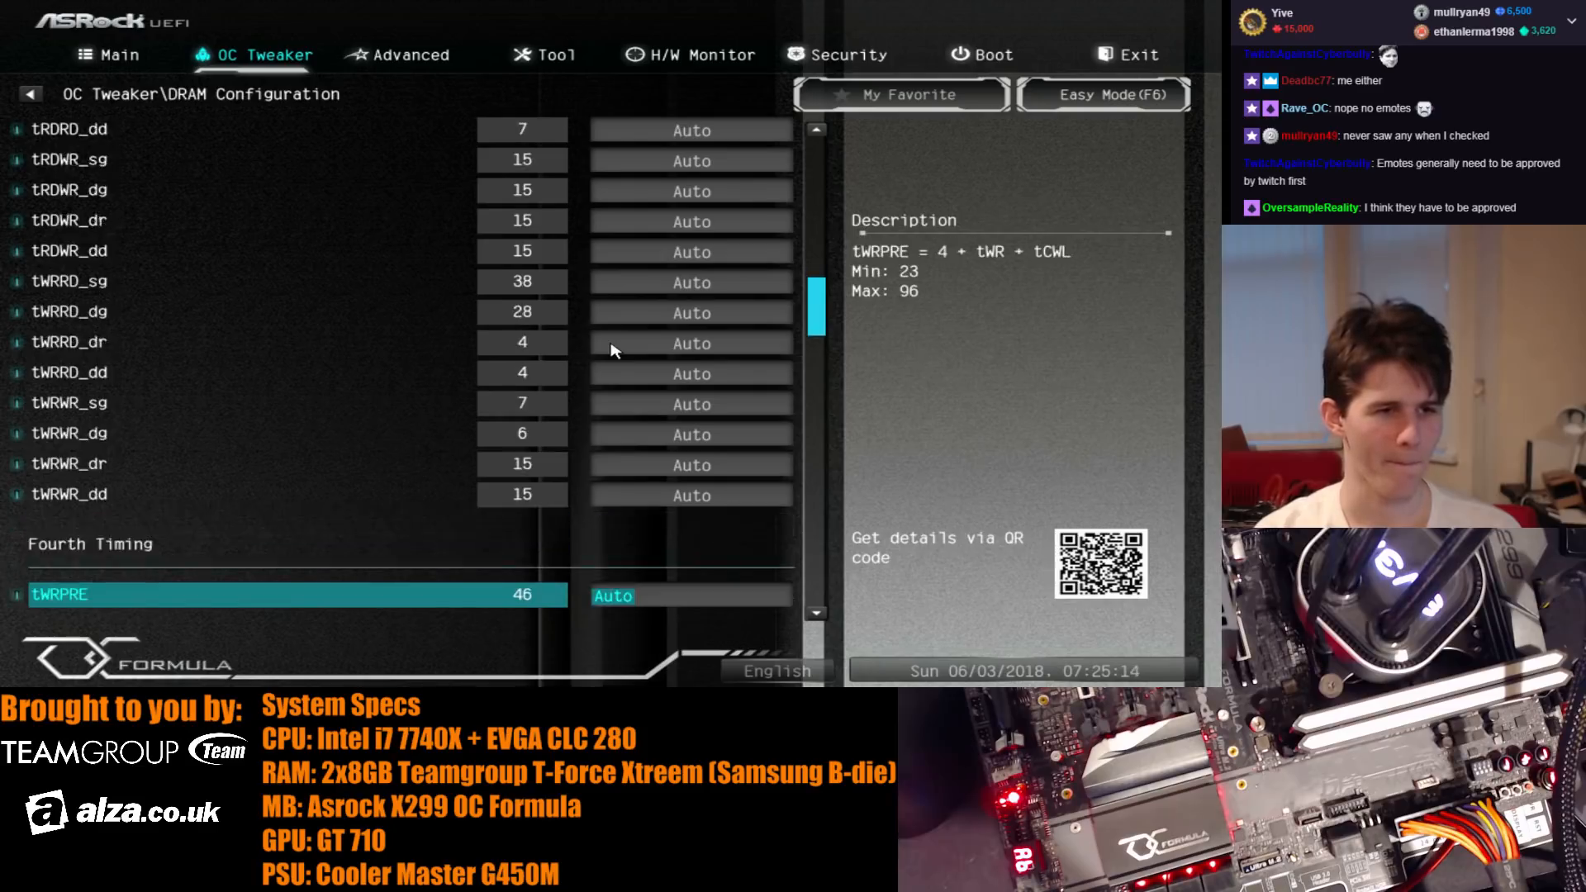
key("Up")
key("Up")
key("Up")
key("Up")
key("Up")
key("Up")
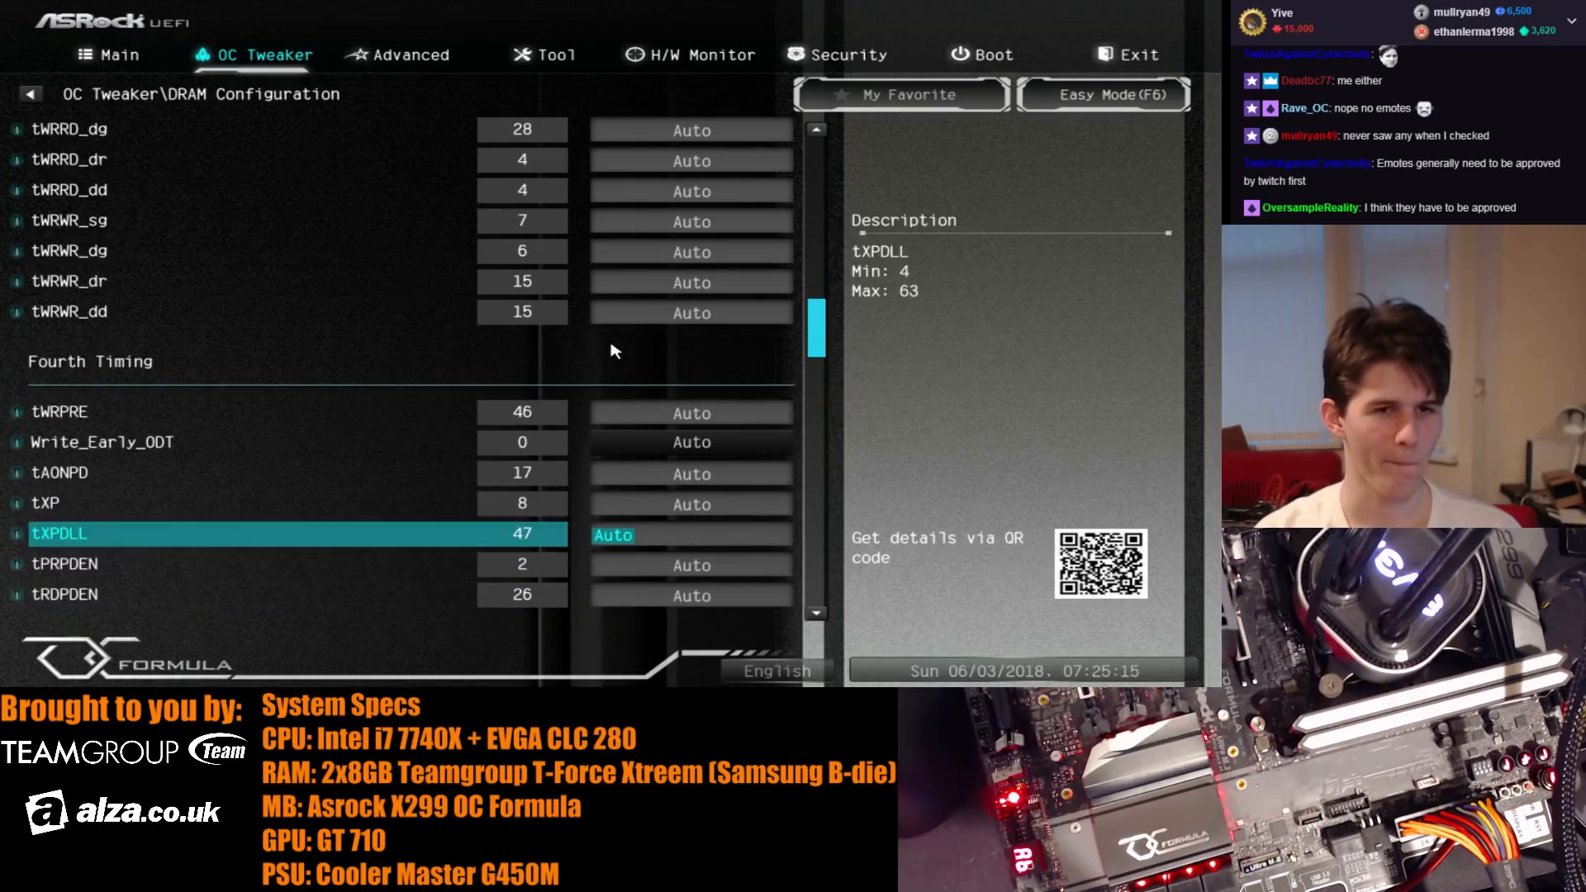
key("Down")
key("Down")
key("Down")
key("Down")
key("Down")
key("Down")
key("Down")
key("Down")
key("Down")
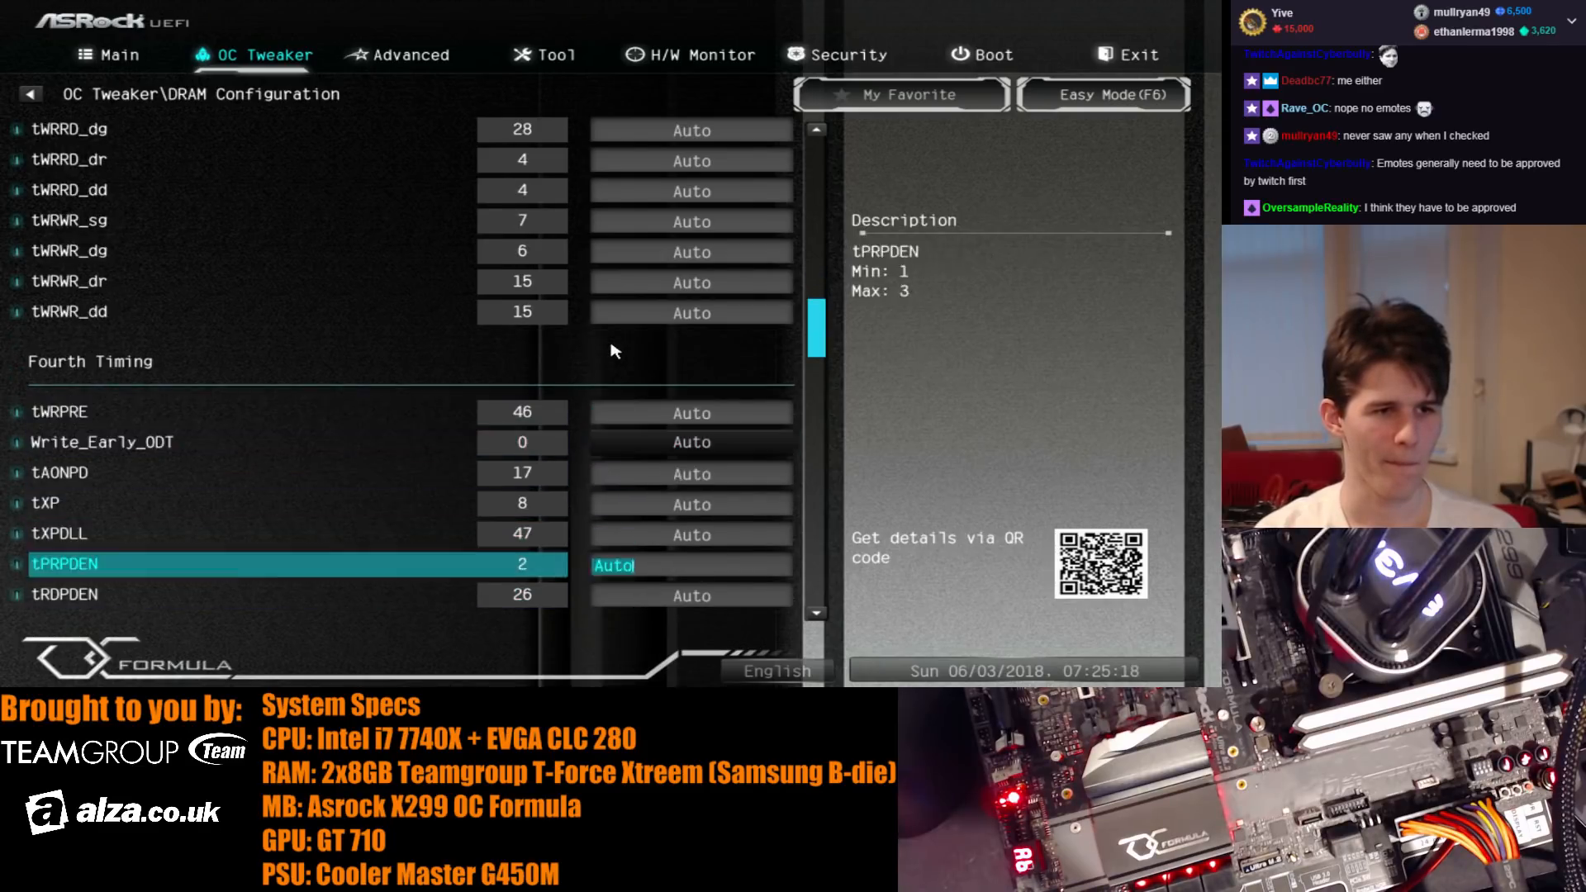
key("Down")
key("Down")
key("Down")
key("Down")
key("Down")
key("Down")
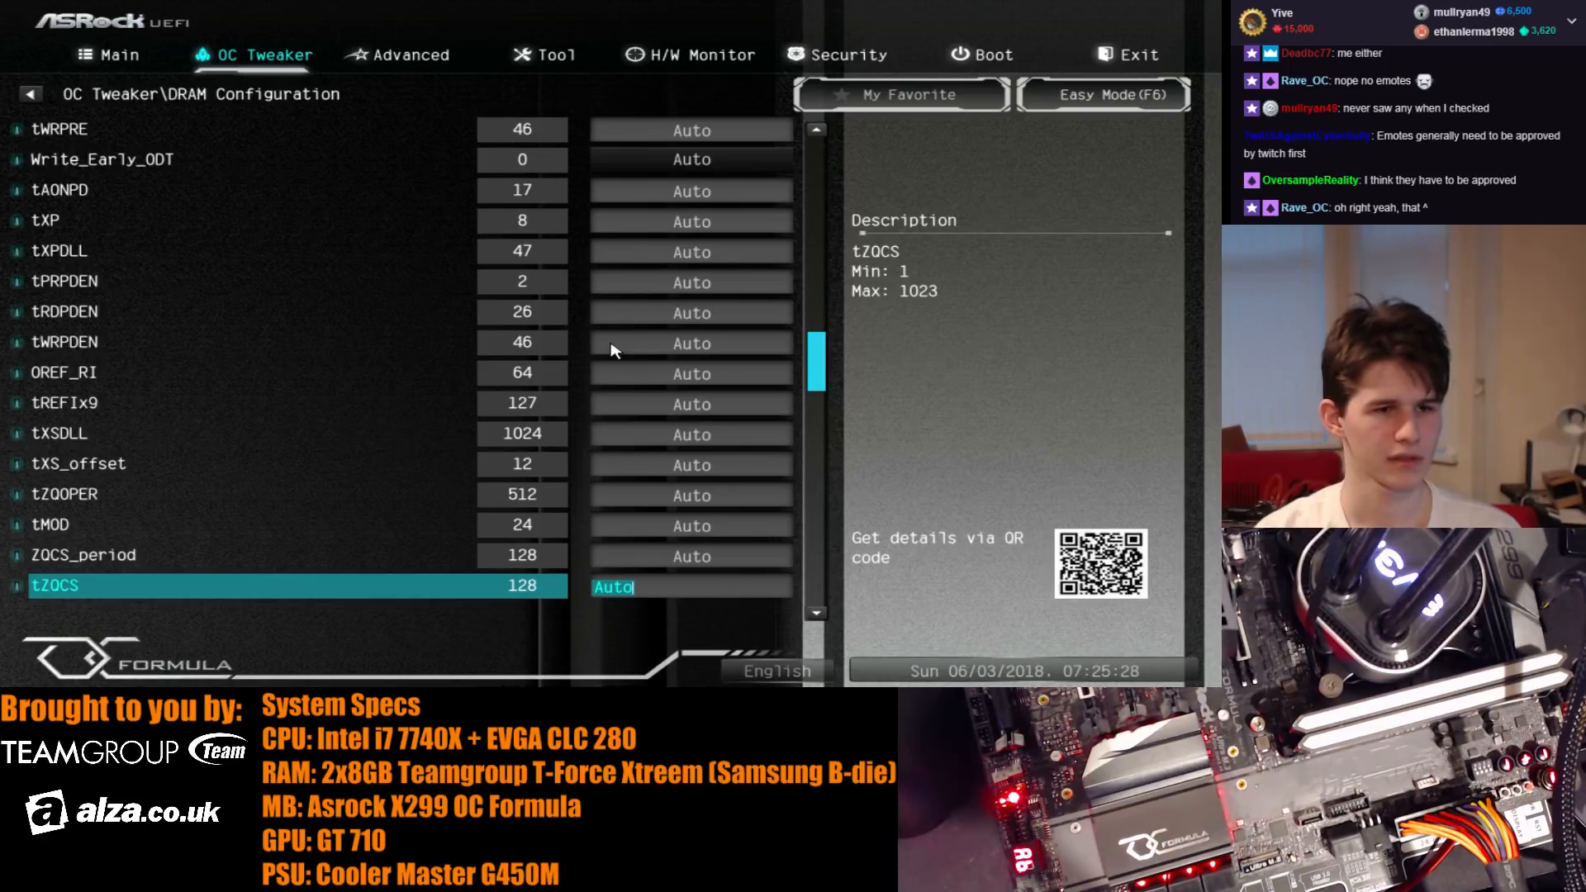
- Check the RTL, IOL, IOL offset and RFR delay settings for both memory channels
key("Down")
key("Down")
key("Down")
key("Down")
key("Down")
key("Down")
key("Down")
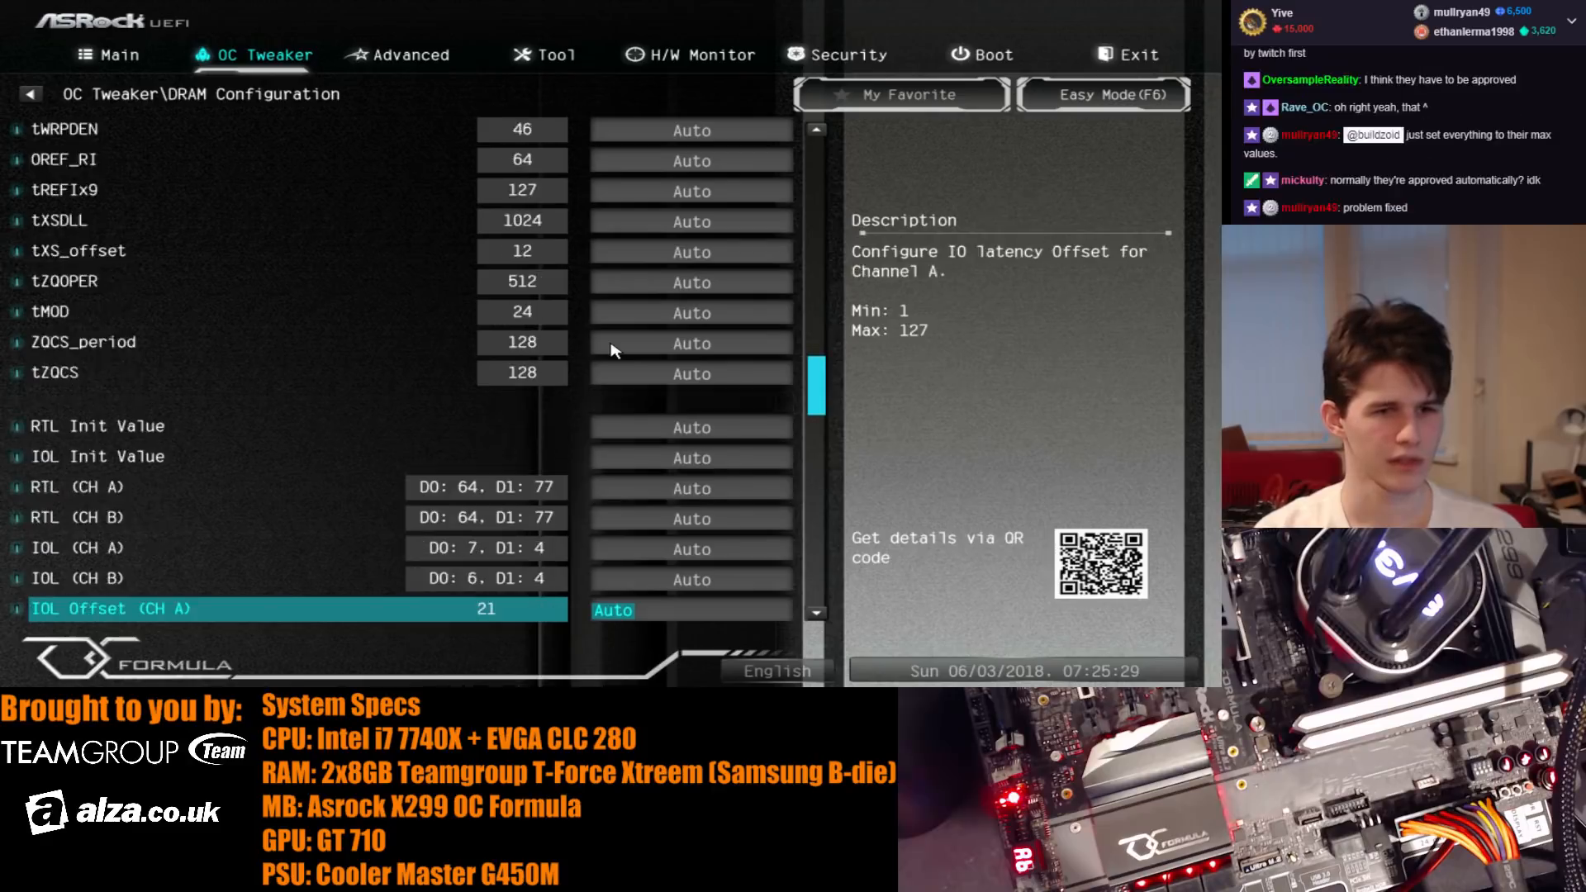
key("Down")
key("Down")
key("Down")
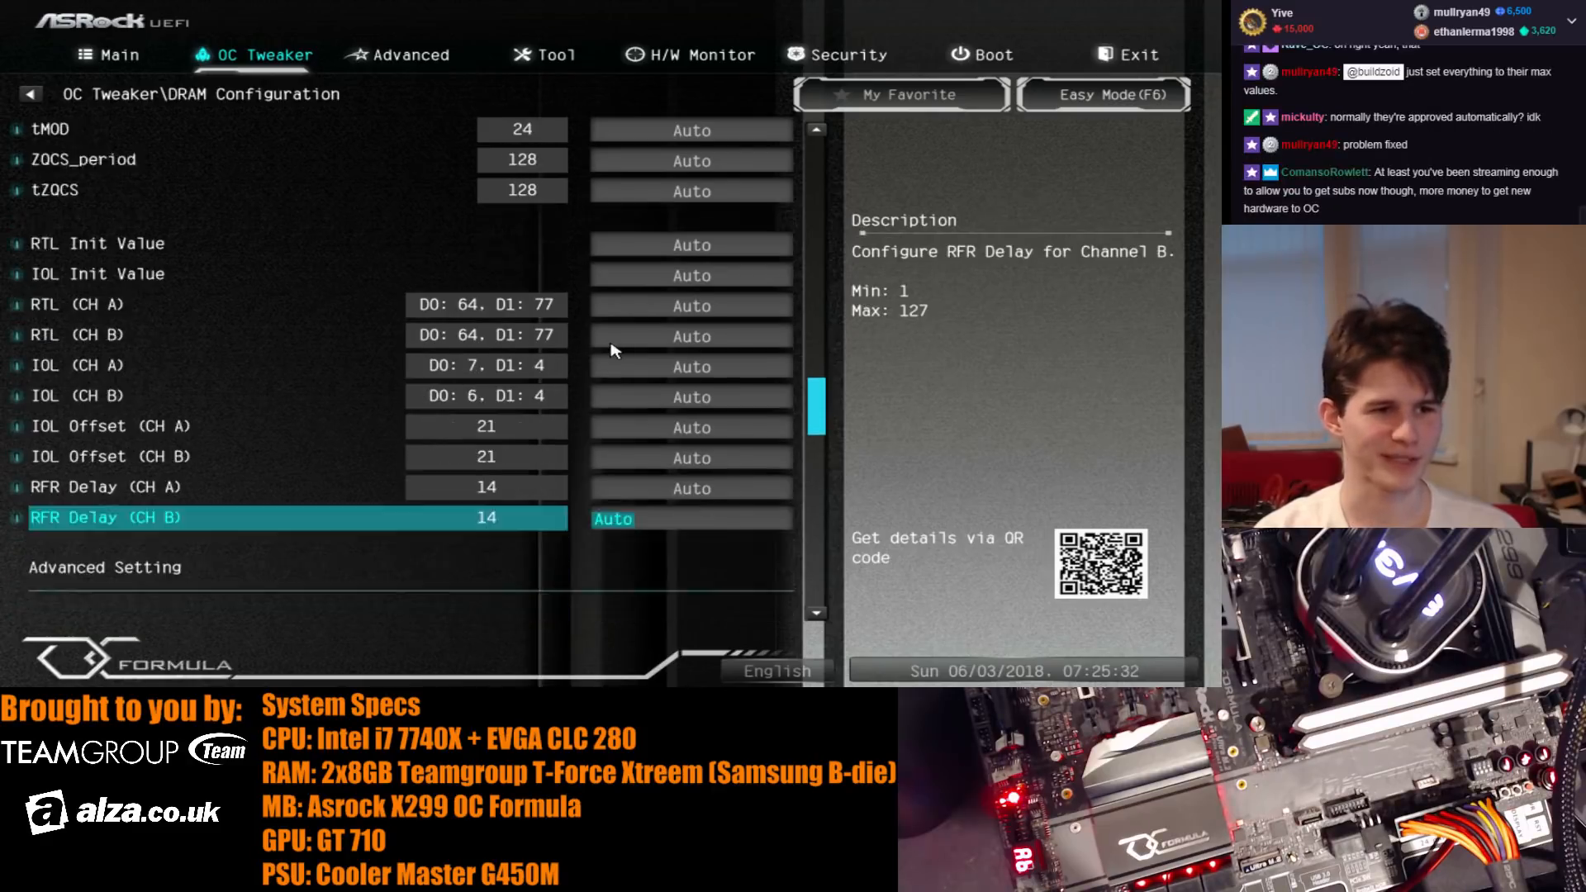
- Examine the advanced ODT, RCOMP drive strength and signal driving options down to CompVref Override
key("Down")
key("Down")
key("Down")
key("Down")
key("Down")
key("Down")
key("Down")
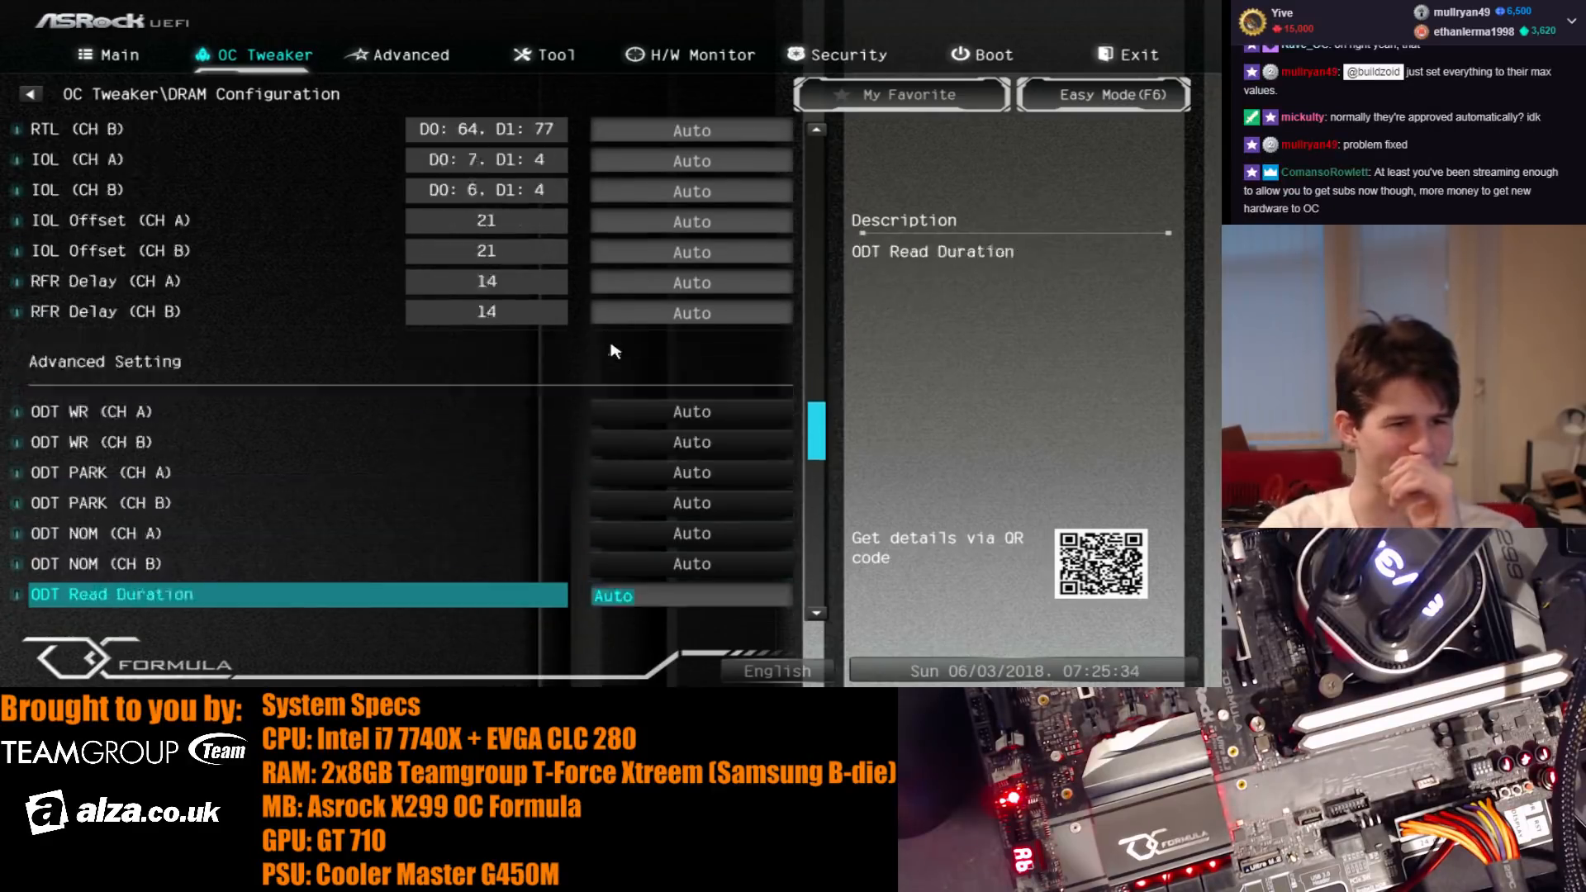
key("Down")
key("Down")
key("Down")
key("Down")
key("Down")
key("Down")
key("Down")
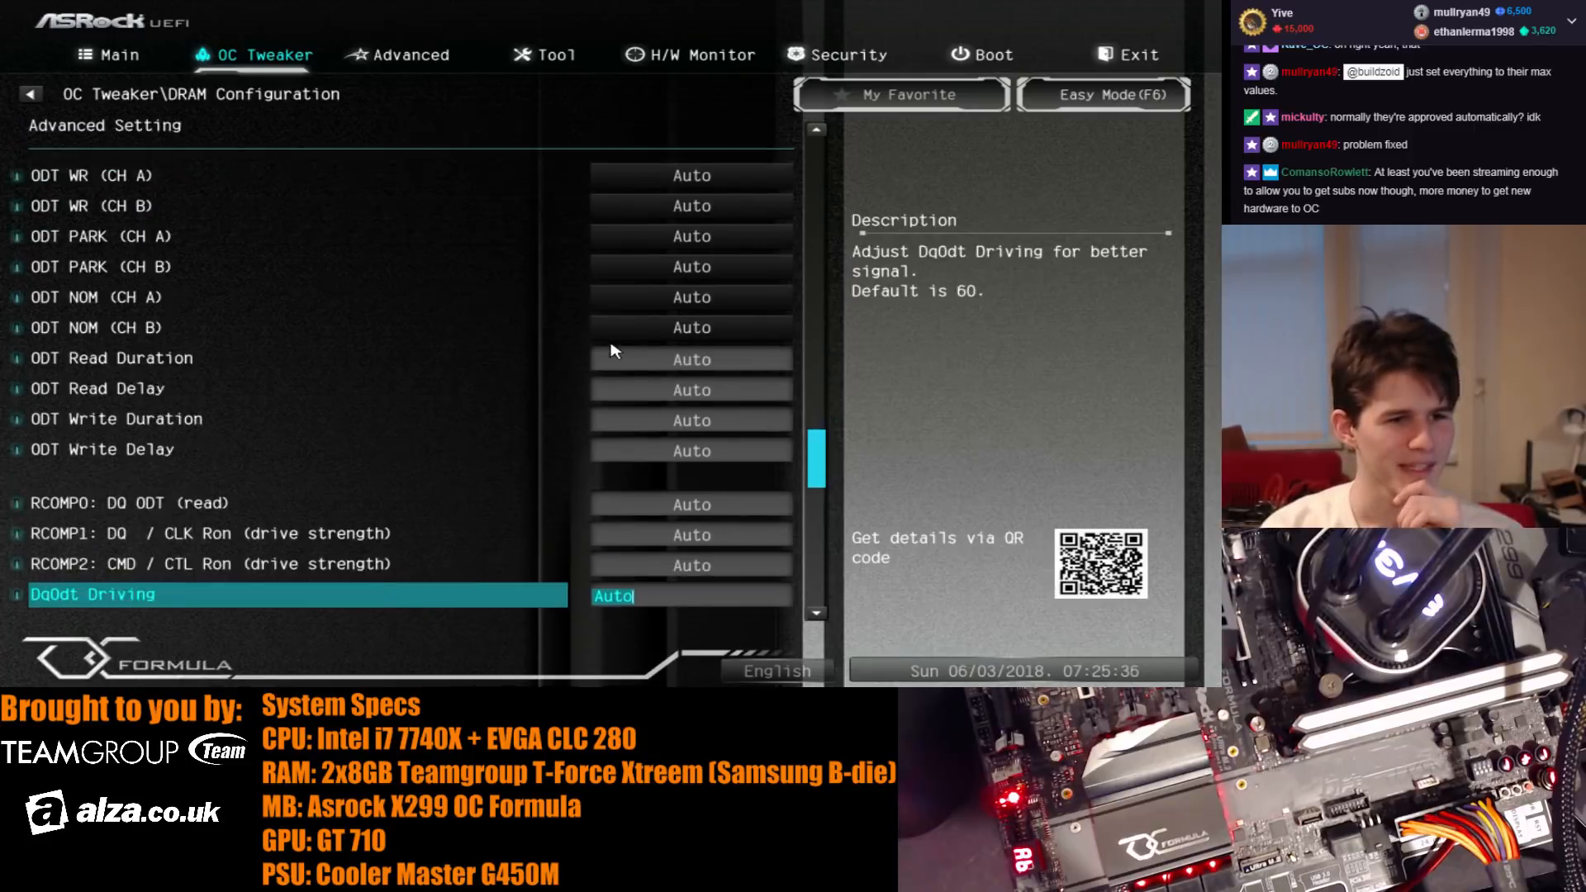
key("Down")
key("Down")
key("Down")
key("Down")
key("Down")
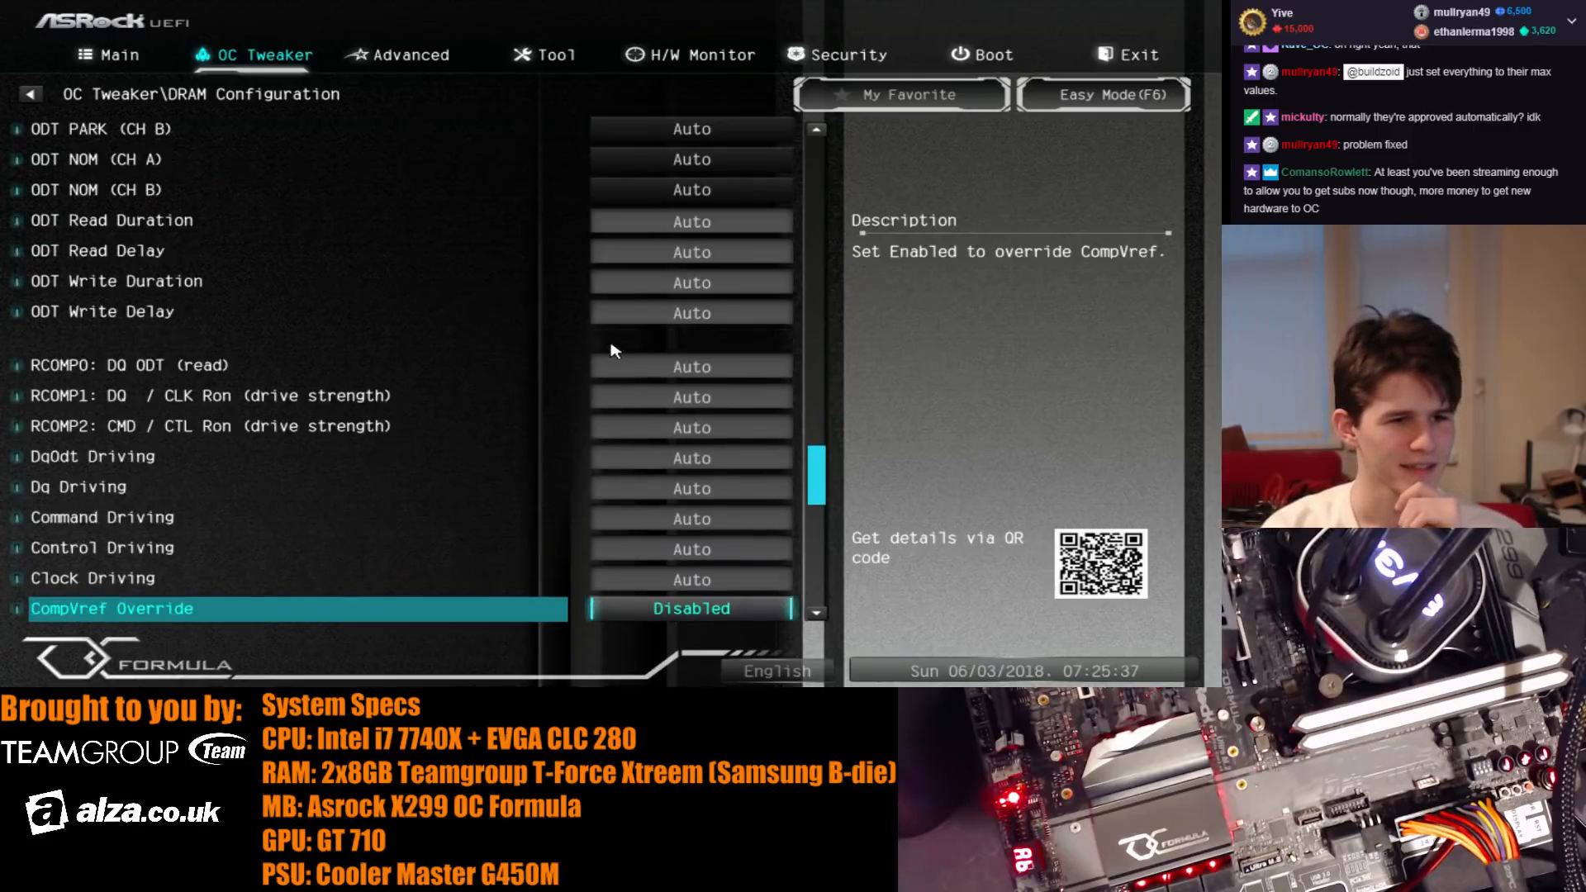
- Examine the CompVref, MRC voltage, Comp and Slope settings in the advanced DRAM options
key("Down")
key("Down")
key("Down")
key("Down")
key("Down")
key("Down")
key("Down")
key("Down")
key("Down")
key("Down")
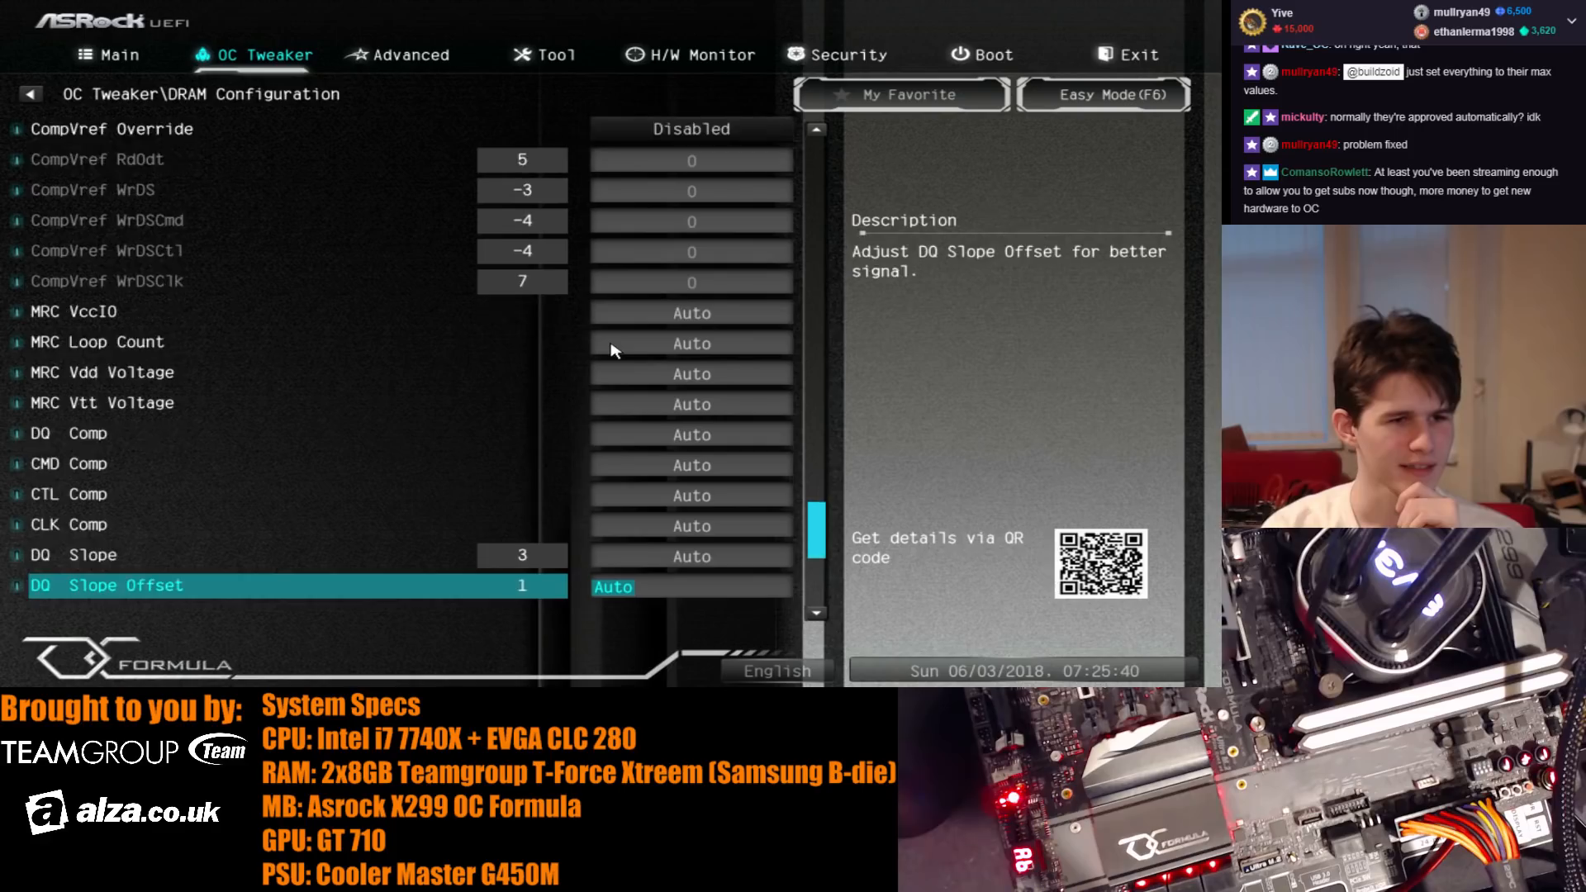
key("Down")
key("Down")
key("Down")
key("Down")
key("Down")
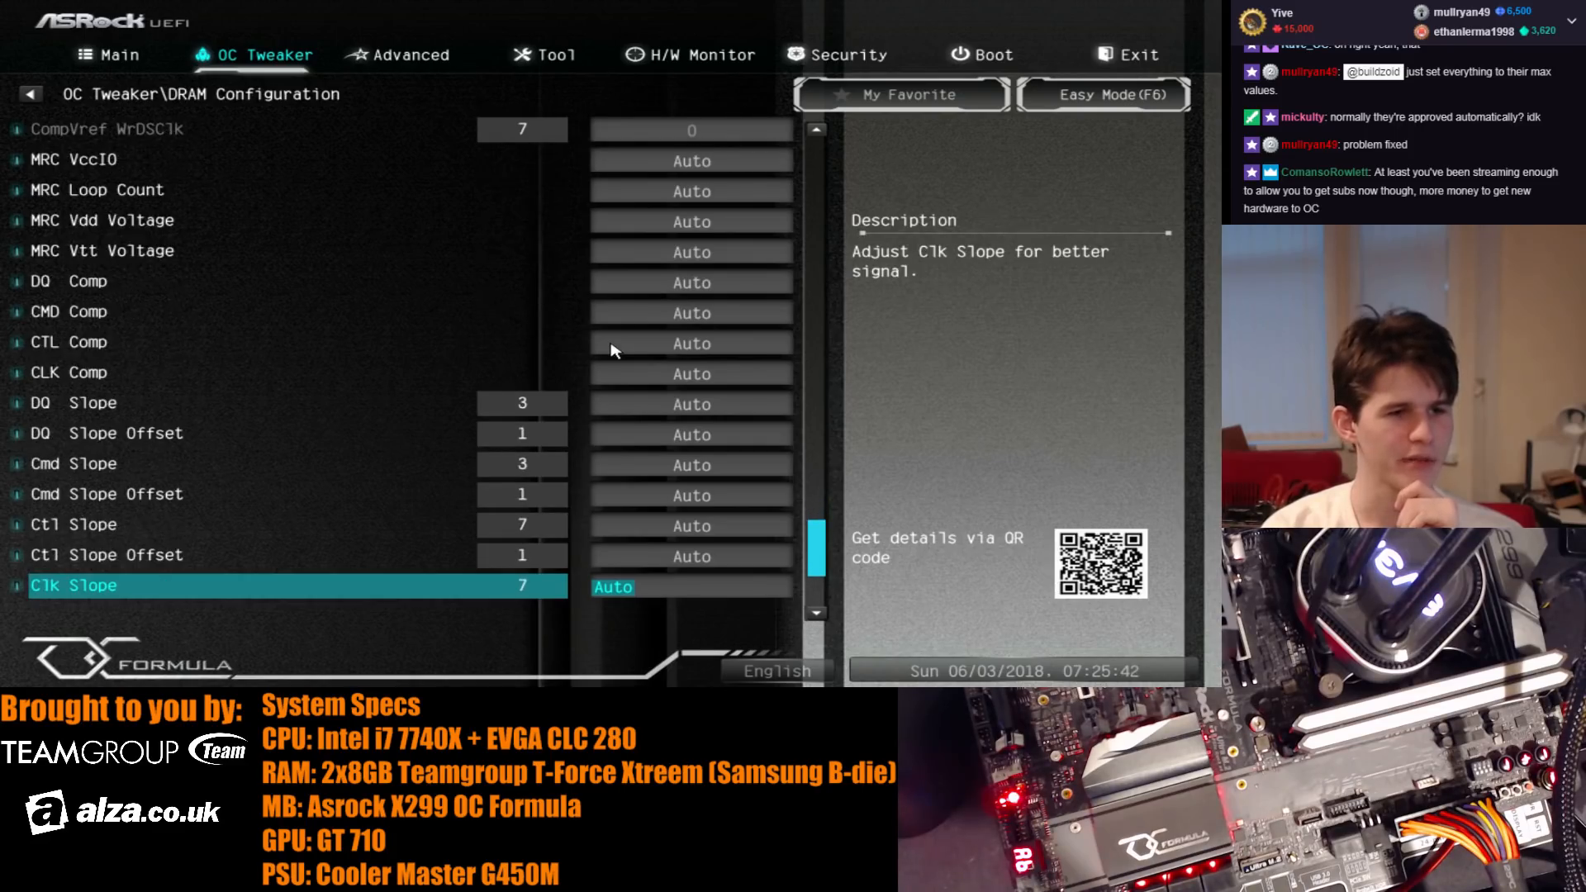
key("Down")
key("Down")
key("Down")
key("Down")
key("Down")
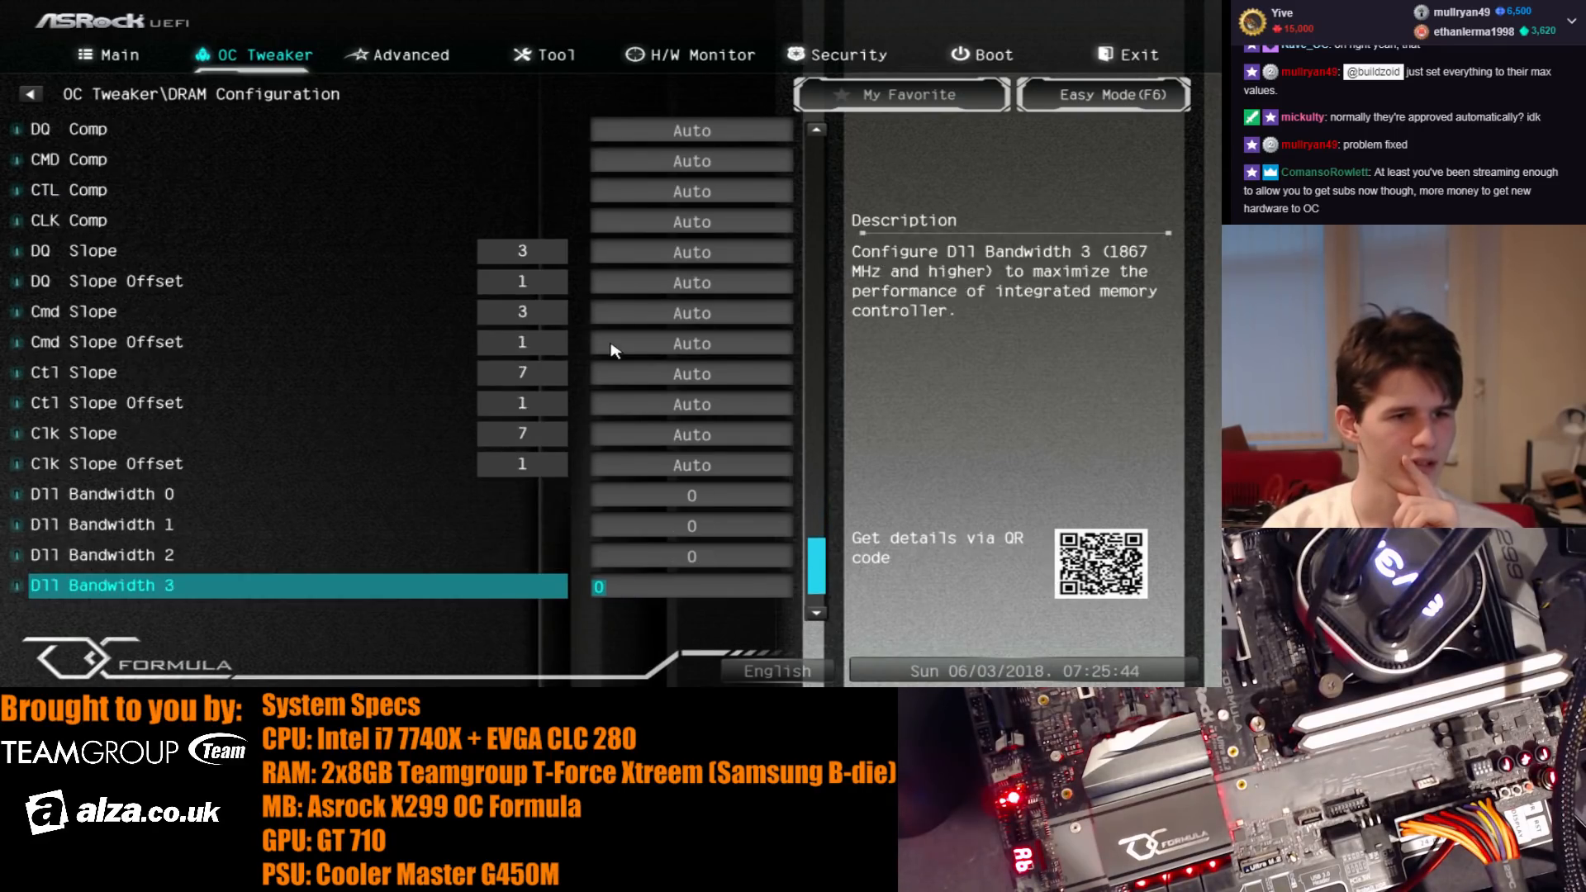
- Compare the descriptions of the Dll Bandwidth 1, 2 and 3 settings in the DRAM configuration
key("Up")
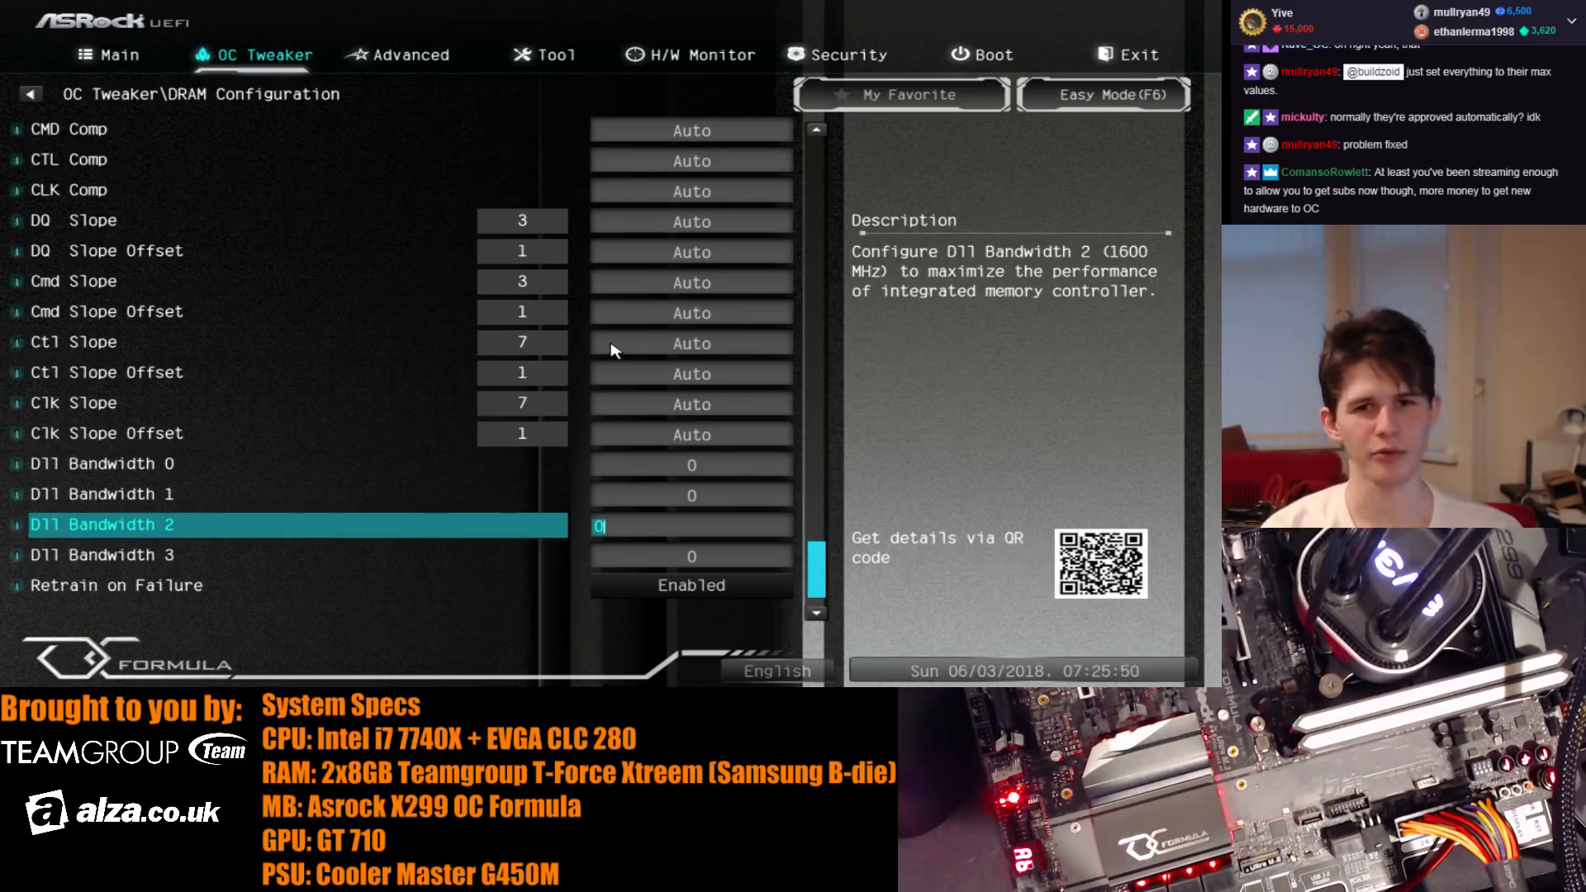
key("Up")
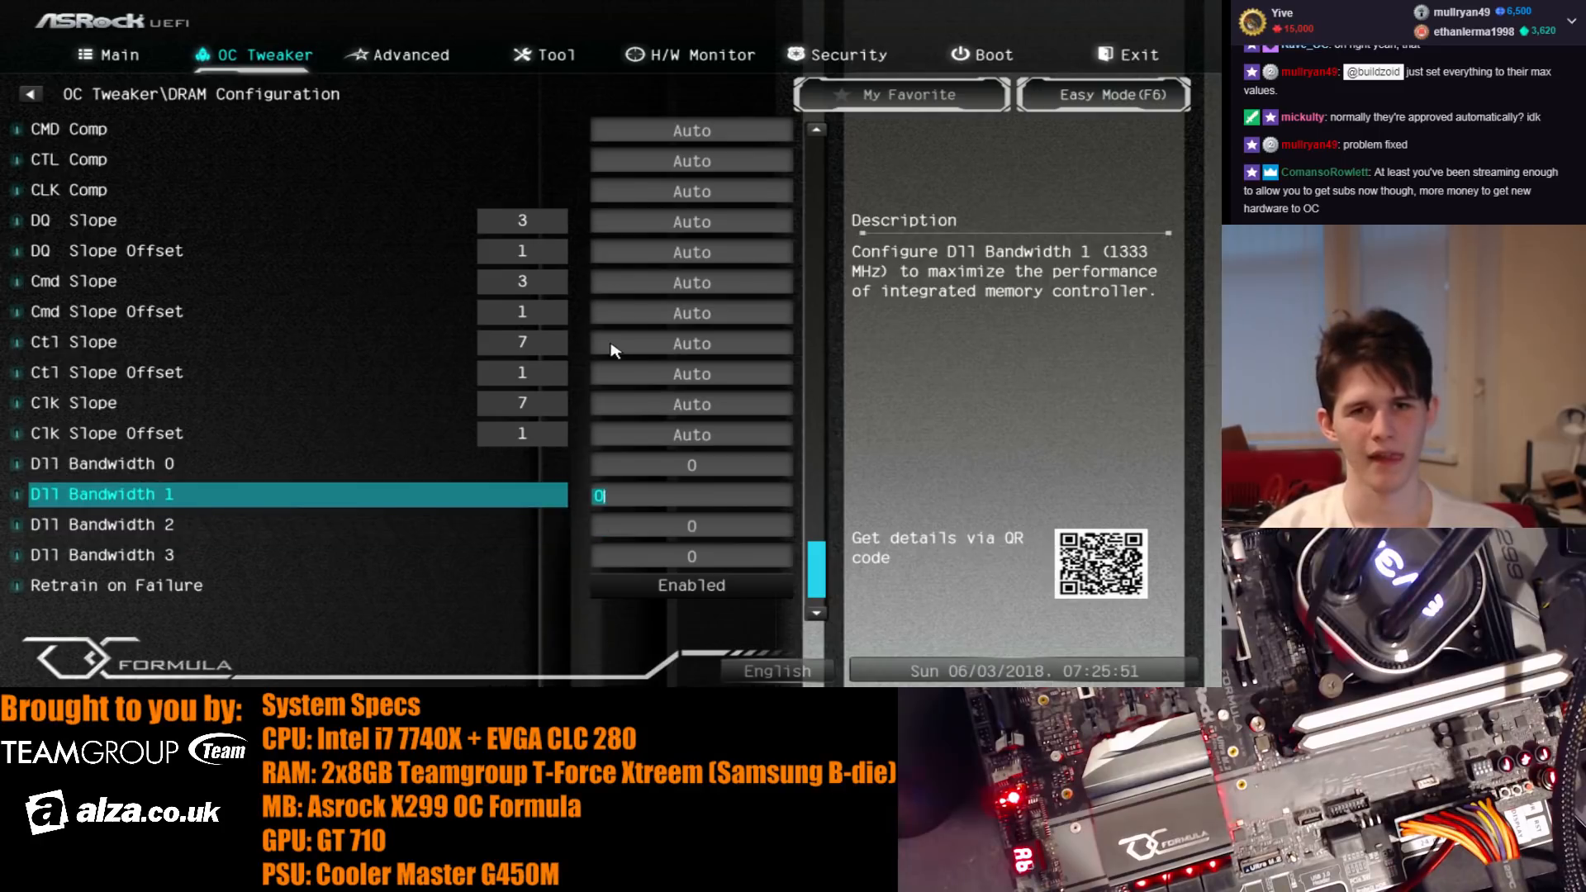
key("Down")
key("Down")
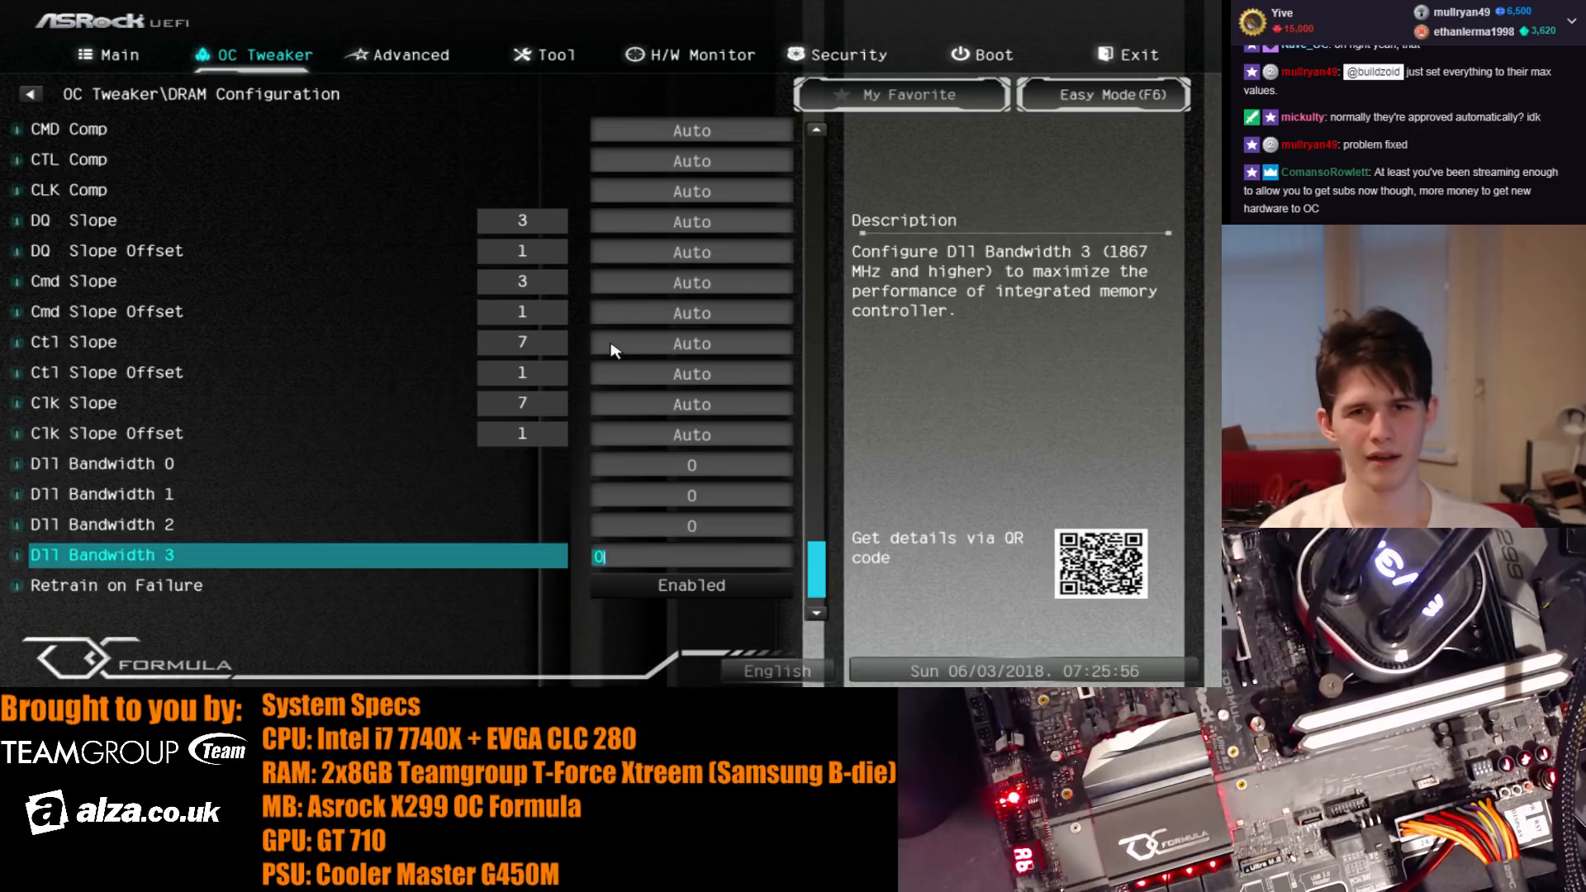
key("Down")
key("Up")
key("Up")
key("Down")
- Compare the descriptions of Dll Bandwidth 0 through 3 and read the one for Retrain on Failure
key("Up")
key("Up")
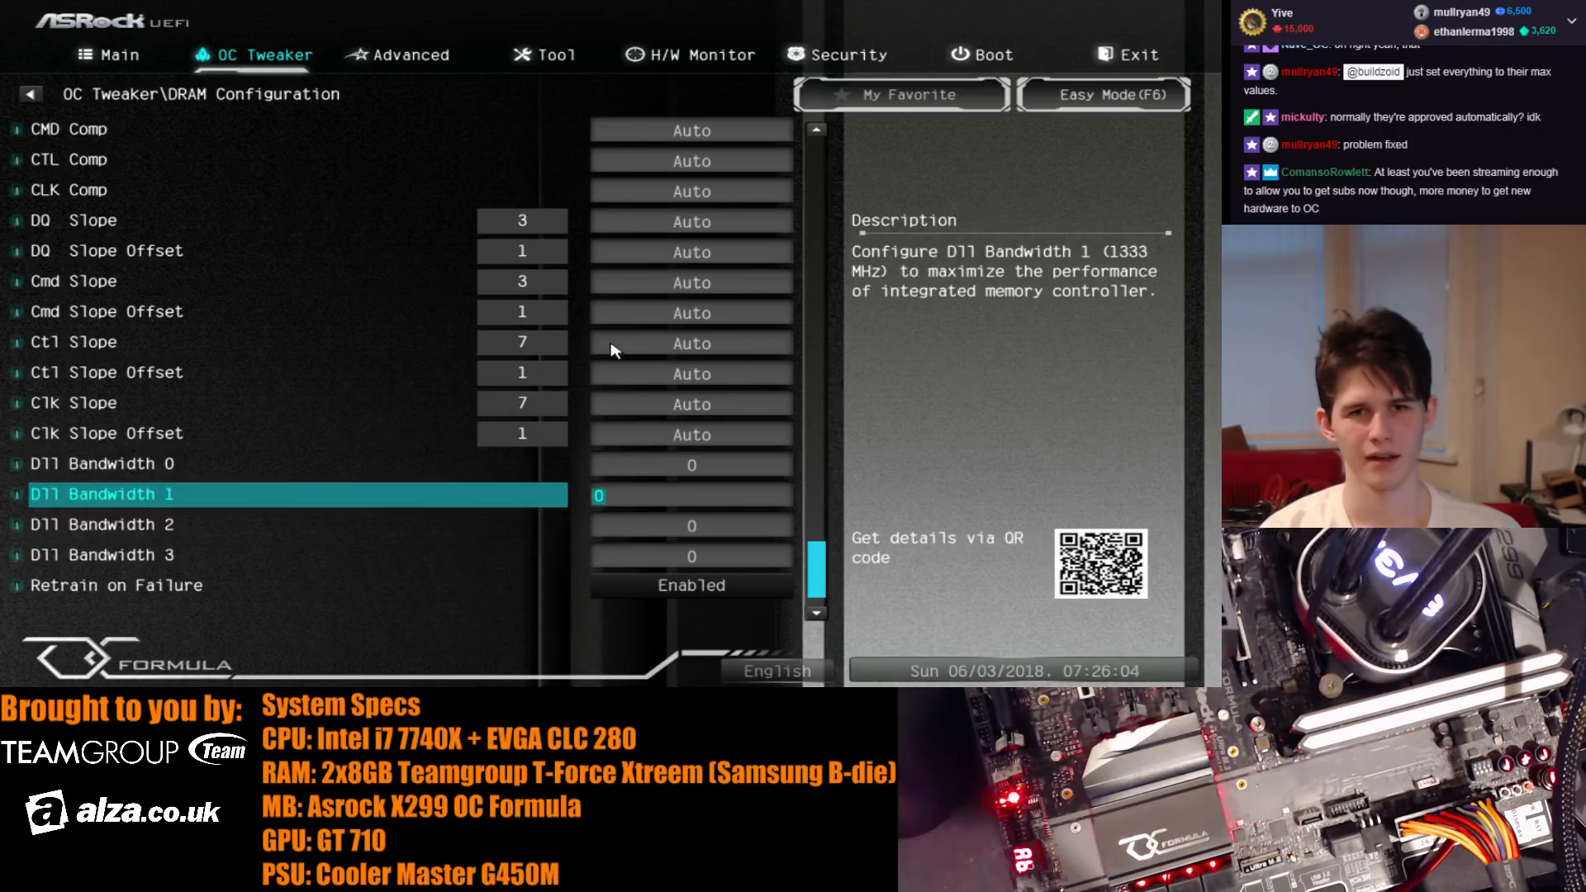
key("Up")
key("Down")
key("Down")
key("Down")
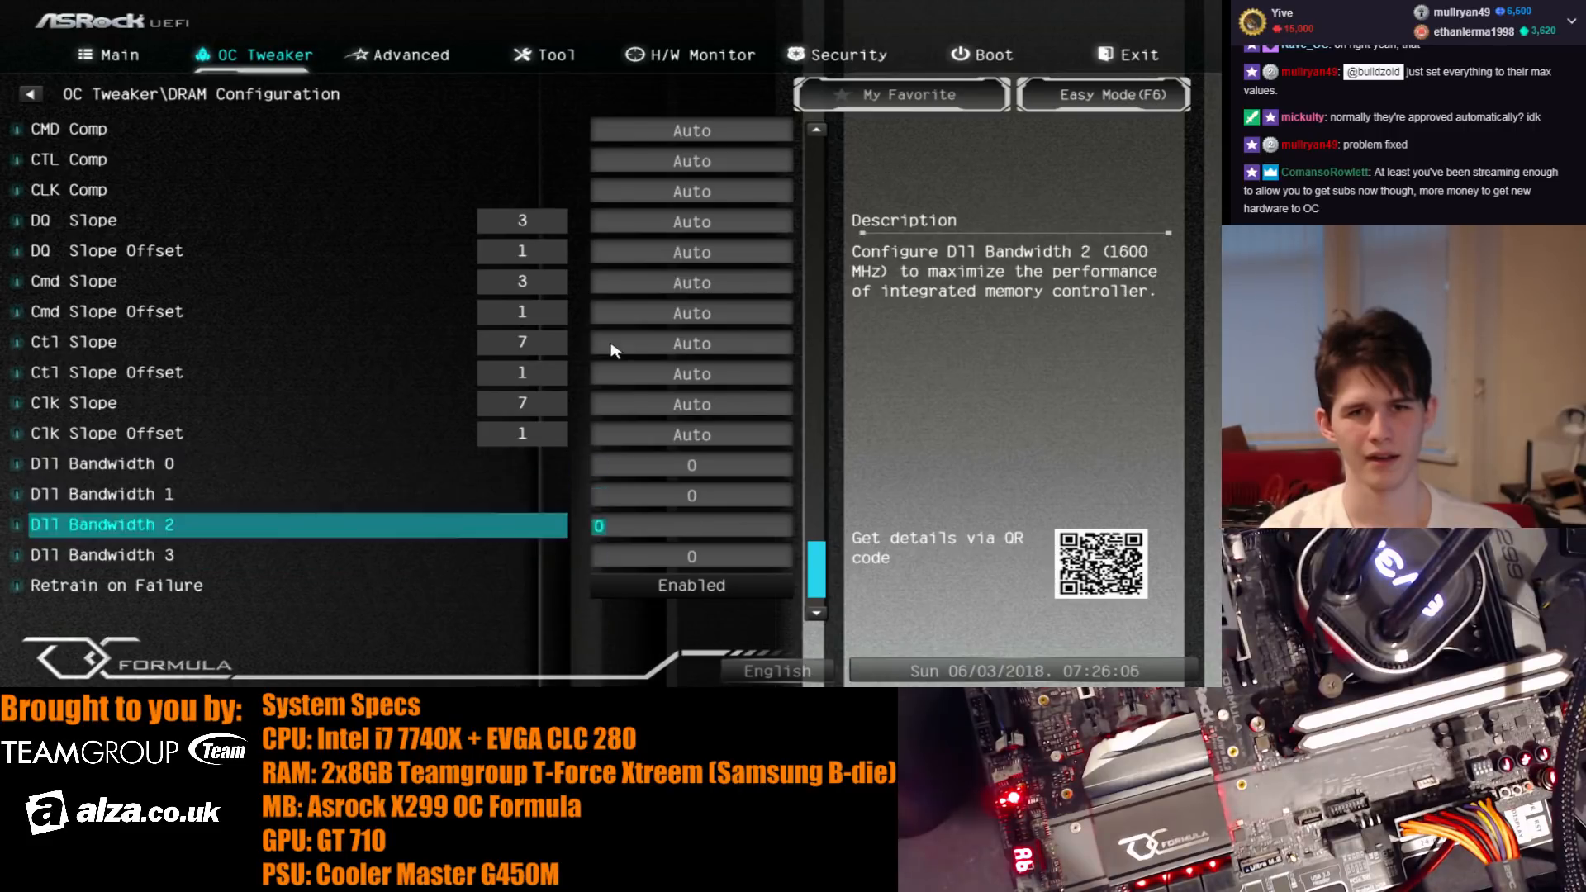
key("Up")
key("Up")
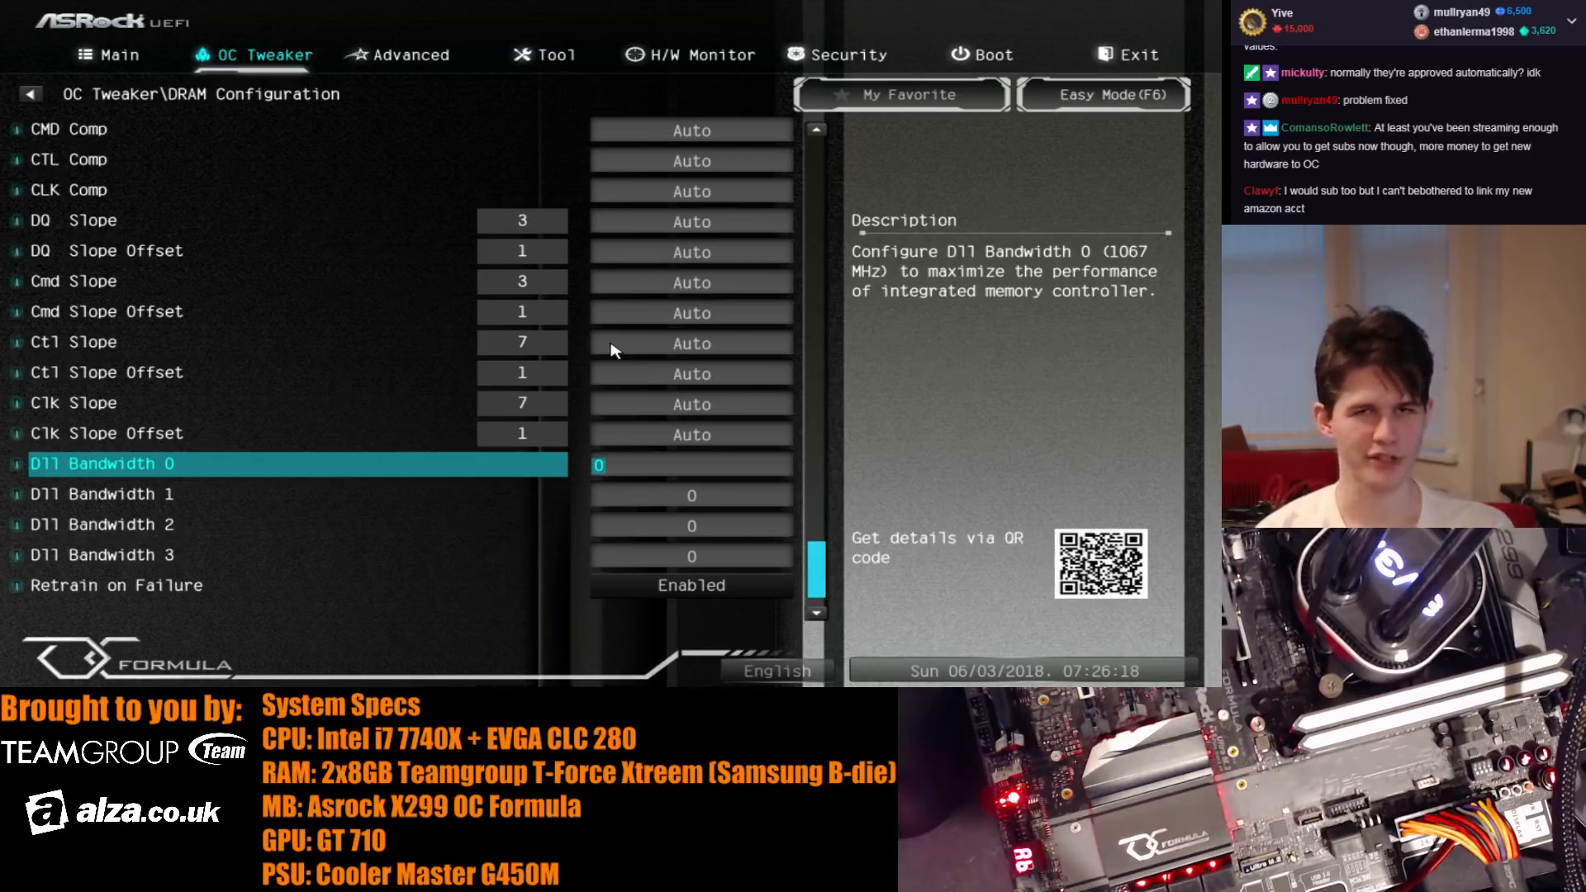
key("Down")
key("Down")
key("Down")
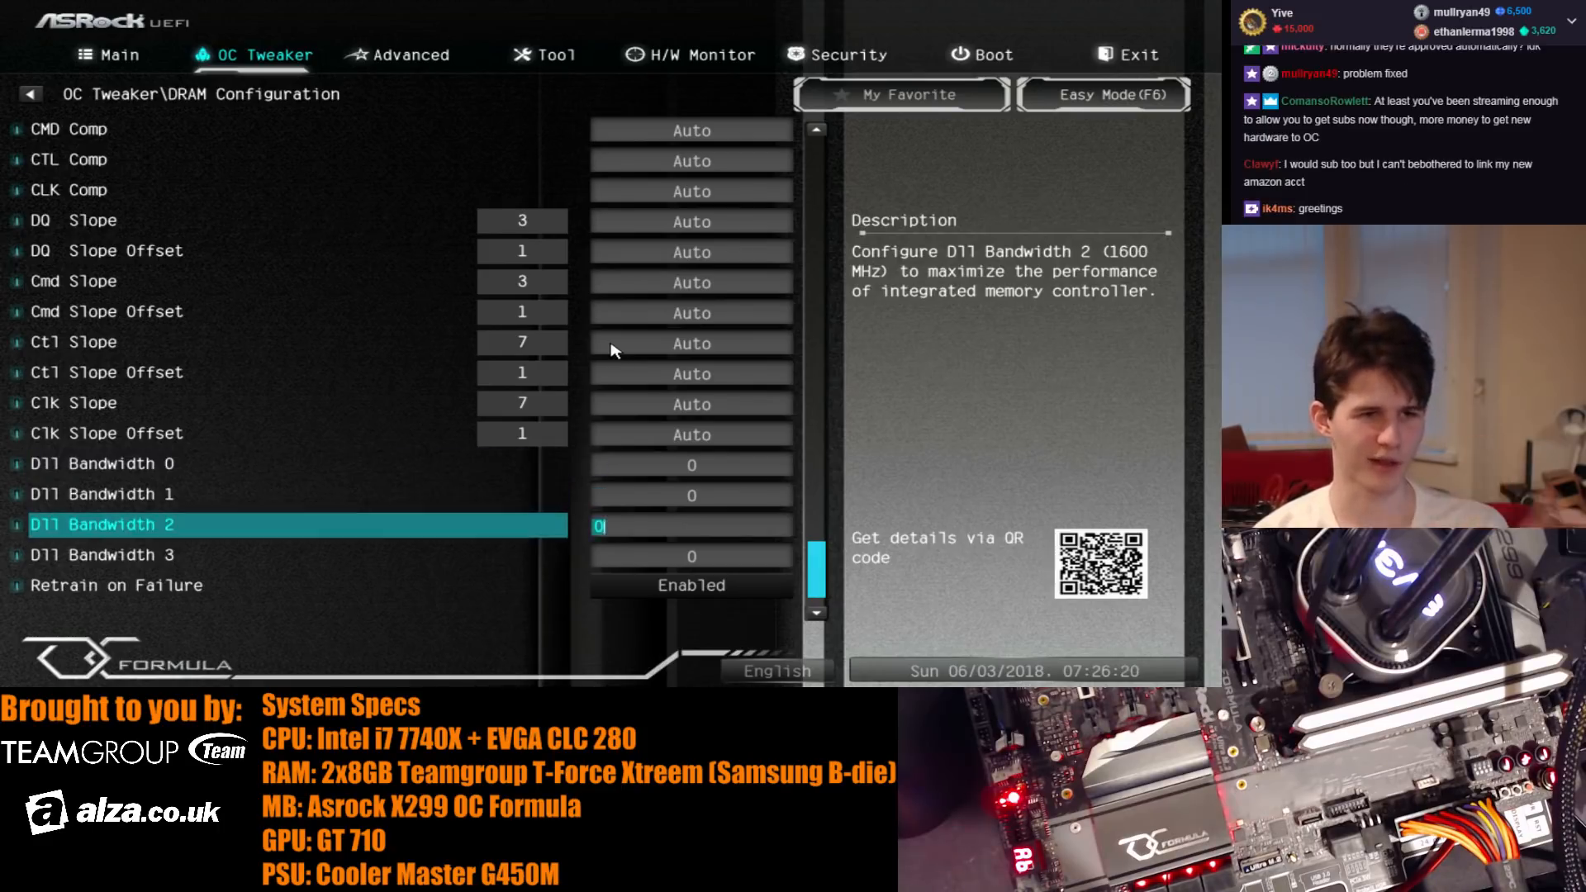
key("Down")
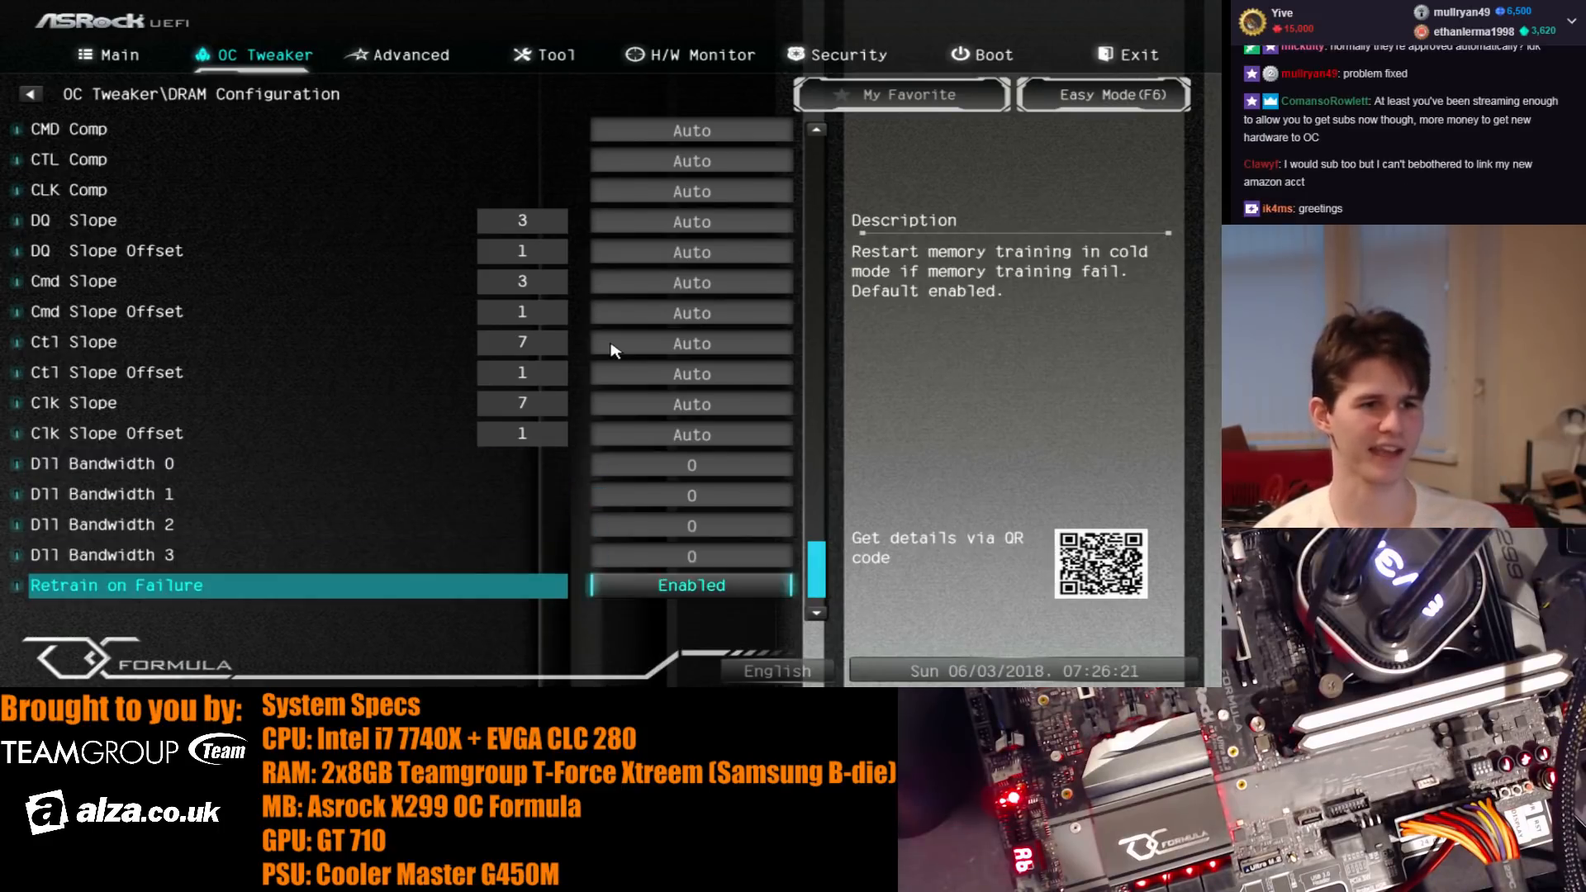
- Recheck the Dll Bandwidth settings and examine the Retrain on Failure and Margin Limit options below them
key("Up")
key("Up")
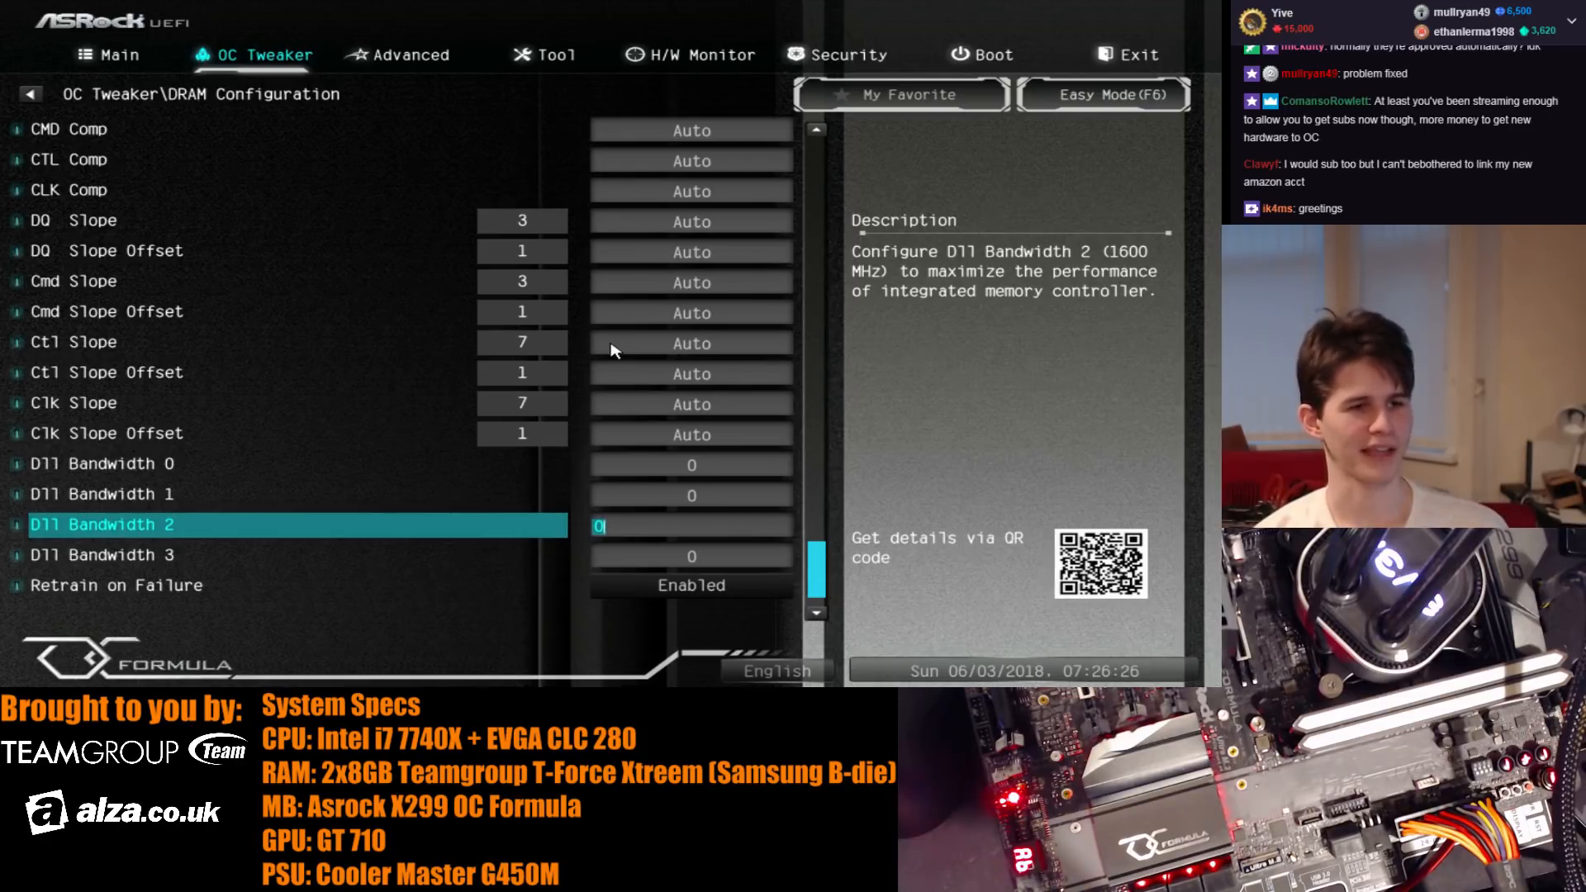
key("Up")
key("Up")
key("Up")
key("Down")
key("Down")
key("Down")
key("Down")
key("Down")
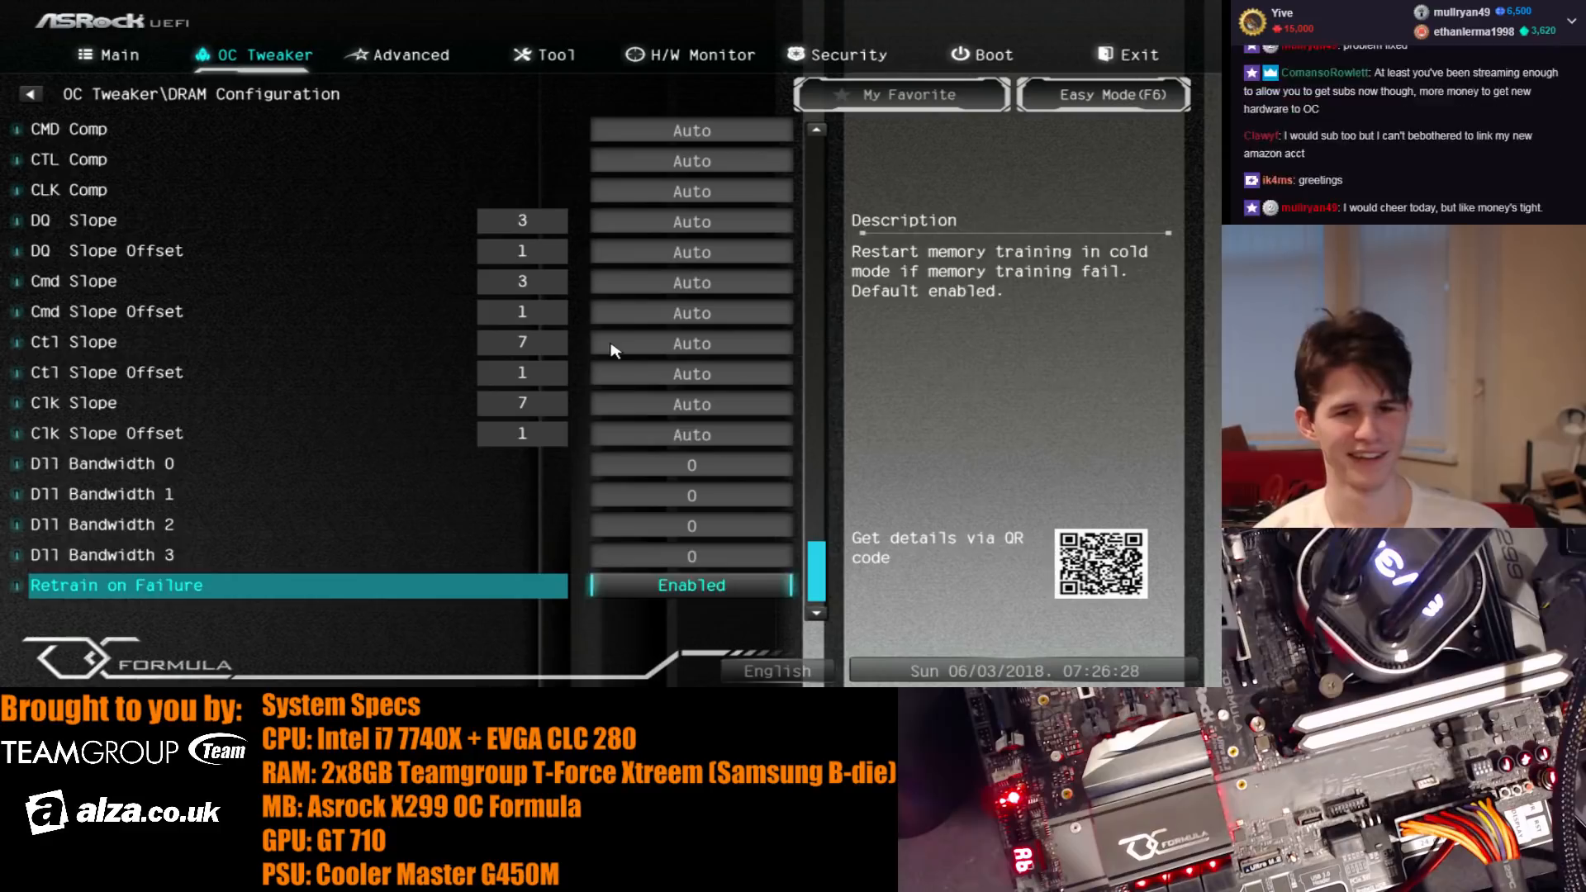
key("Down")
key("Down")
key("Up")
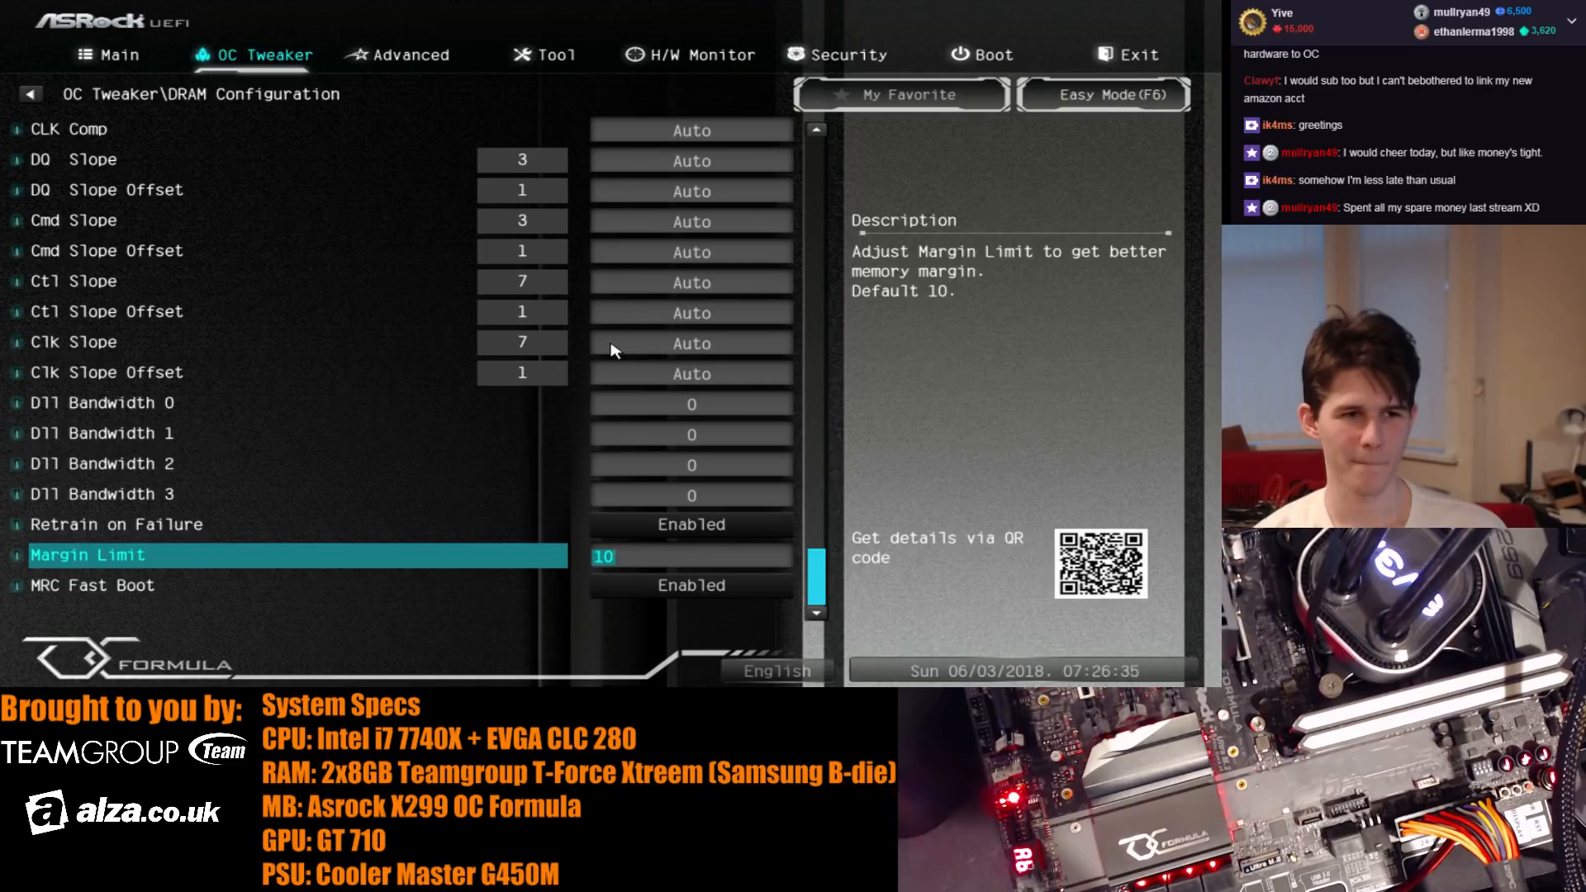
- Look back through the DRAM settings up to MRC VccIO and return to the main OC Tweaker page
key("Up")
key("Up")
key("Up")
key("Up")
key("Up")
key("Up")
key("Up")
key("Up")
key("Up")
key("Up")
key("Up")
key("Up")
key("Up")
key("Up")
key("Up")
key("Up")
key("Up")
key("Up")
key("Up")
key("Up")
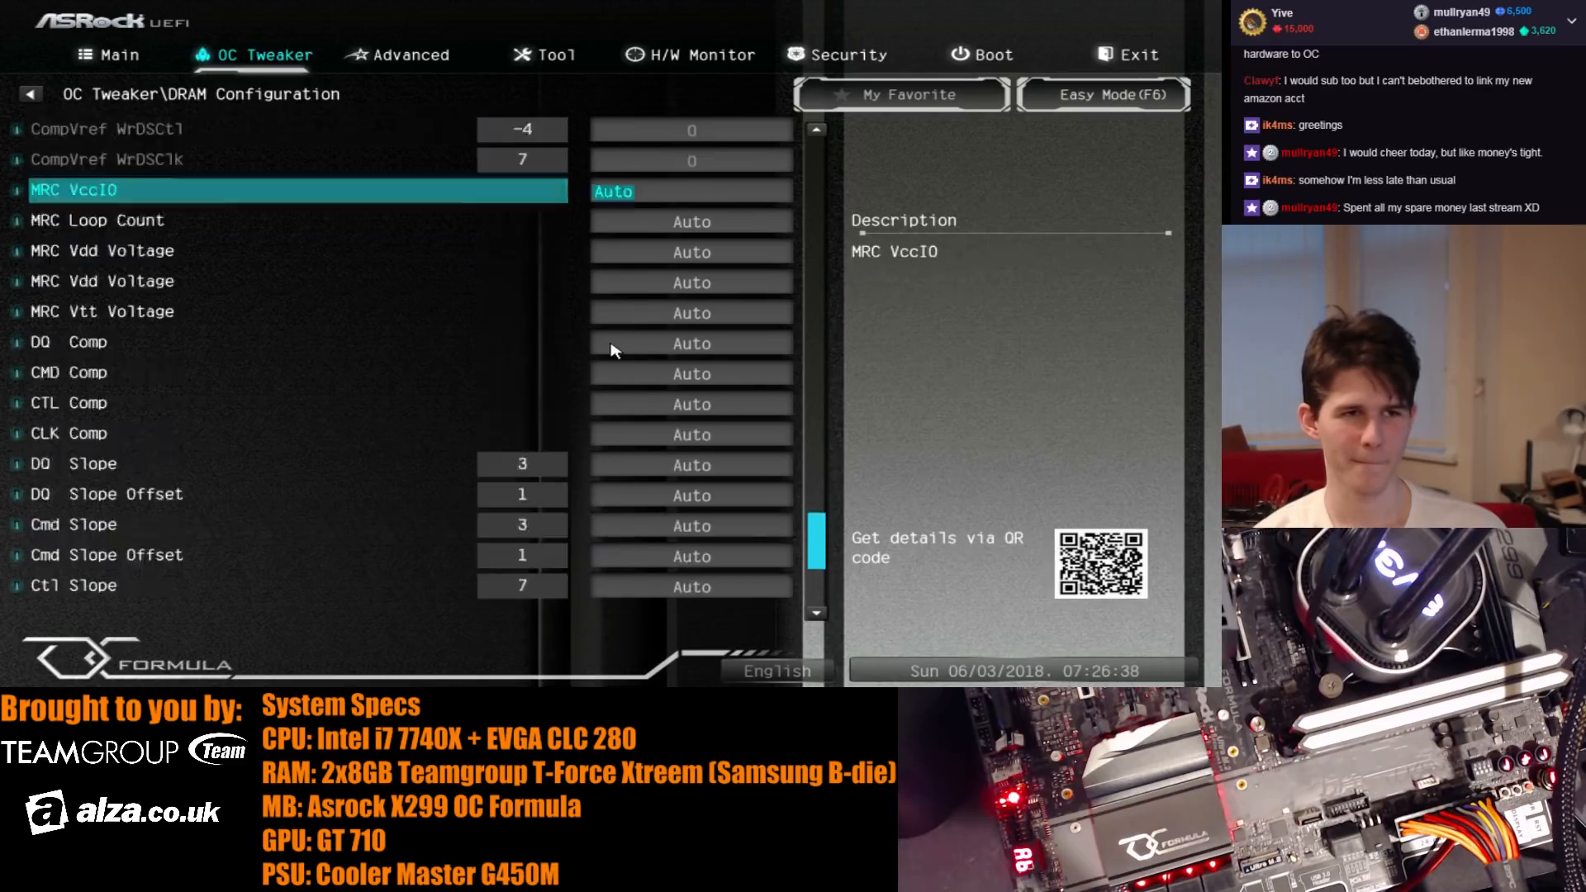
key("Left")
key("Right")
key("Up")
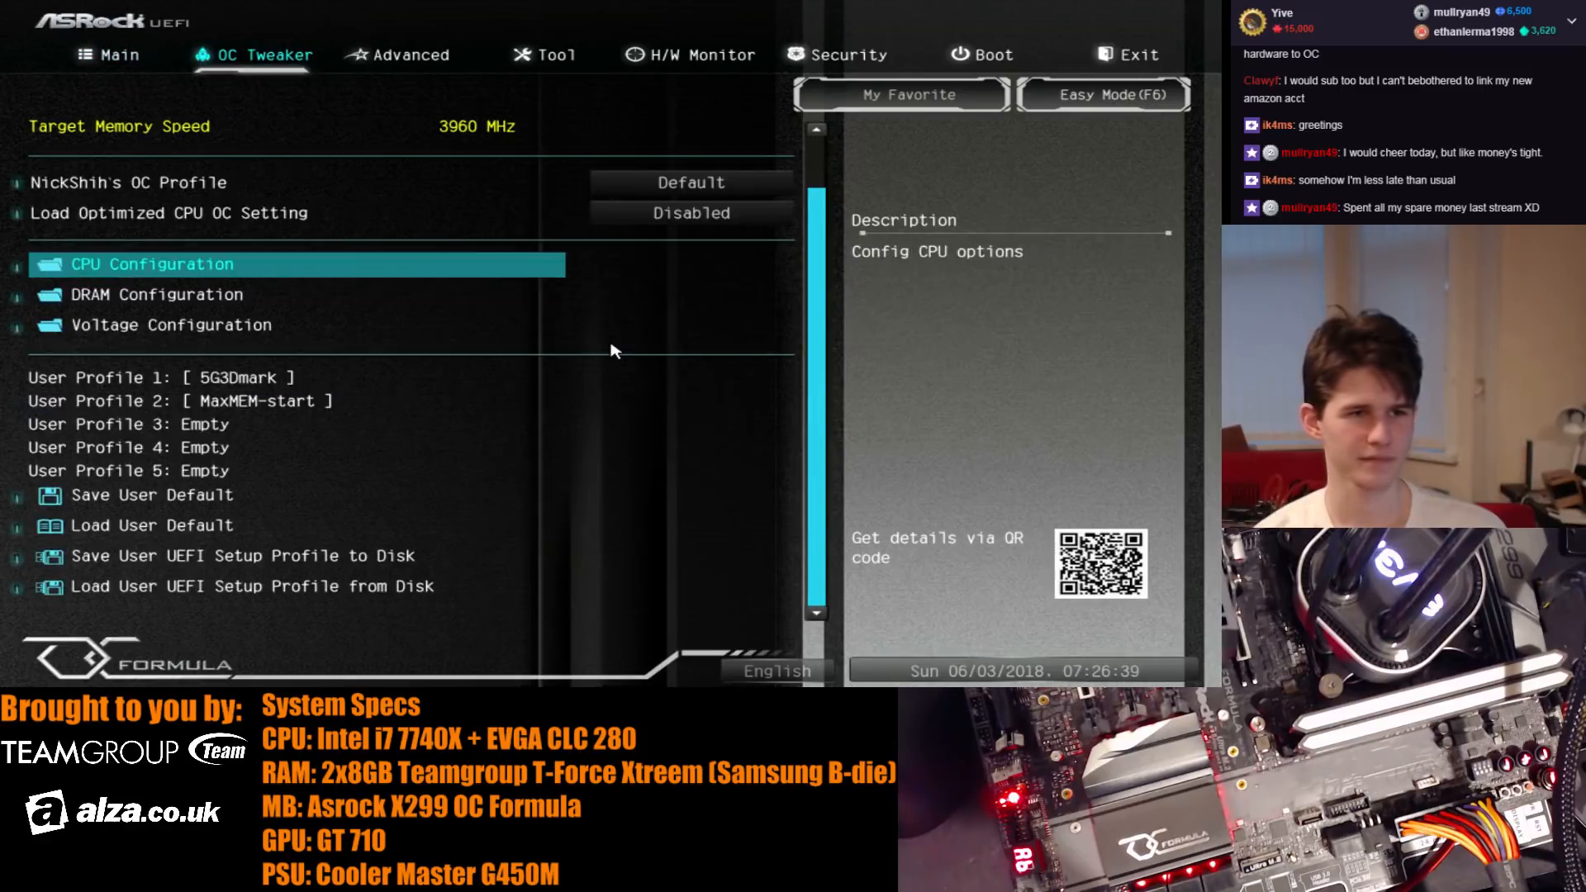
key("Up")
key("Down")
key("Down")
key("Down")
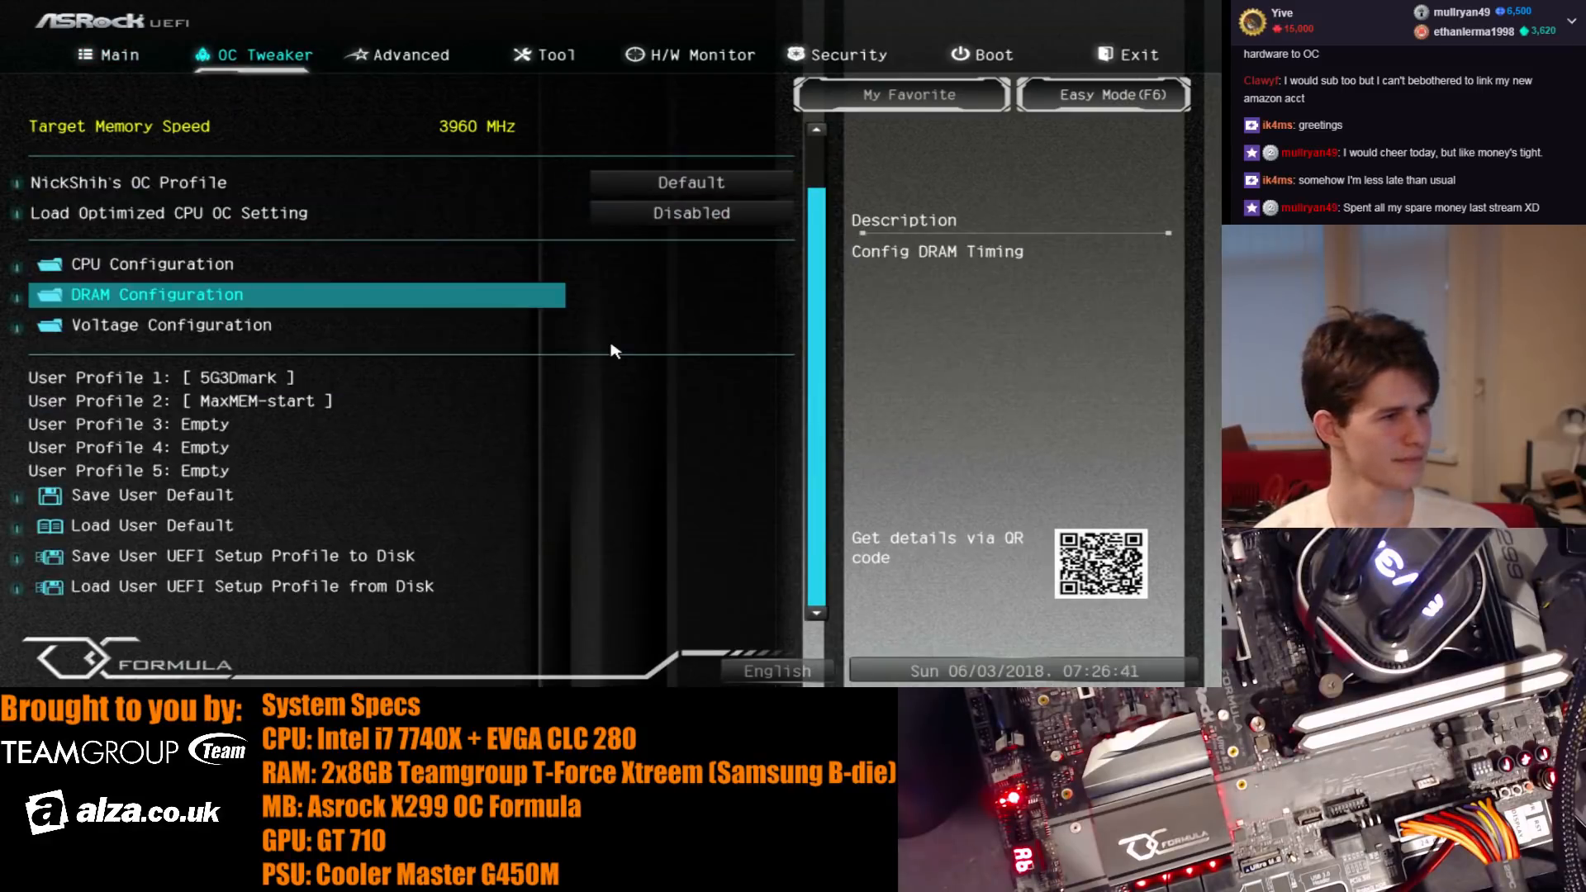
- Review the signal driving, MRC voltage and Slope options in the DRAM configuration
key("Return")
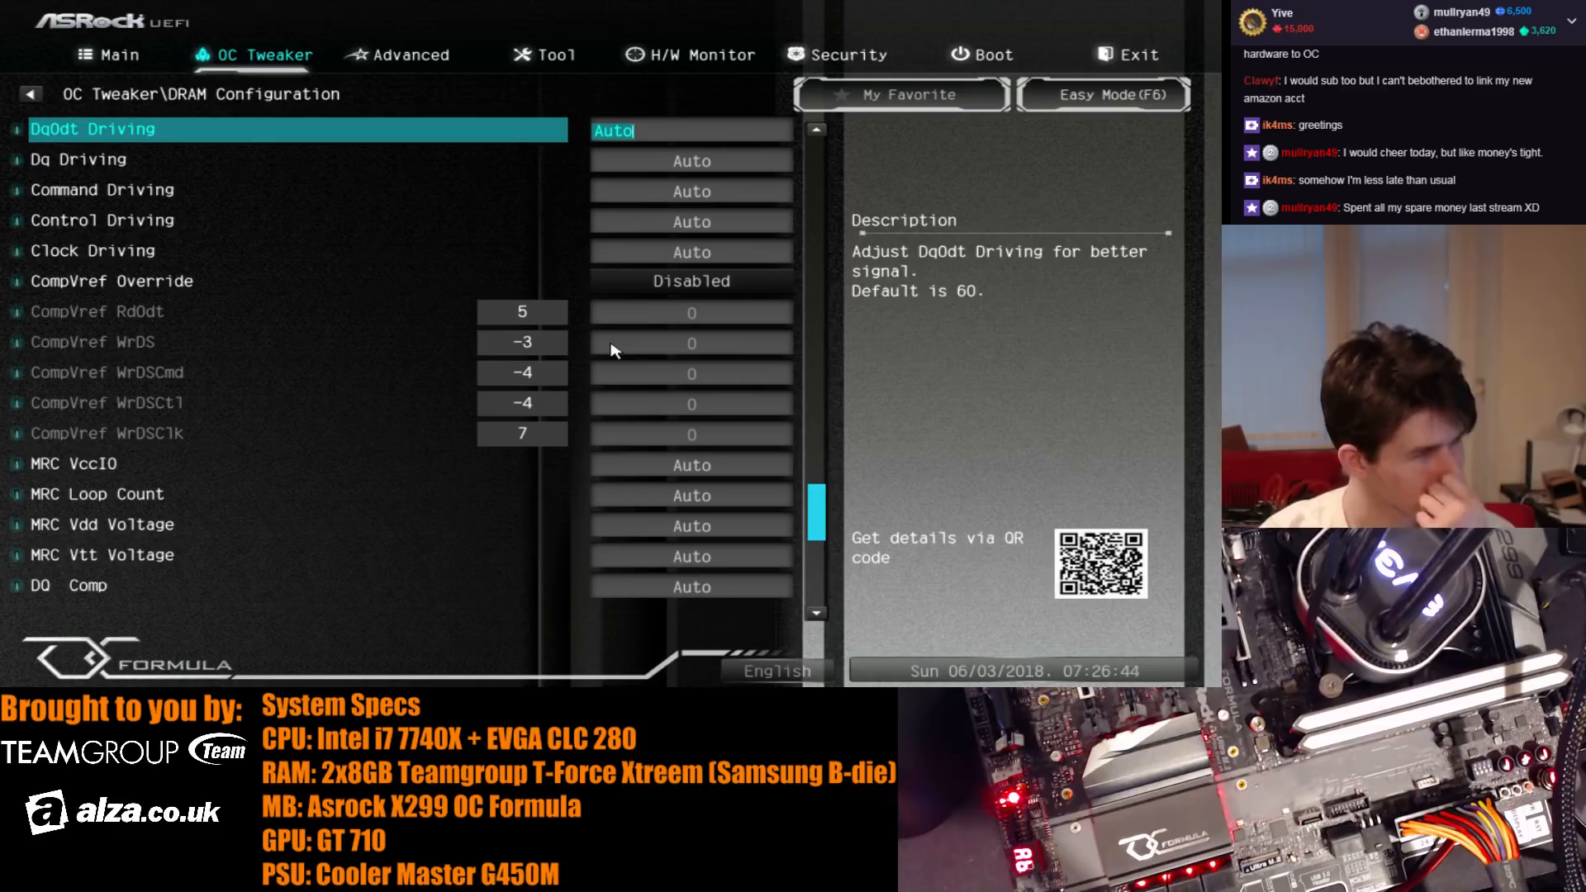
key("Down")
key("Up")
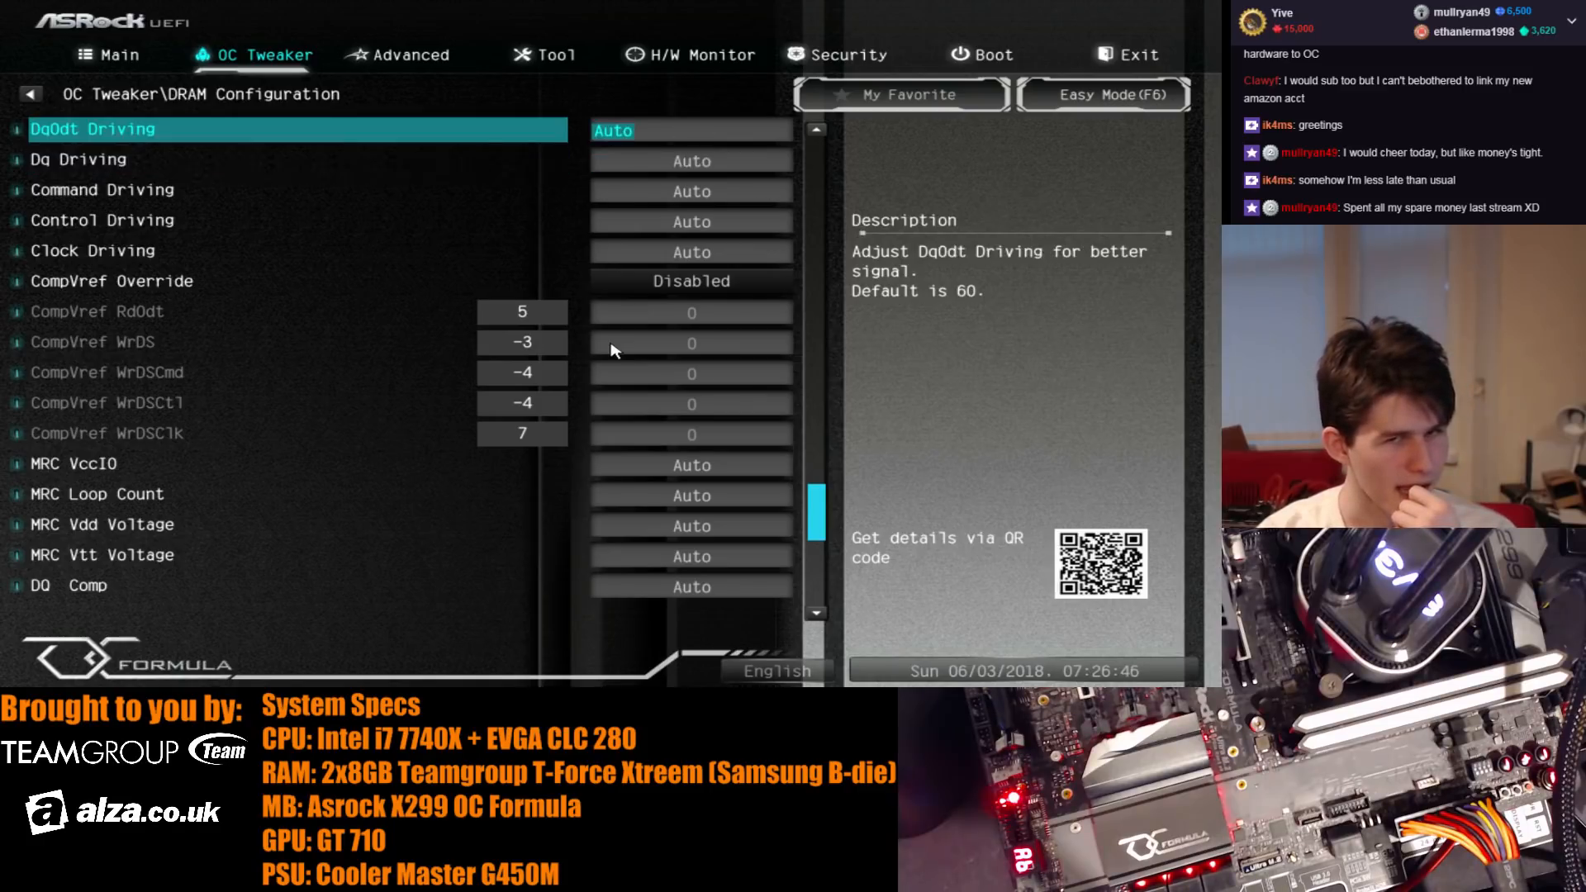
key("Down")
key("Down")
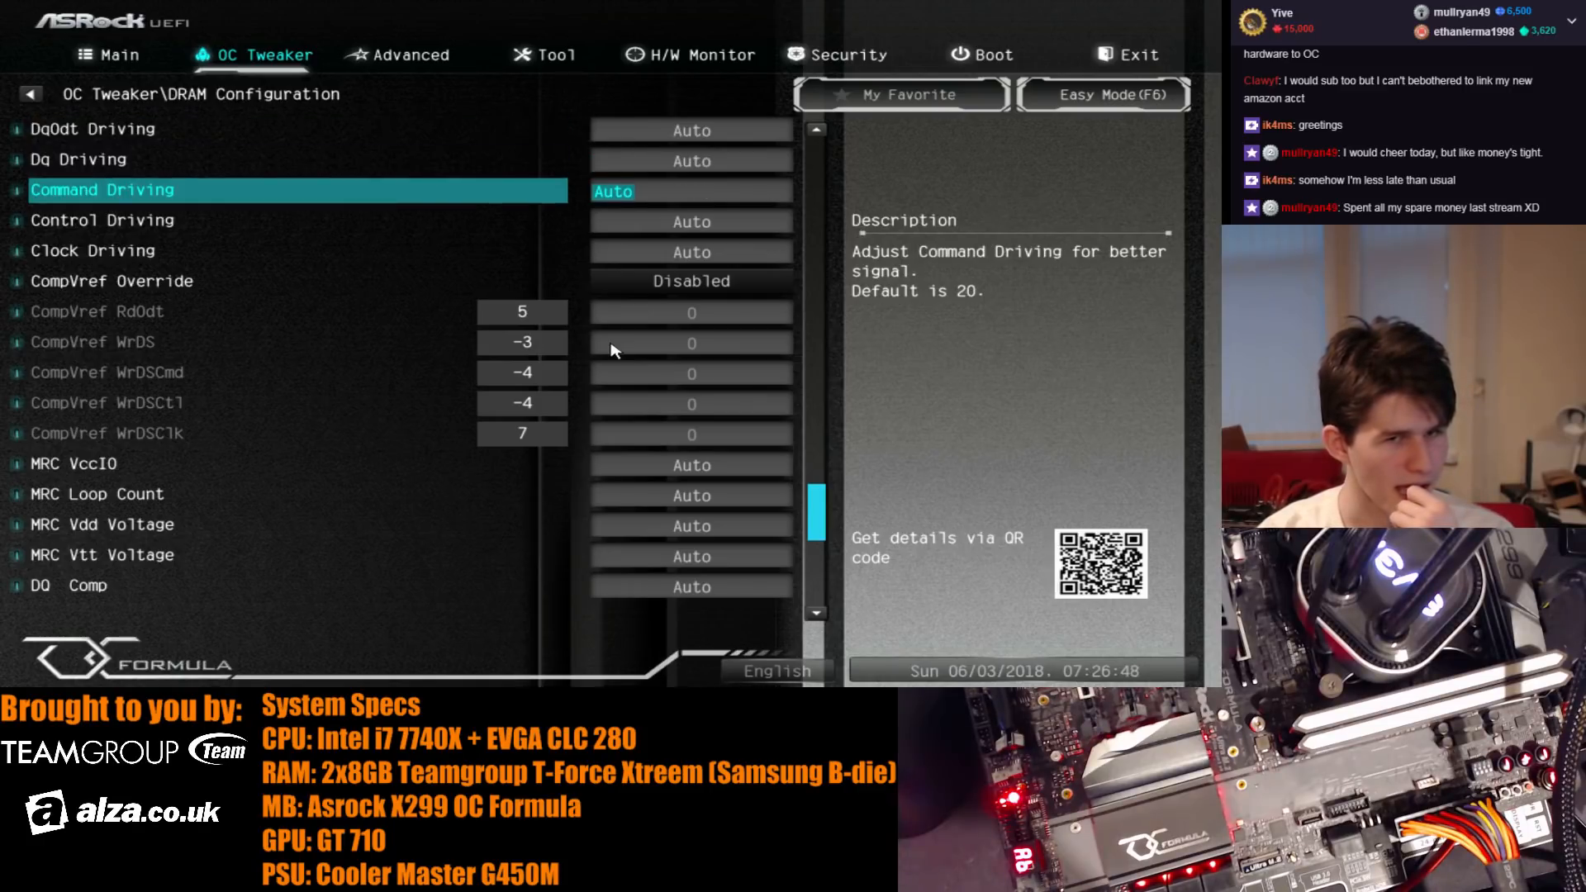
key("Down")
key("Down")
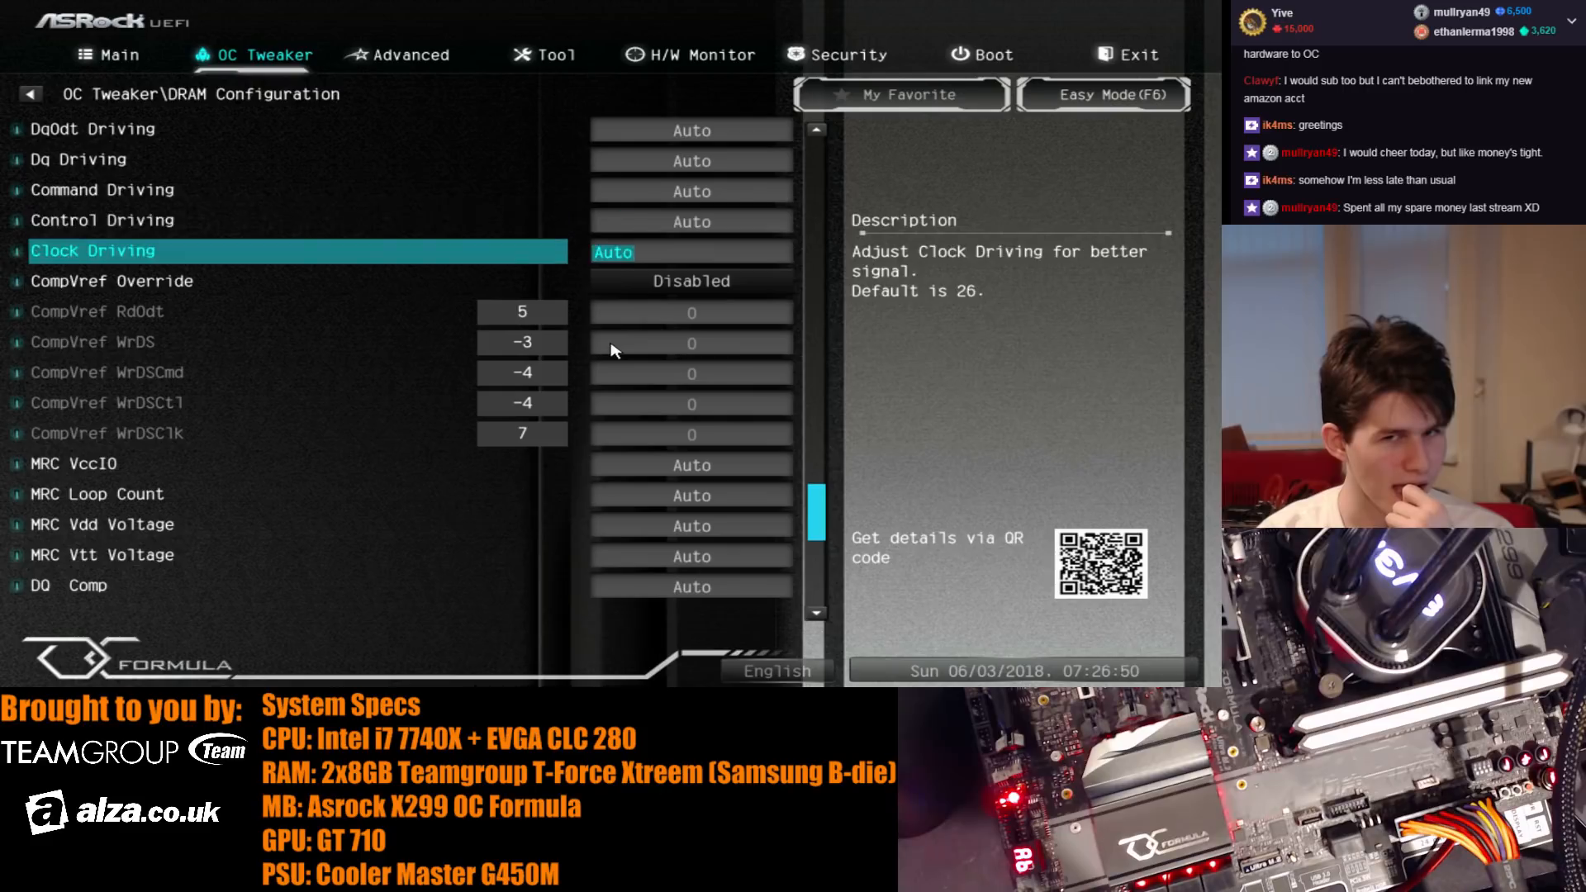
key("Down")
key("Down")
key("Down")
key("Down")
key("Down")
key("Down")
key("Down")
key("Down")
key("Down")
key("Down")
key("Down")
key("Down")
key("Down")
key("Down")
key("Down")
key("Down")
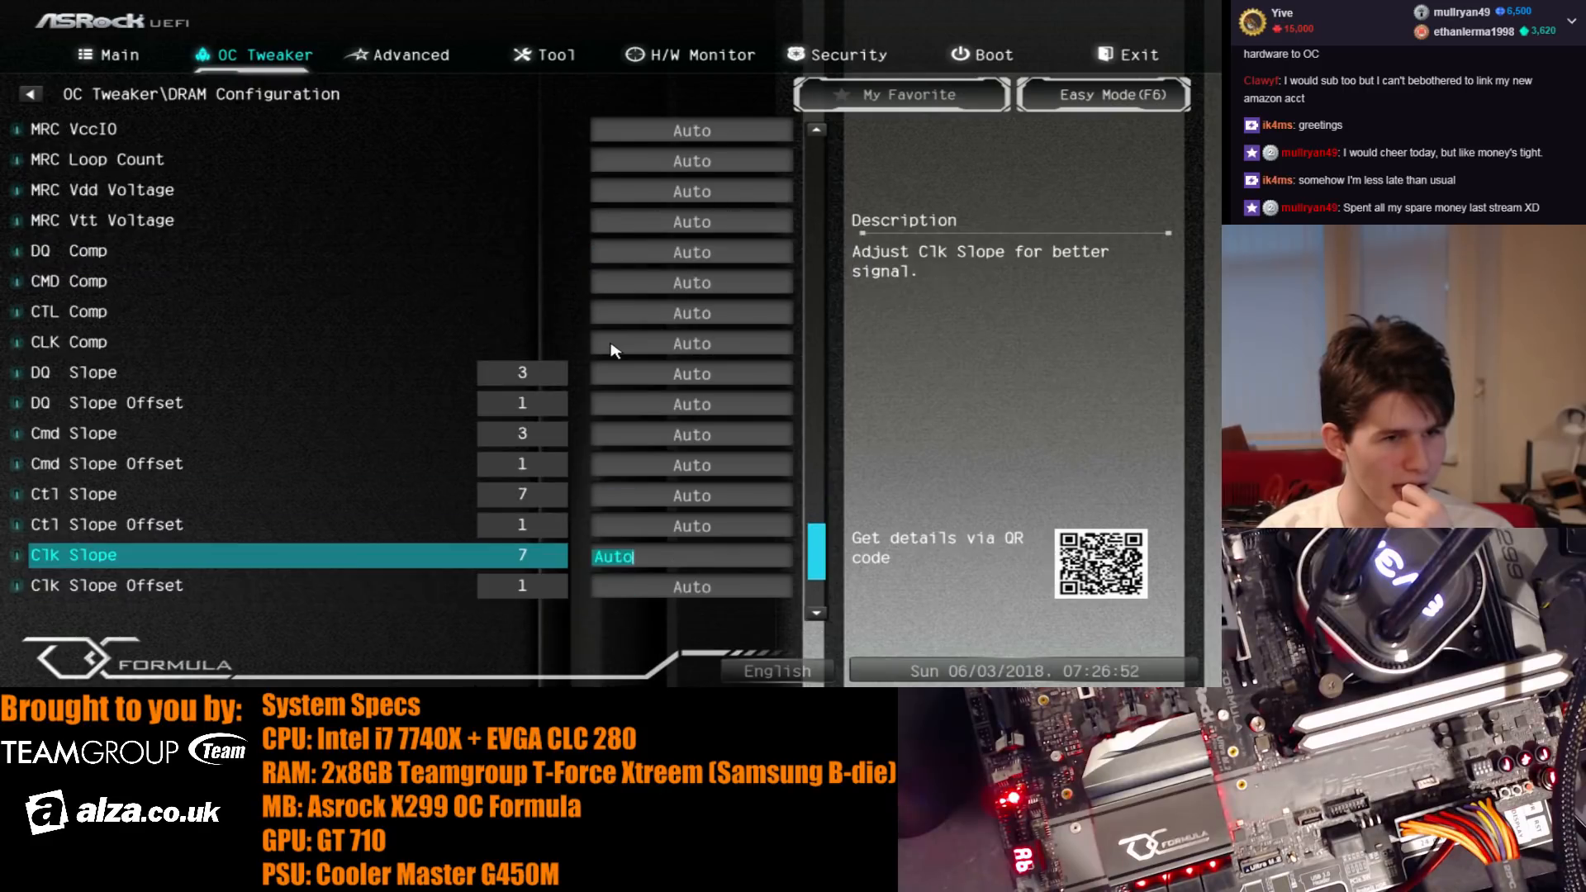
key("Up")
key("Up")
key("Up")
key("Up")
key("Up")
key("Up")
key("Up")
key("Up")
key("Up")
key("Up")
key("Up")
key("Up")
key("Up")
key("Up")
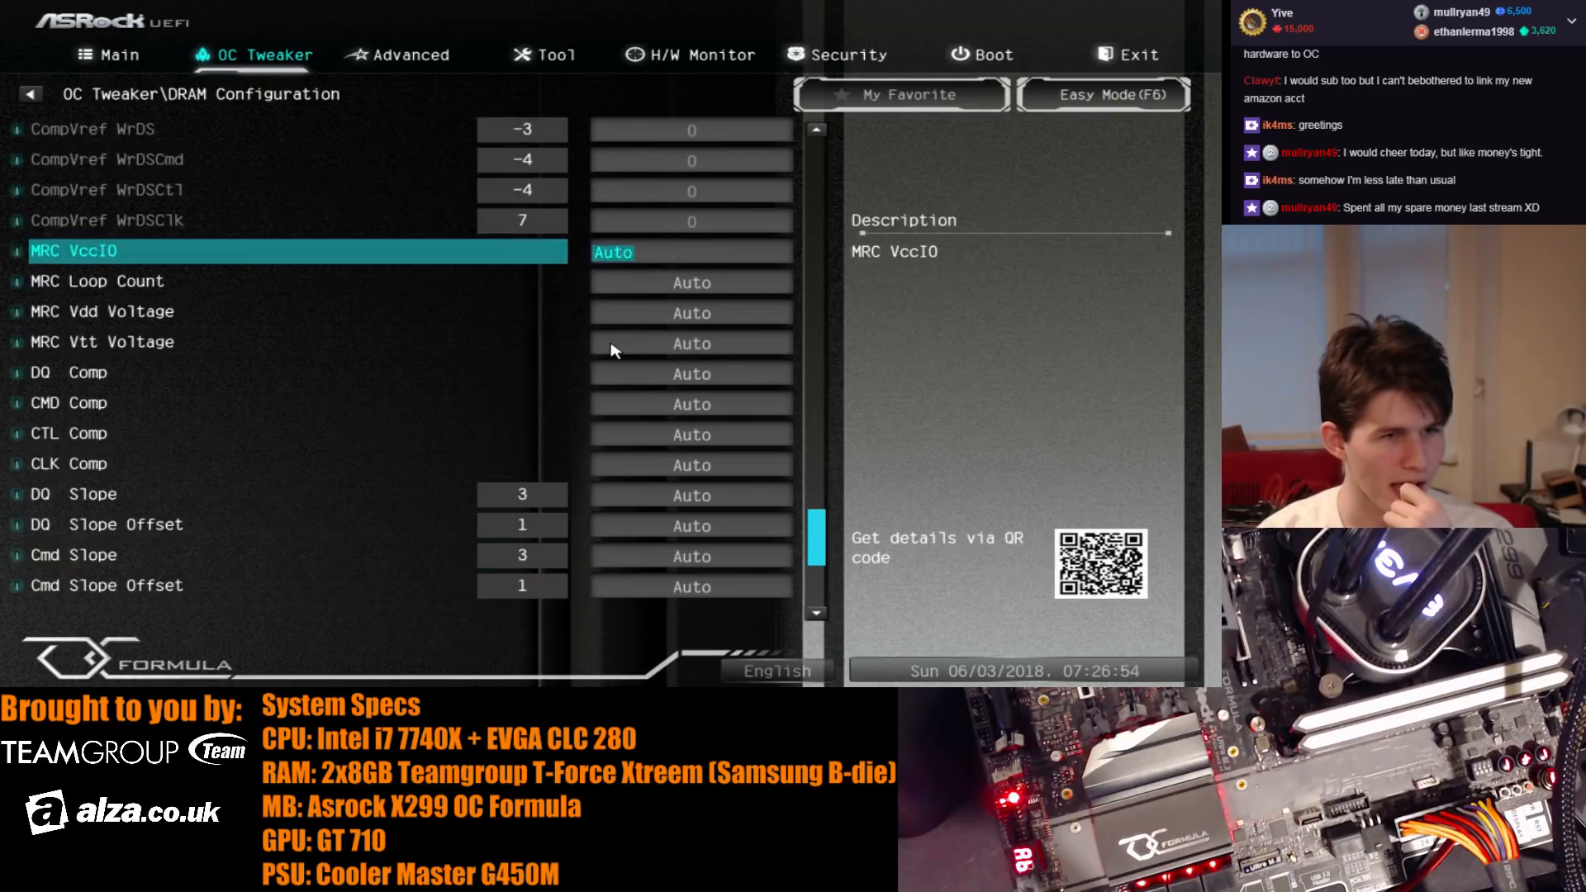
key("Down")
- Set the DRAM CD voltage to 1.700 V in the voltage configuration and check the VCCIO voltage description
key("Down")
key("Down")
key("Escape")
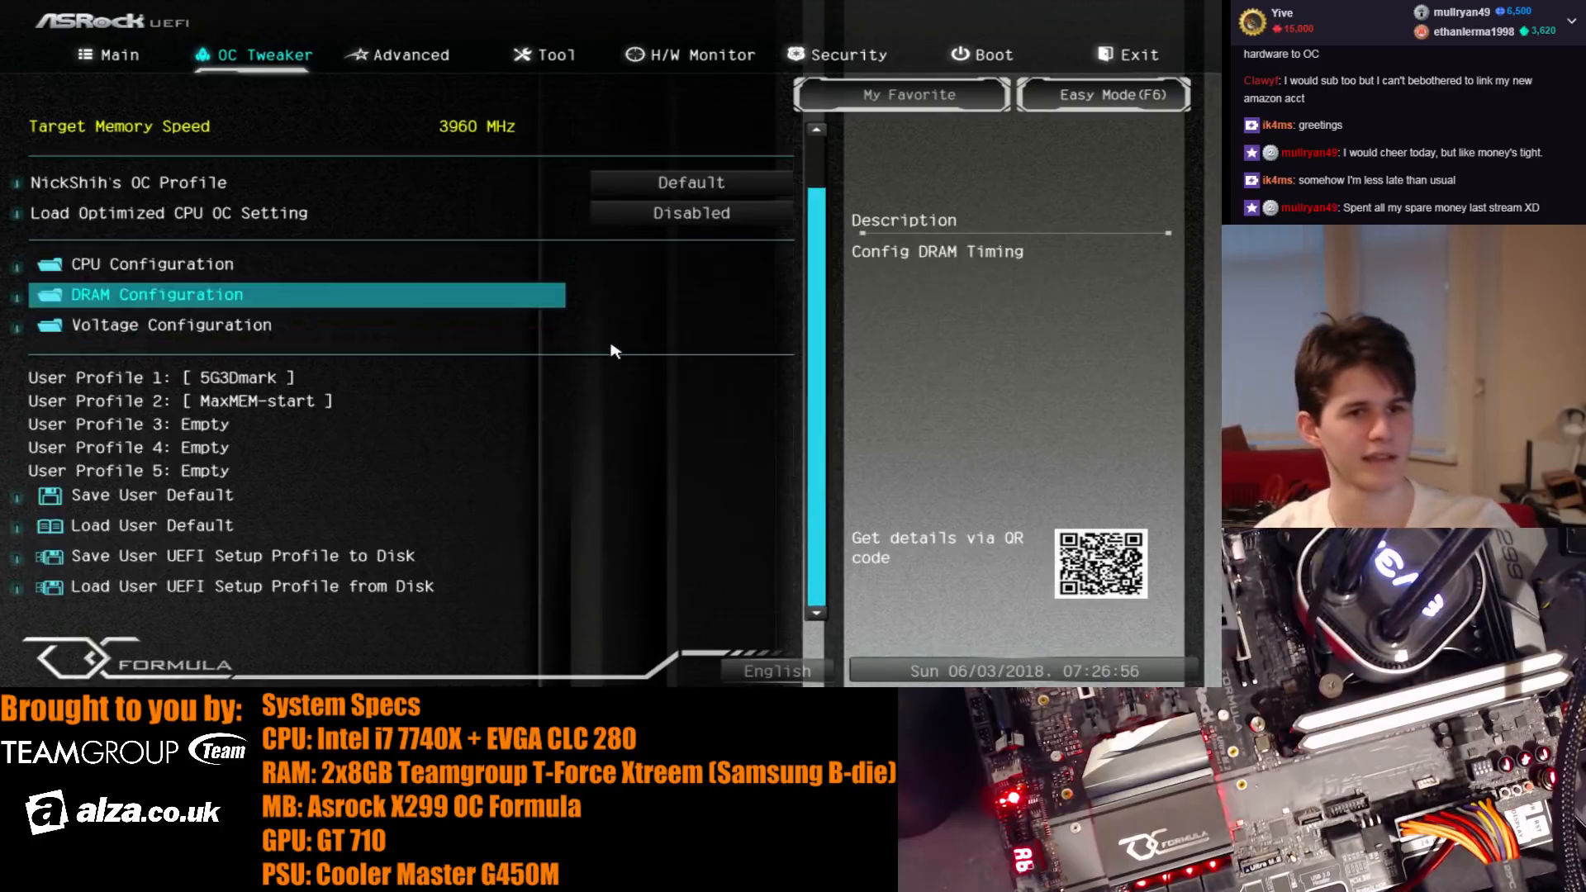
key("Down")
key("Return")
key("Down")
key("Down")
key("Down")
key("Down")
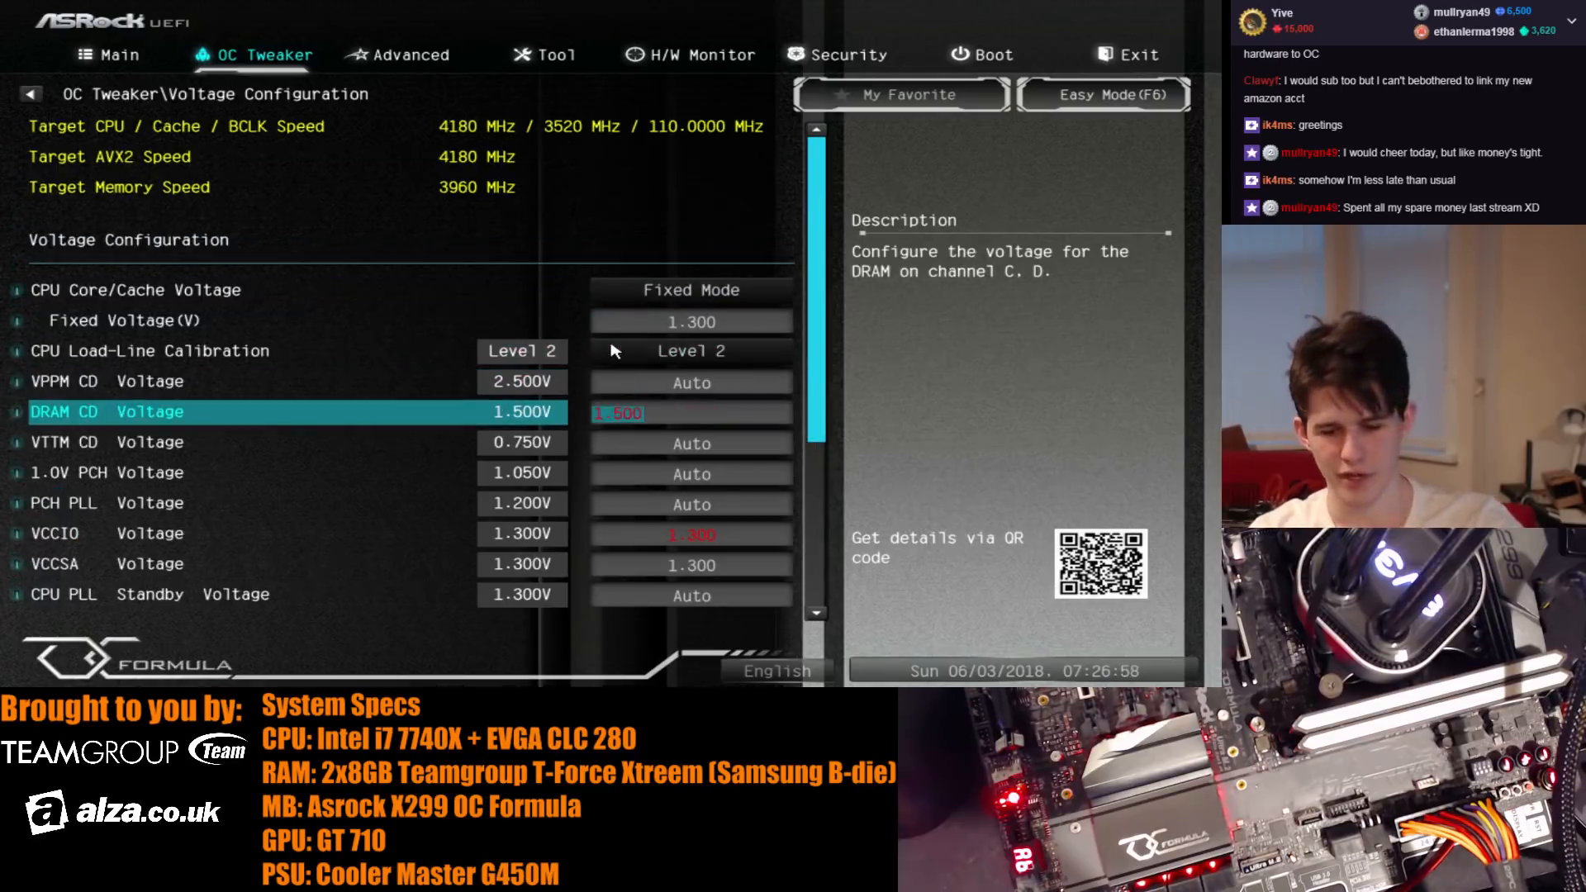
type("1.700")
- Set the DRAM frequency to DDR4-4546 in the DRAM configuration, then save the changes and restart
key("Down")
key("Down")
key("Down")
key("Down")
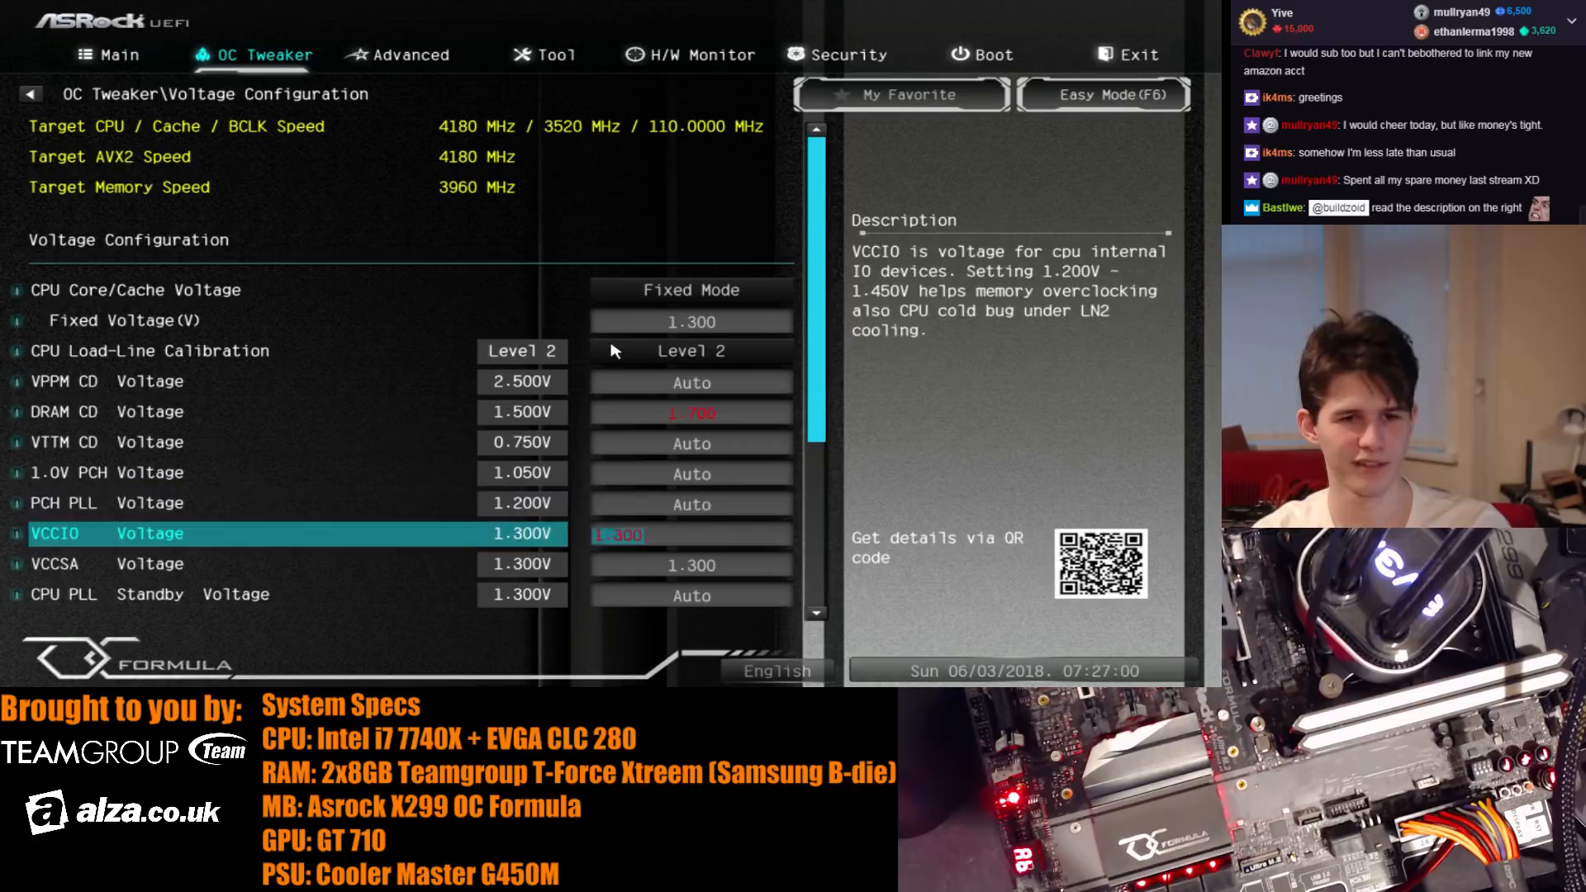
key("Escape")
key("Up")
key("Up")
key("Down")
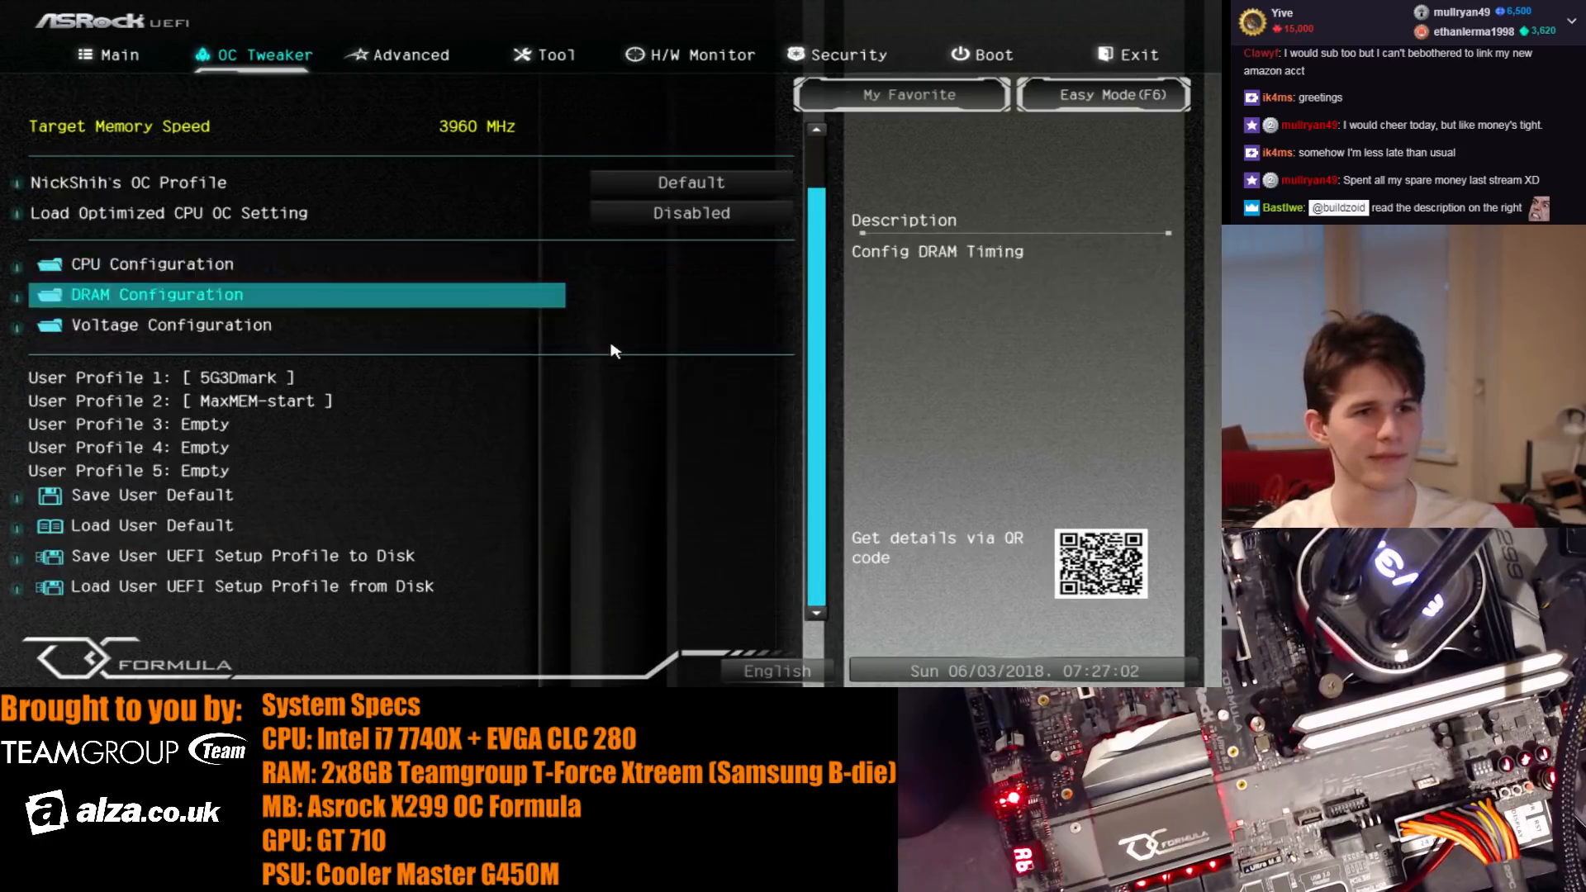
key("Return")
key("Down")
key("Down")
key("Down")
key("Down")
key("Down")
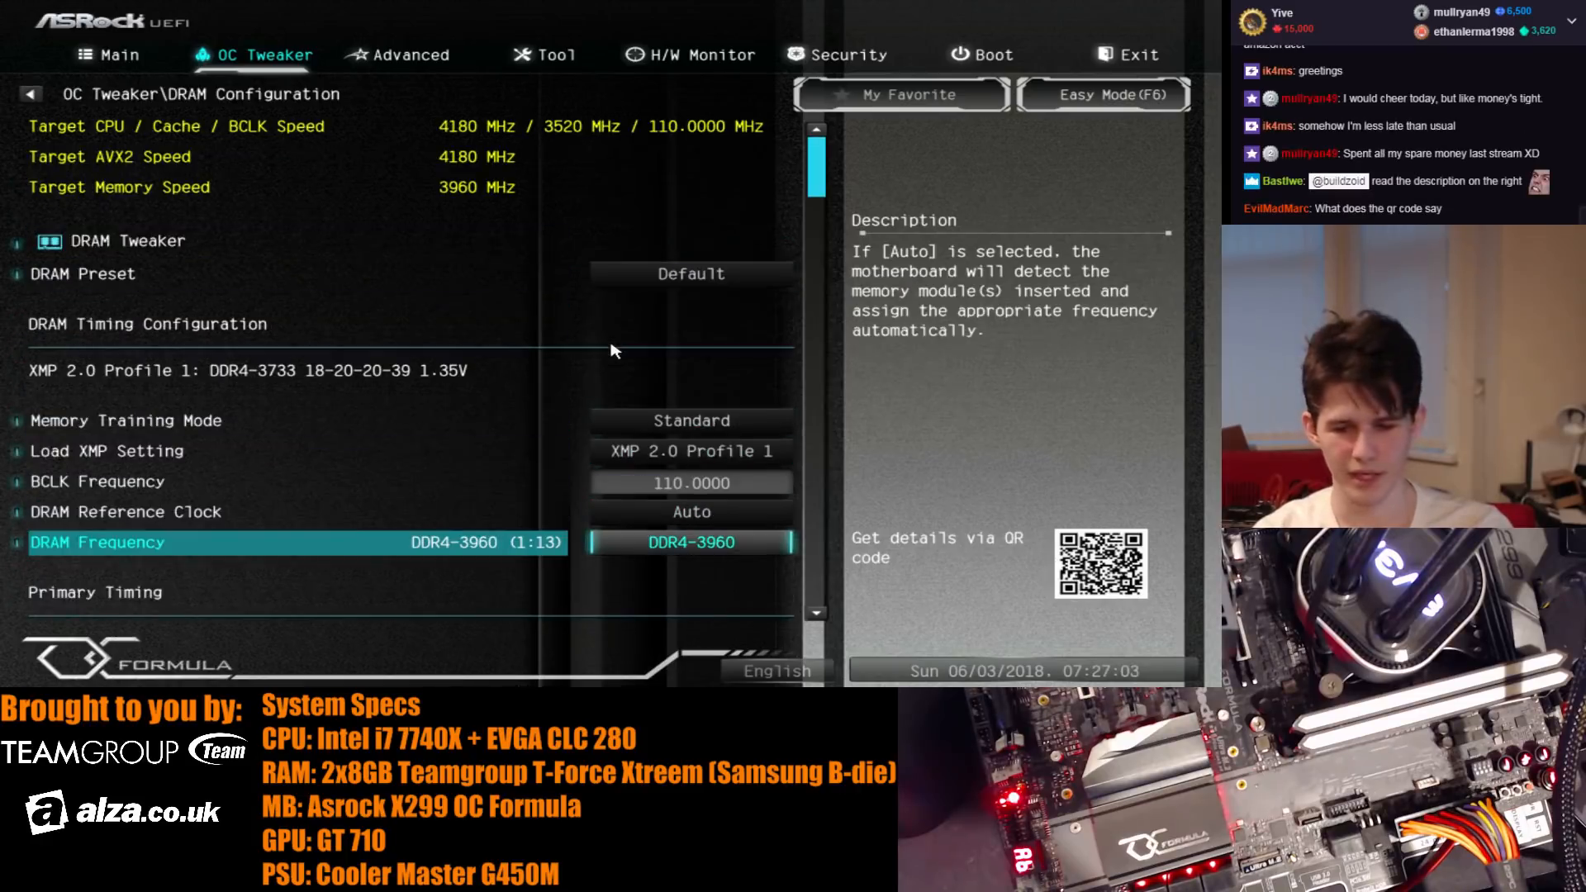
key("plus")
key("plus")
key("plus")
key("plus")
key("plus")
key("plus")
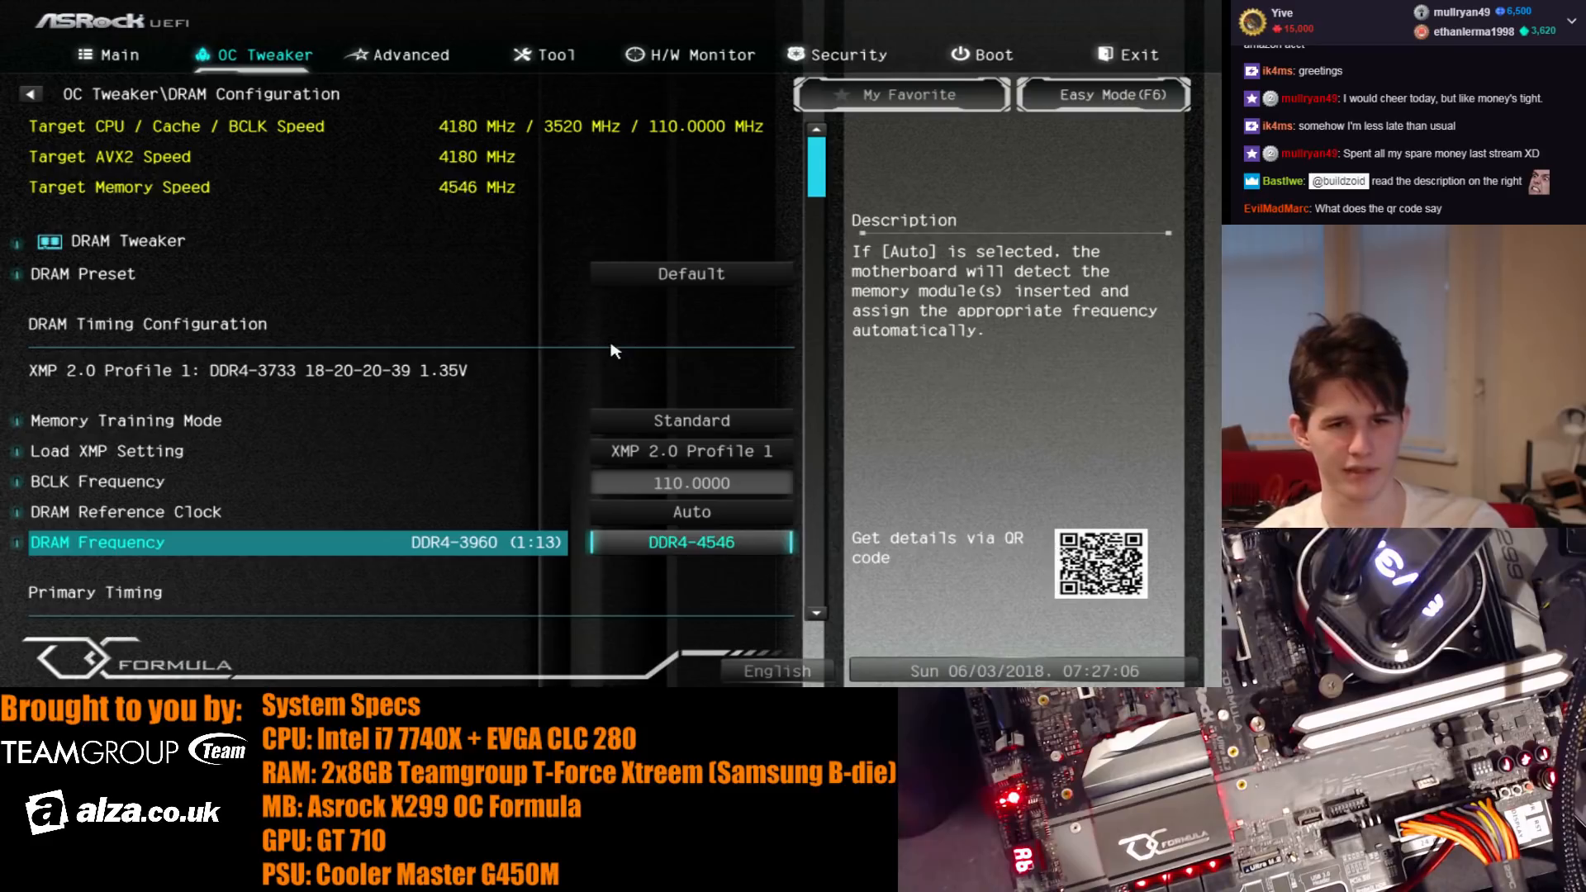
key("F10")
key("Return")
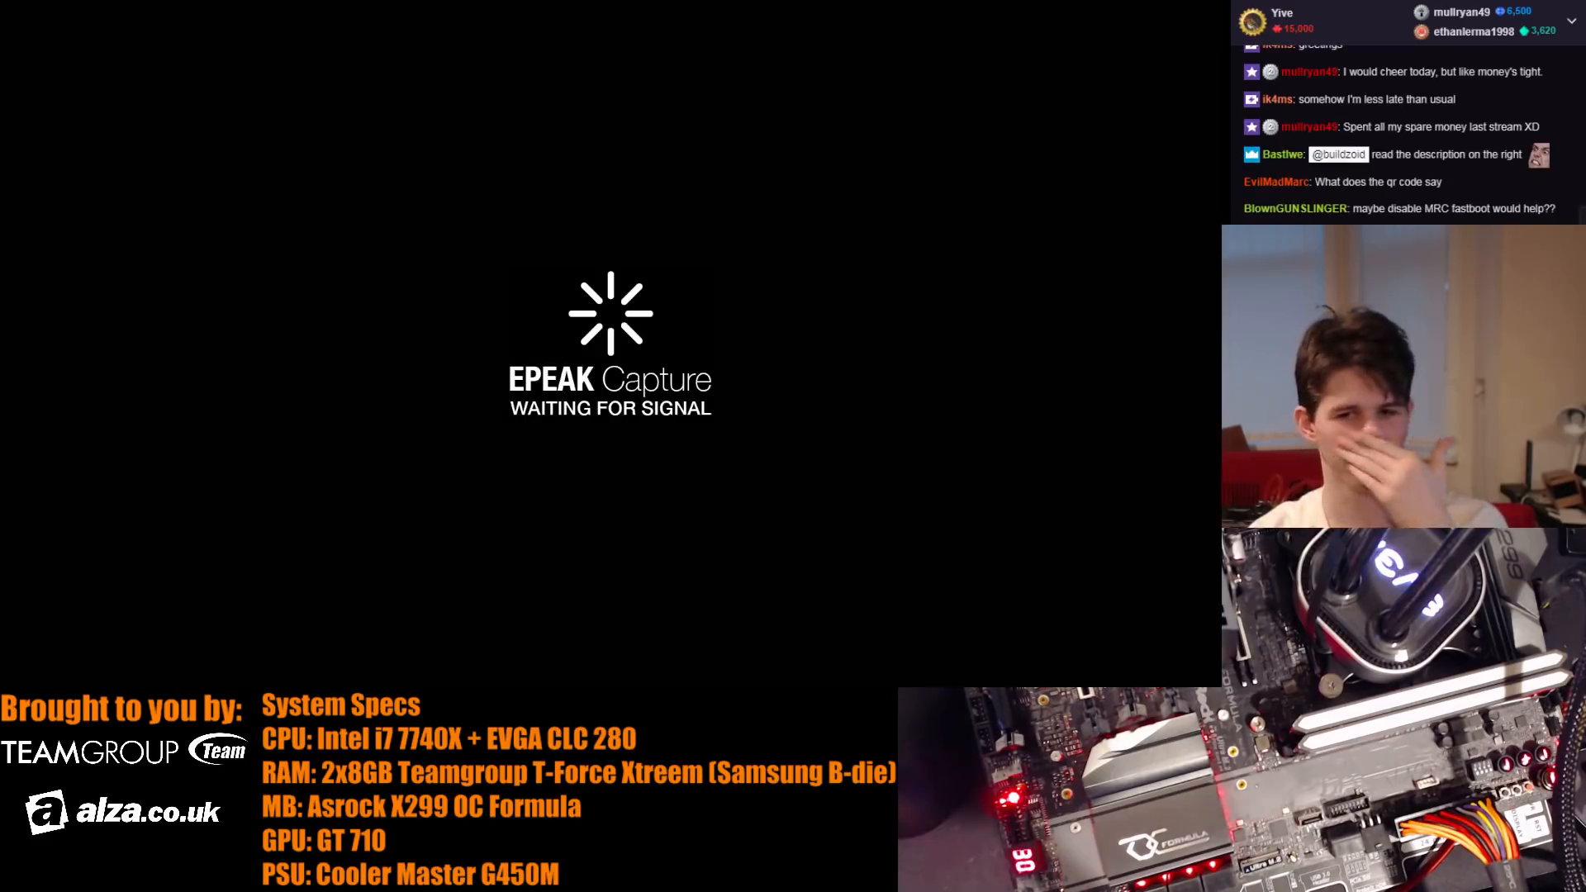